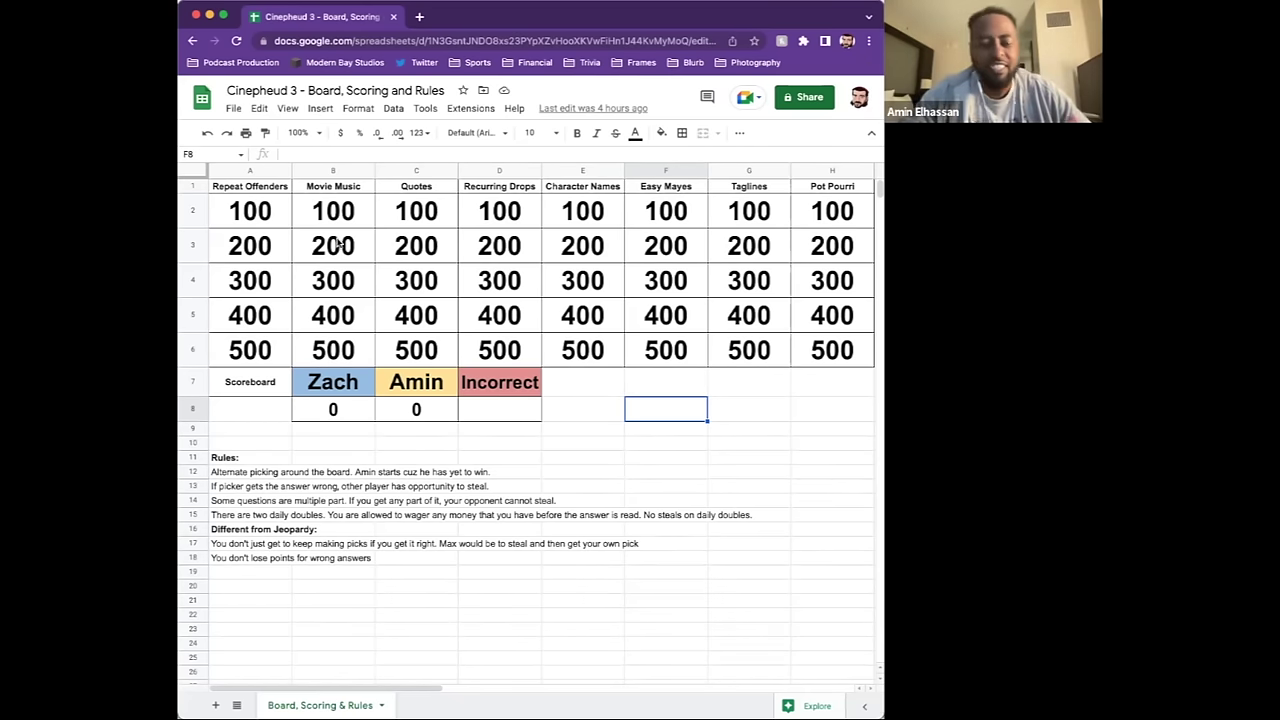
- Fill the Movie Music 100 cell with light yellow and set the yellow player's score in C8 to 100
click(337, 208)
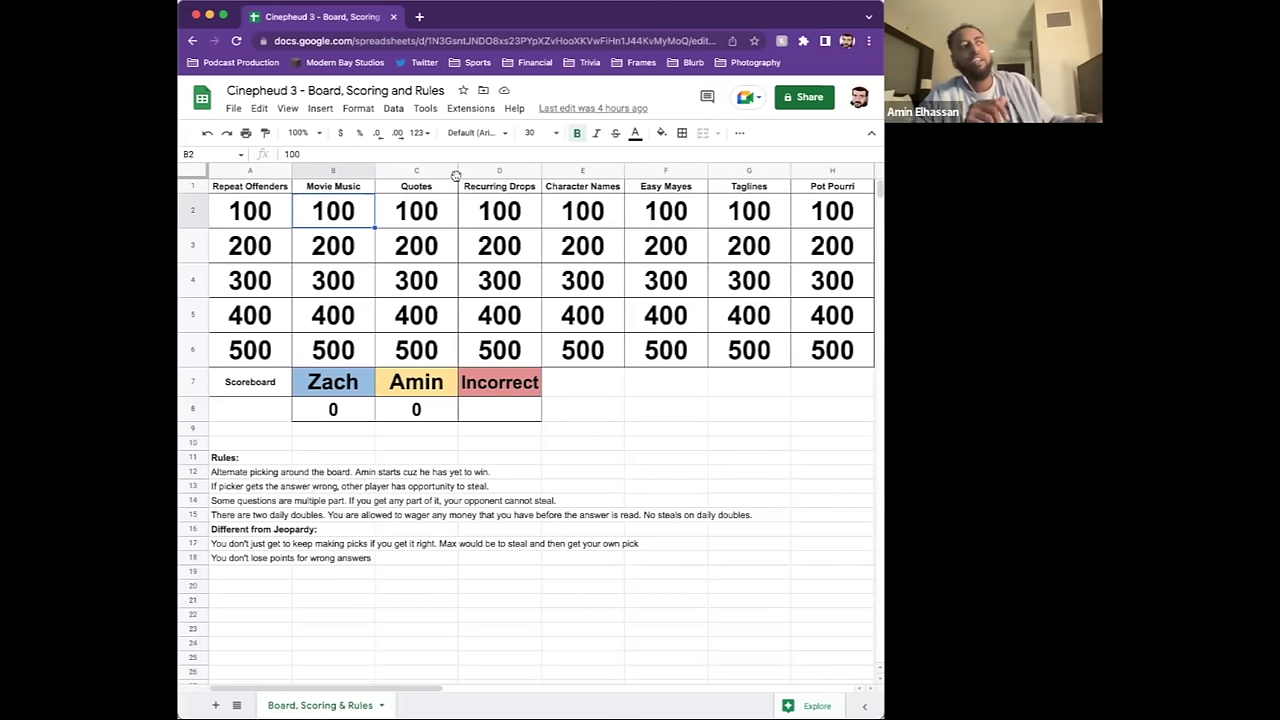
click(662, 133)
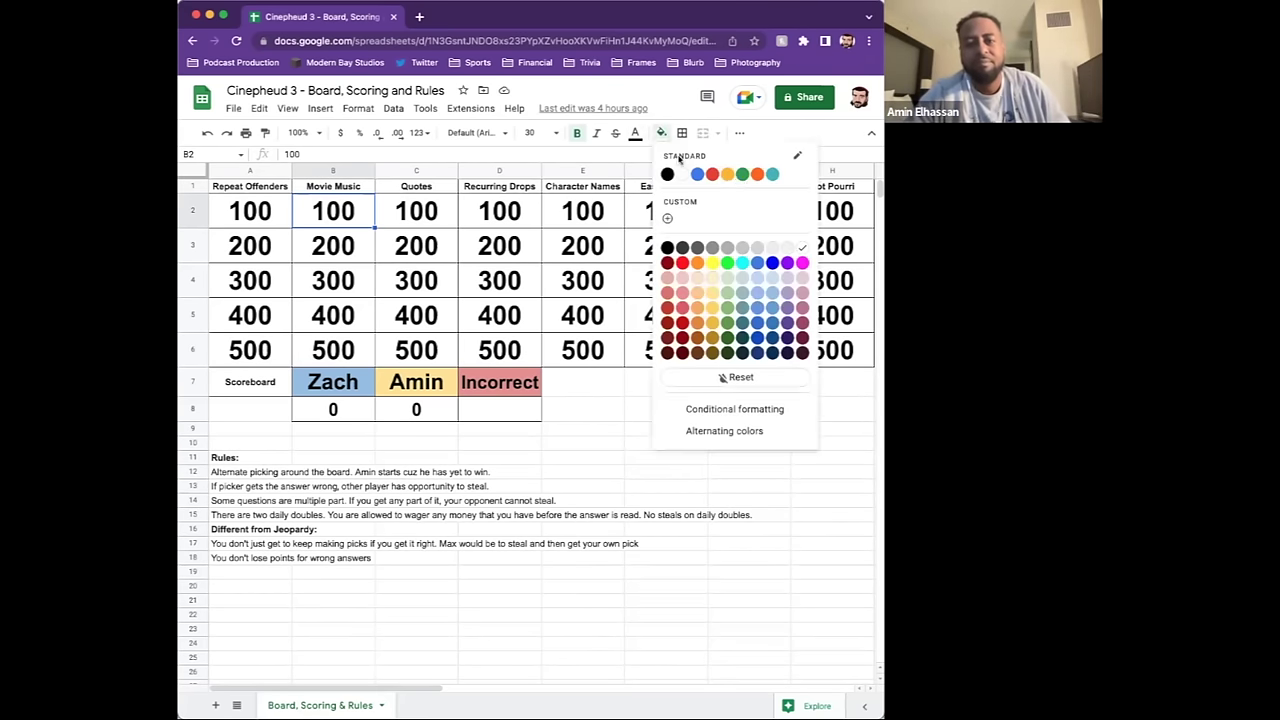
click(712, 297)
click(435, 416)
text(100)
key(Return)
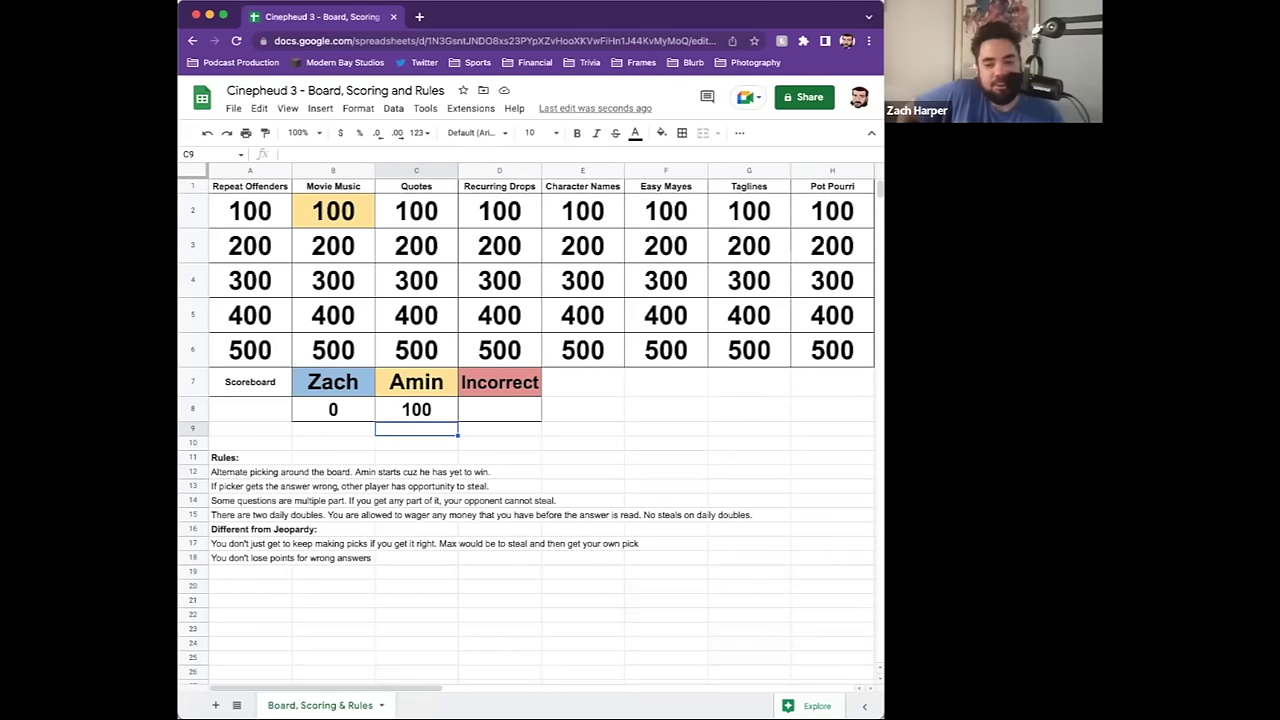
- Mark the Quotes 500 cell as incorrect by filling it with light red
click(423, 358)
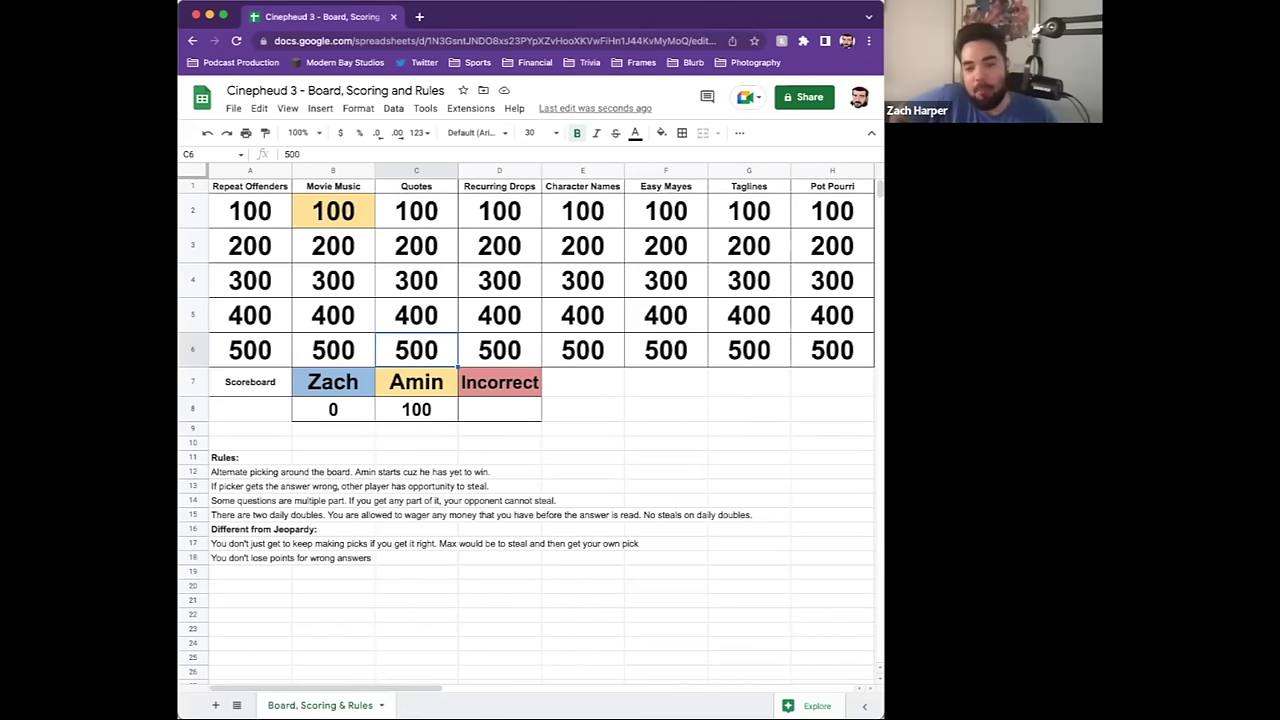
key(super+Tab)
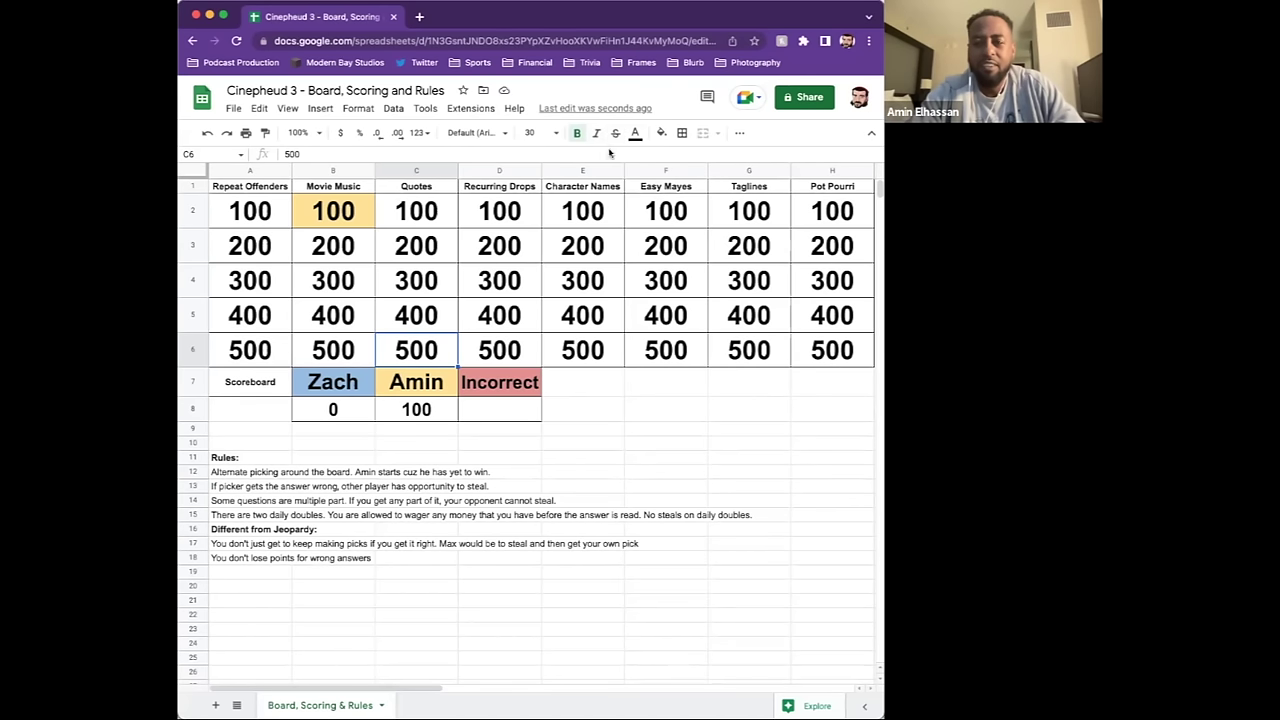
click(661, 132)
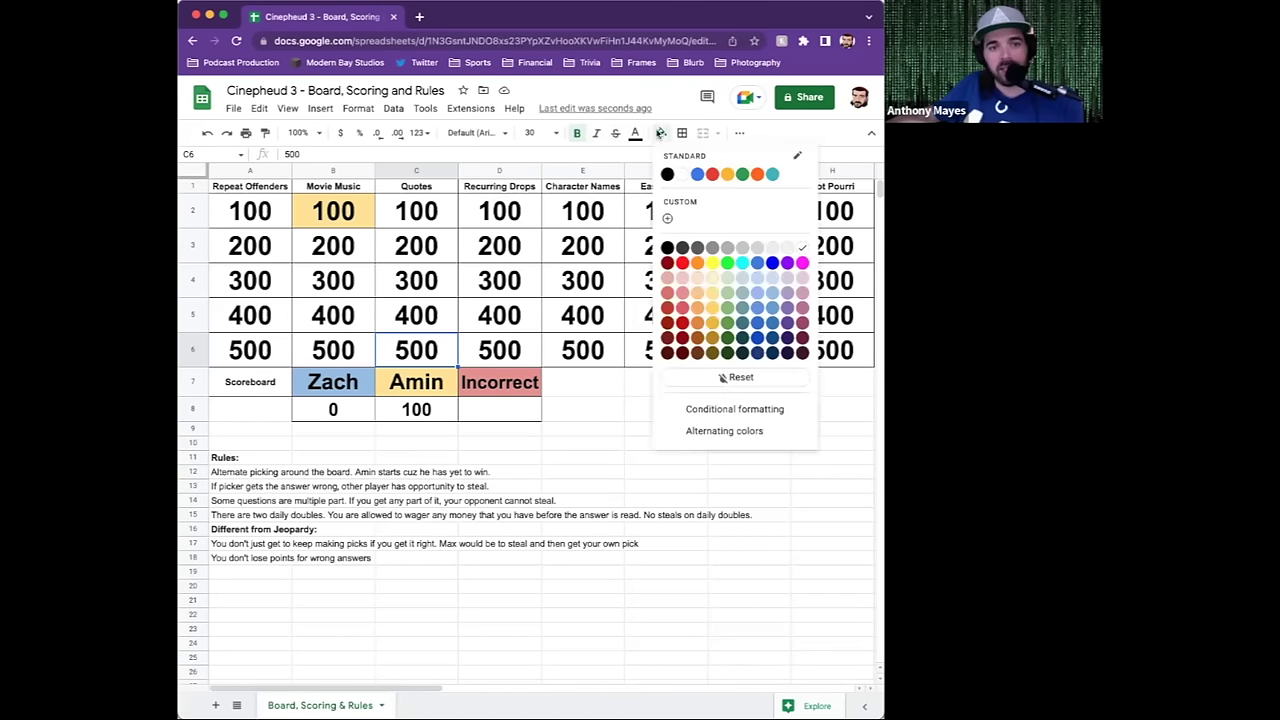
click(686, 295)
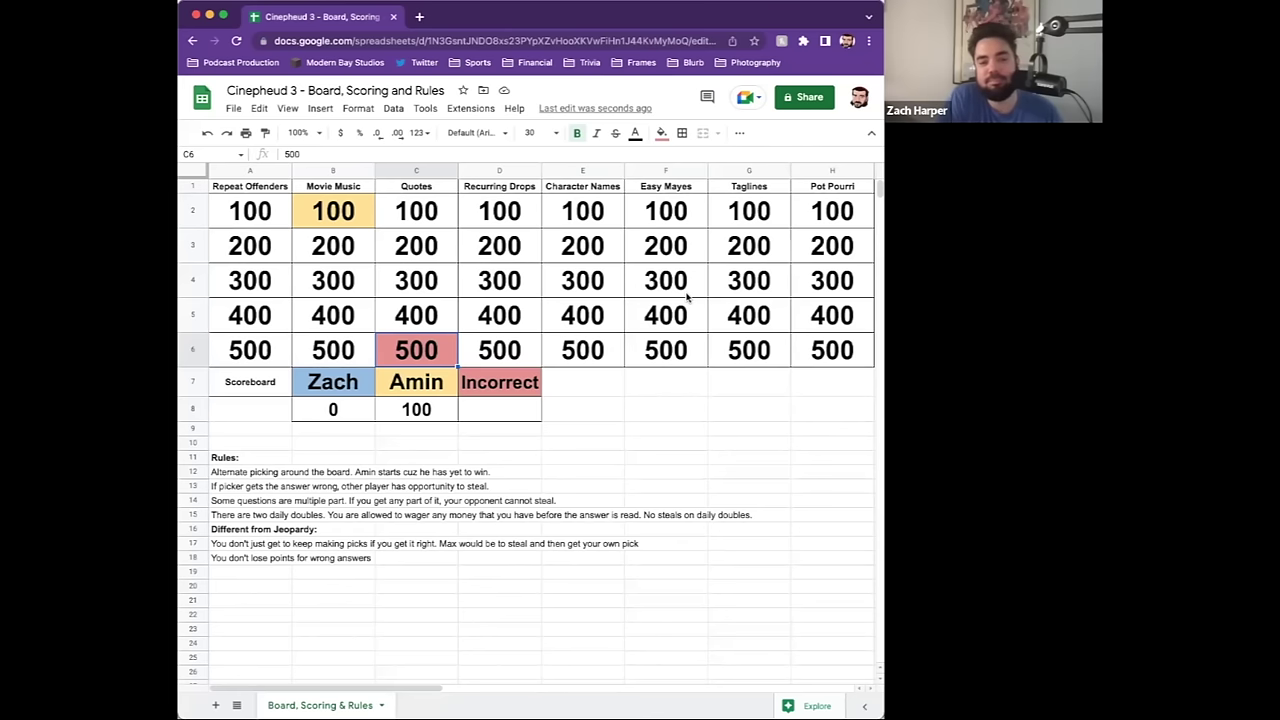
- Fill the Movie Music 200 cell with light yellow and set the yellow player's score in C8 to 300
click(358, 250)
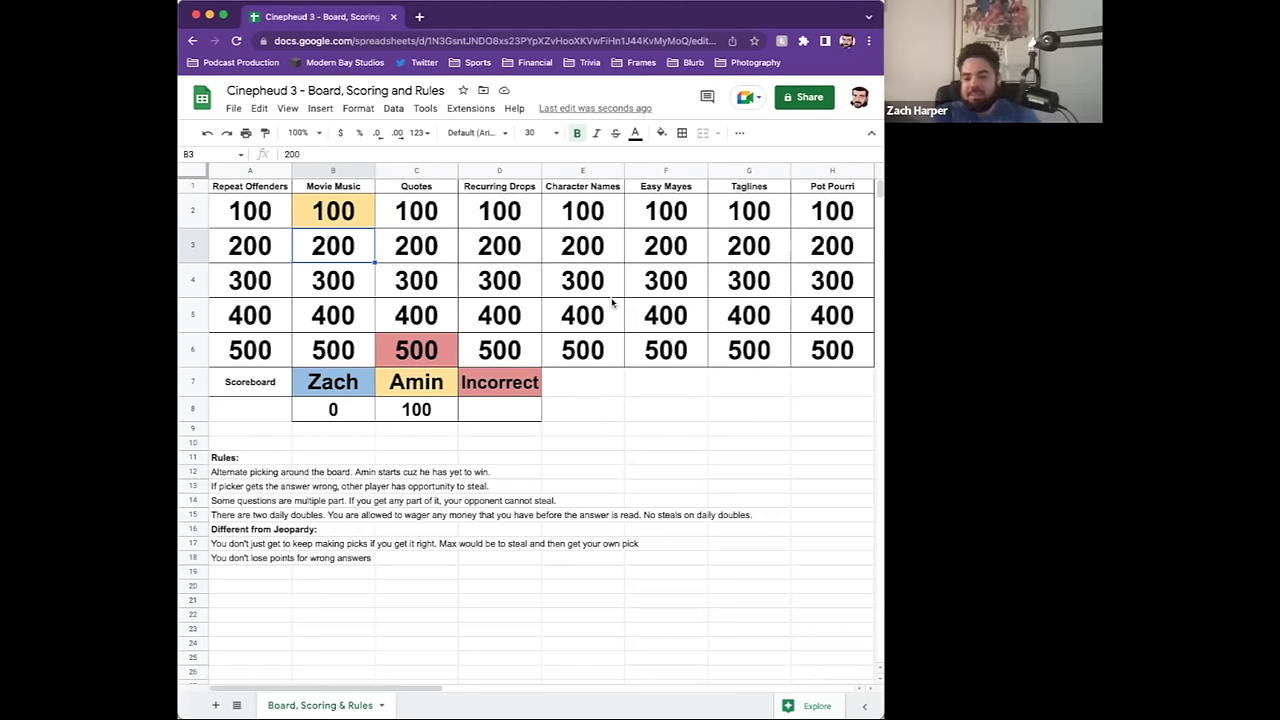
click(660, 134)
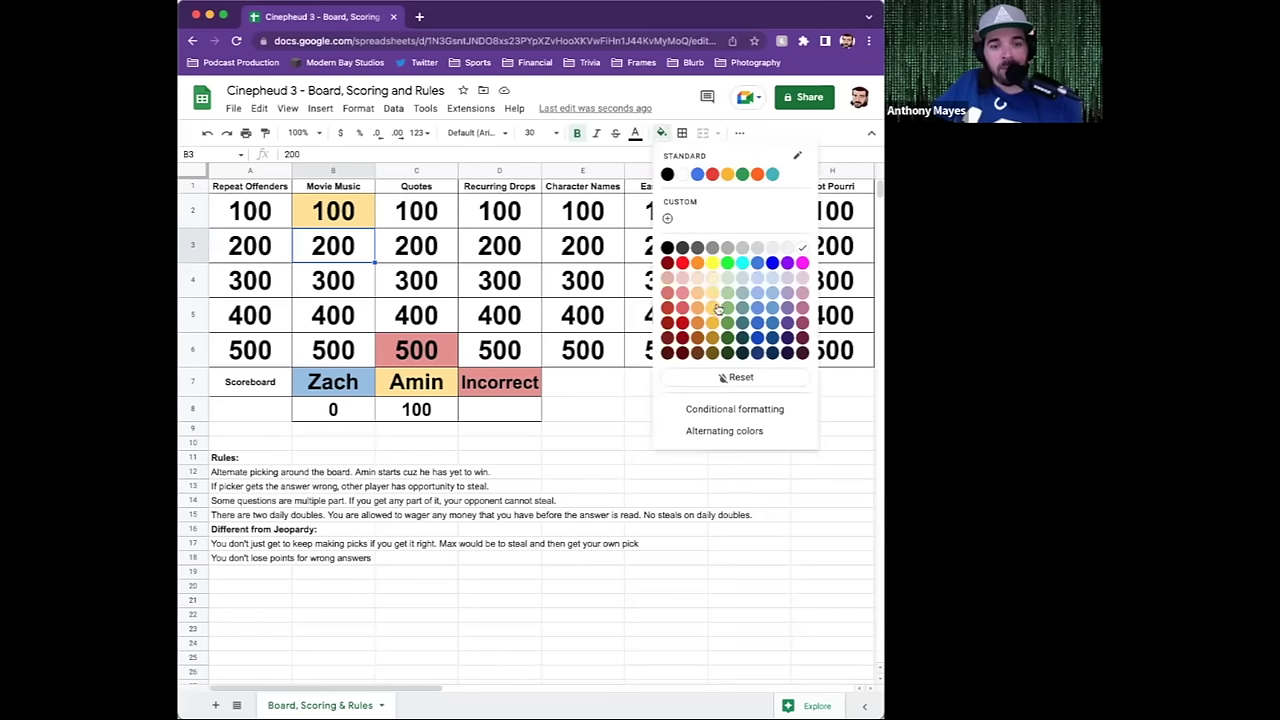
click(712, 308)
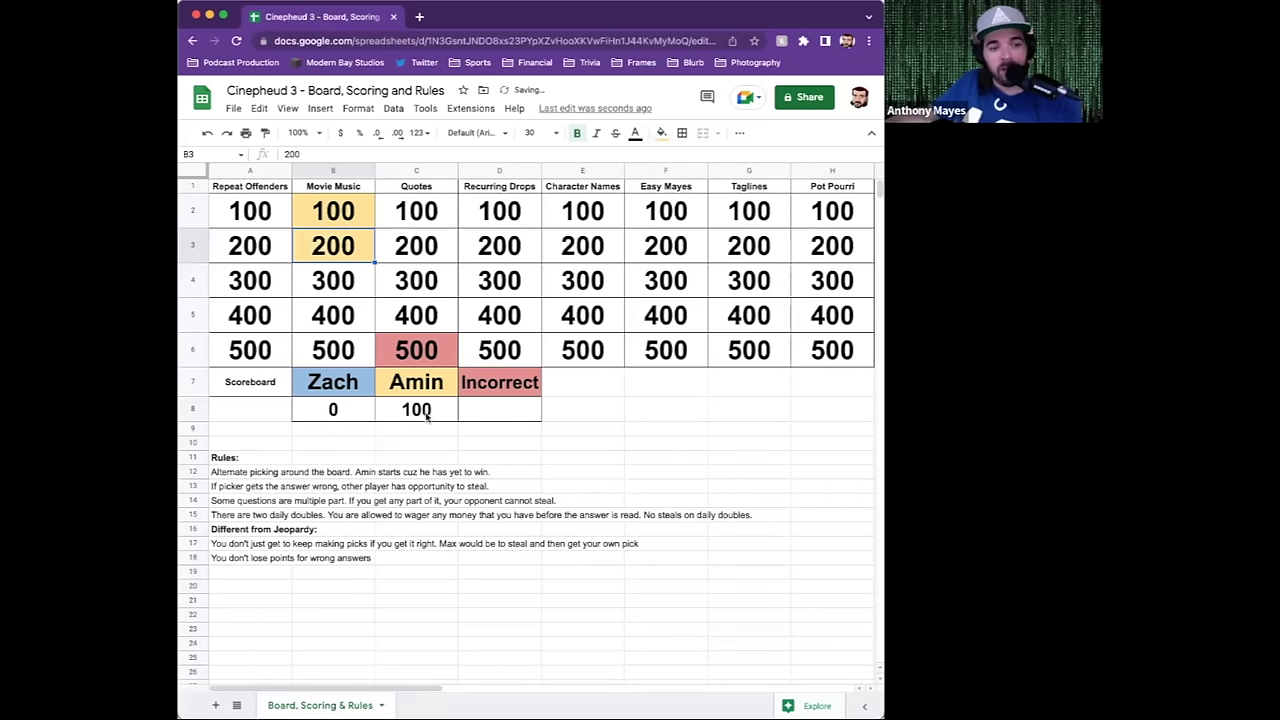
click(428, 418)
text(300)
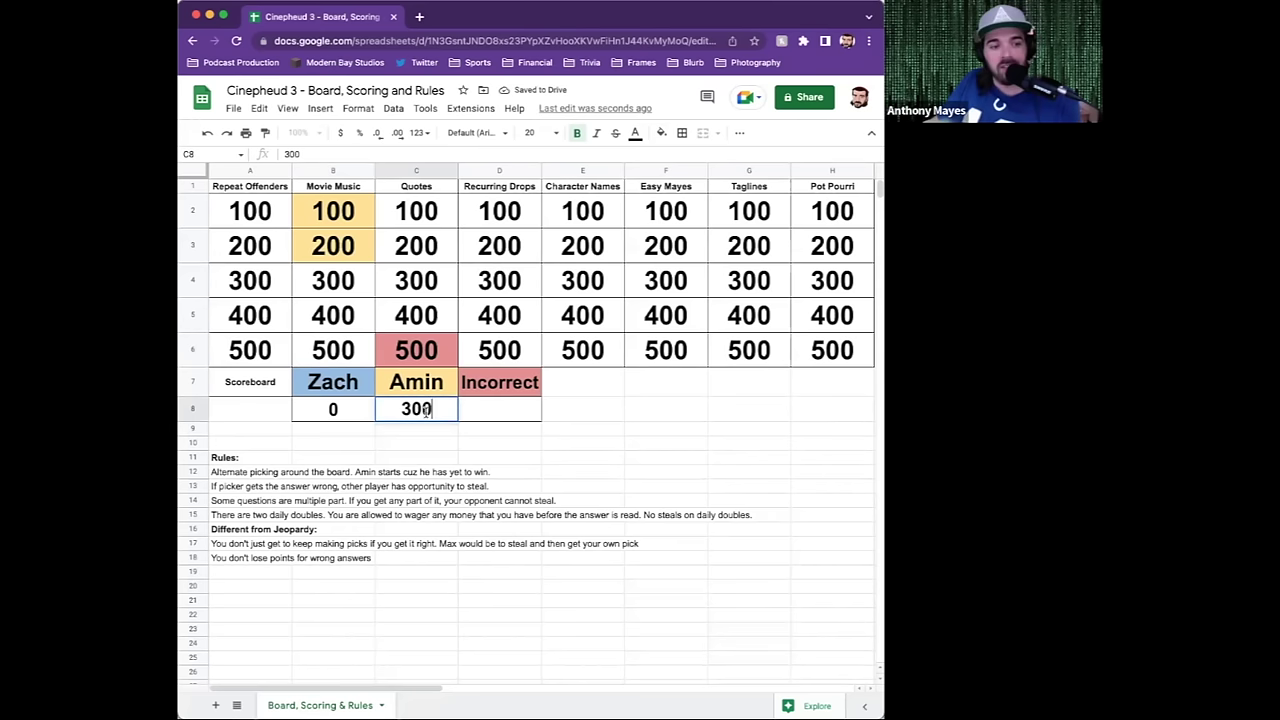
key(Return)
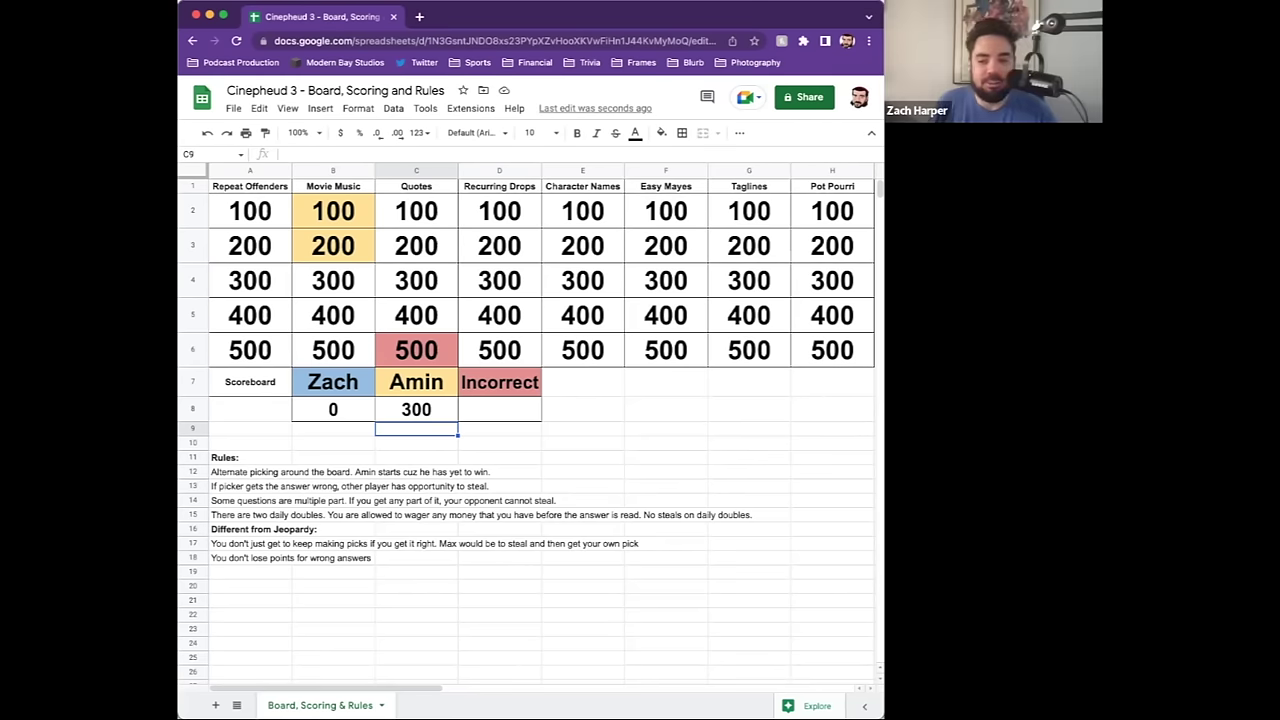
- Fill the Repeat Offenders 500 cell with light blue and set the blue player's score in B8 to 200
click(259, 354)
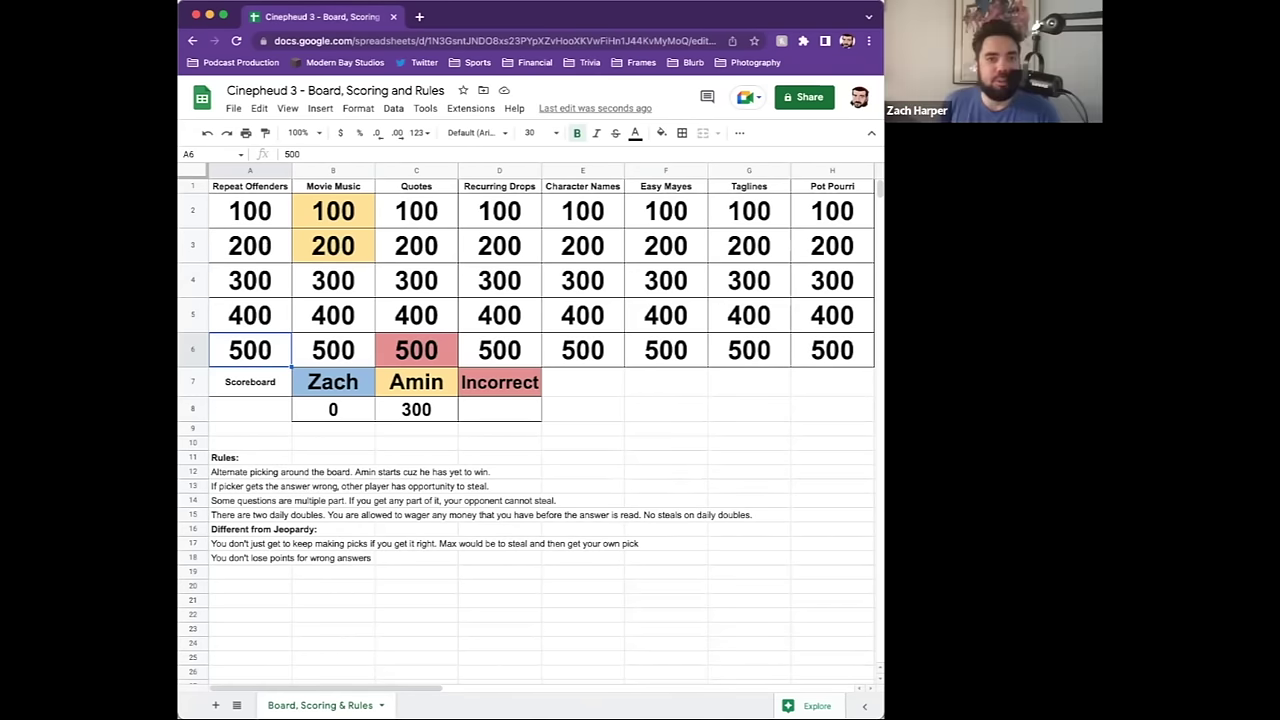
key(super+Tab)
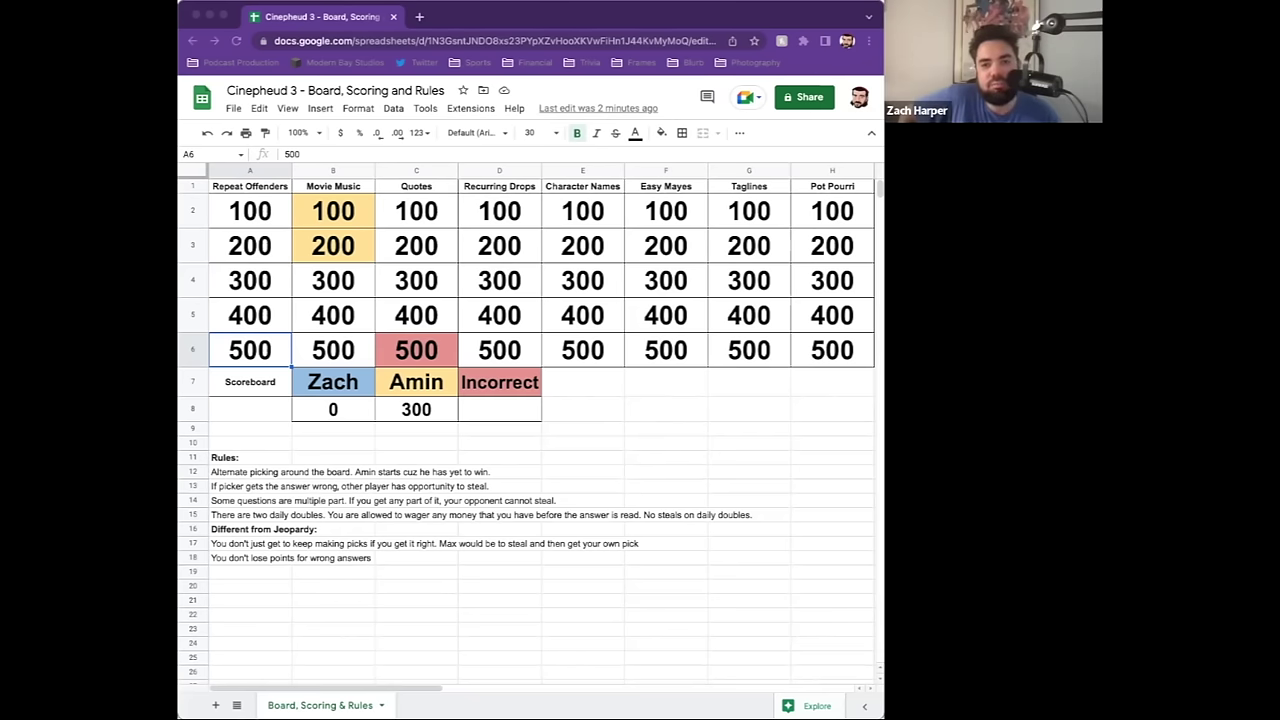
click(660, 133)
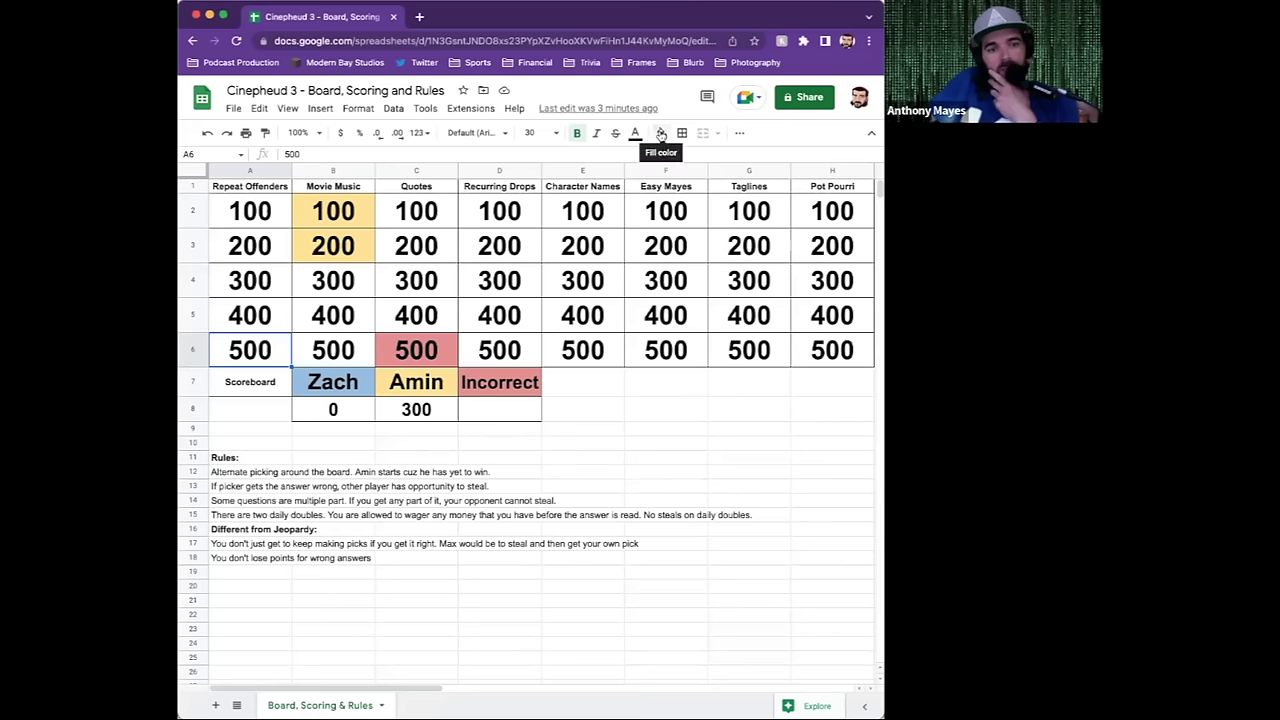
click(661, 133)
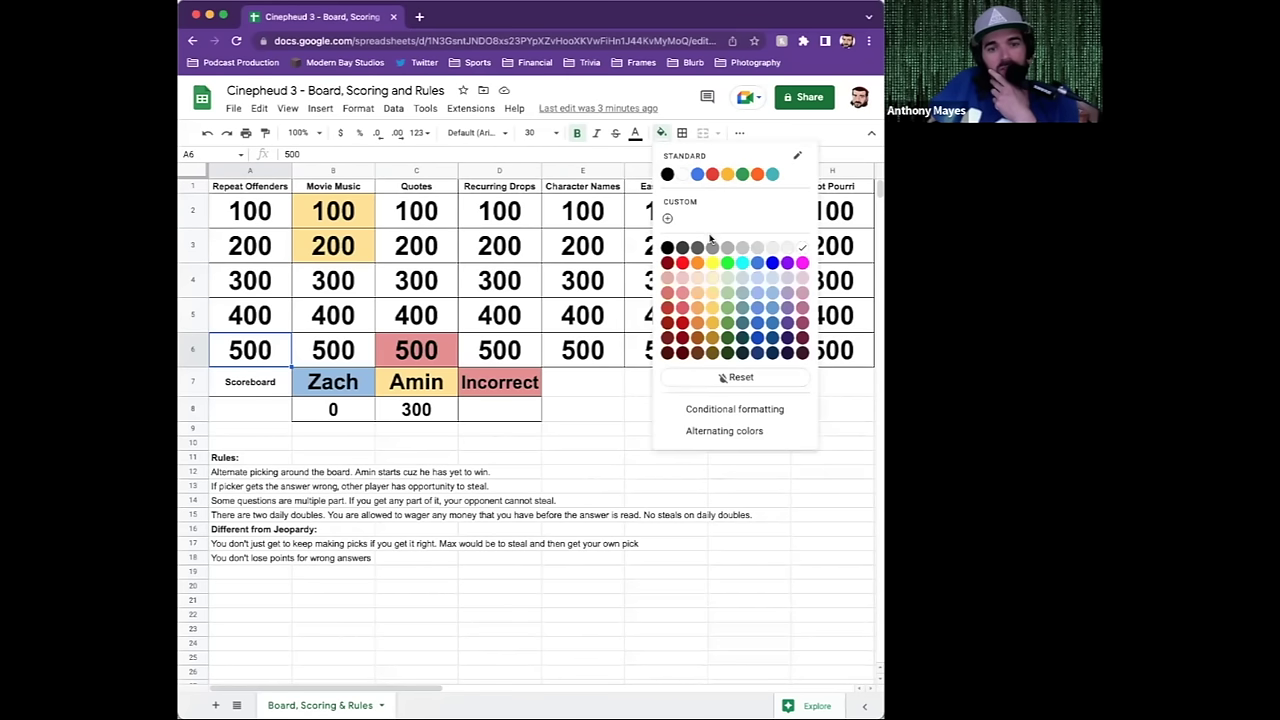
click(772, 307)
click(338, 409)
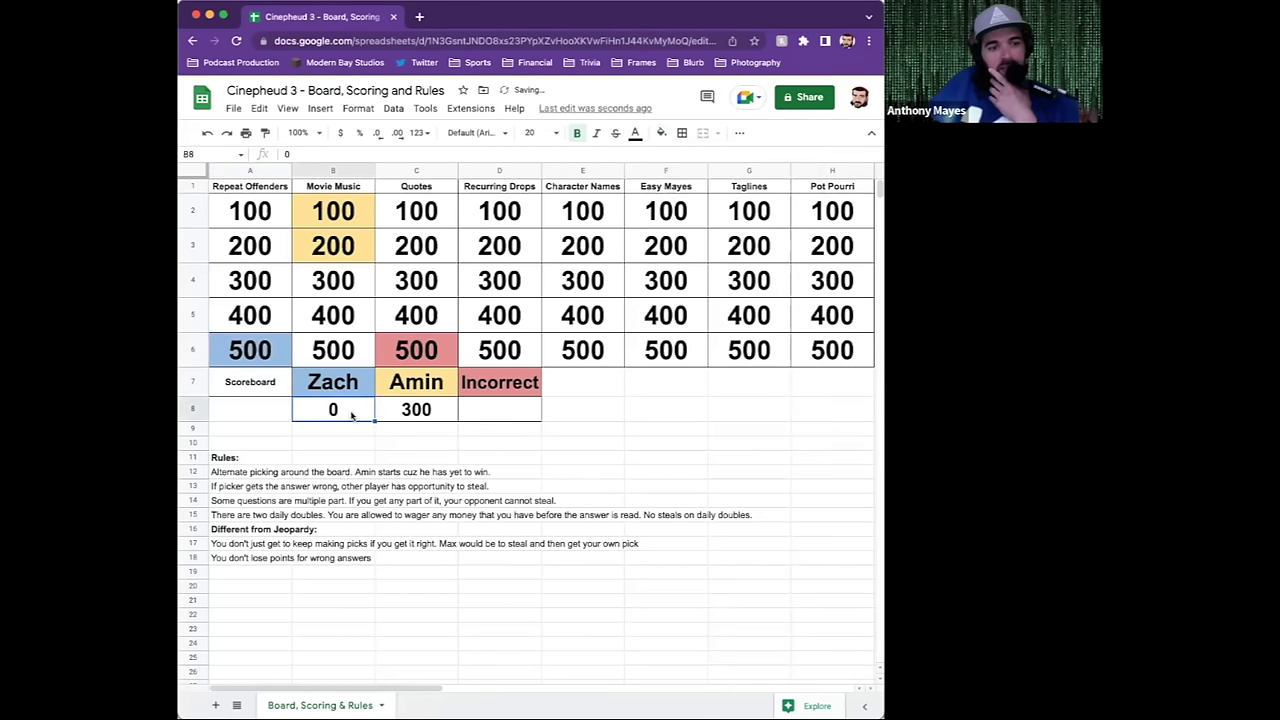
text(200)
key(Return)
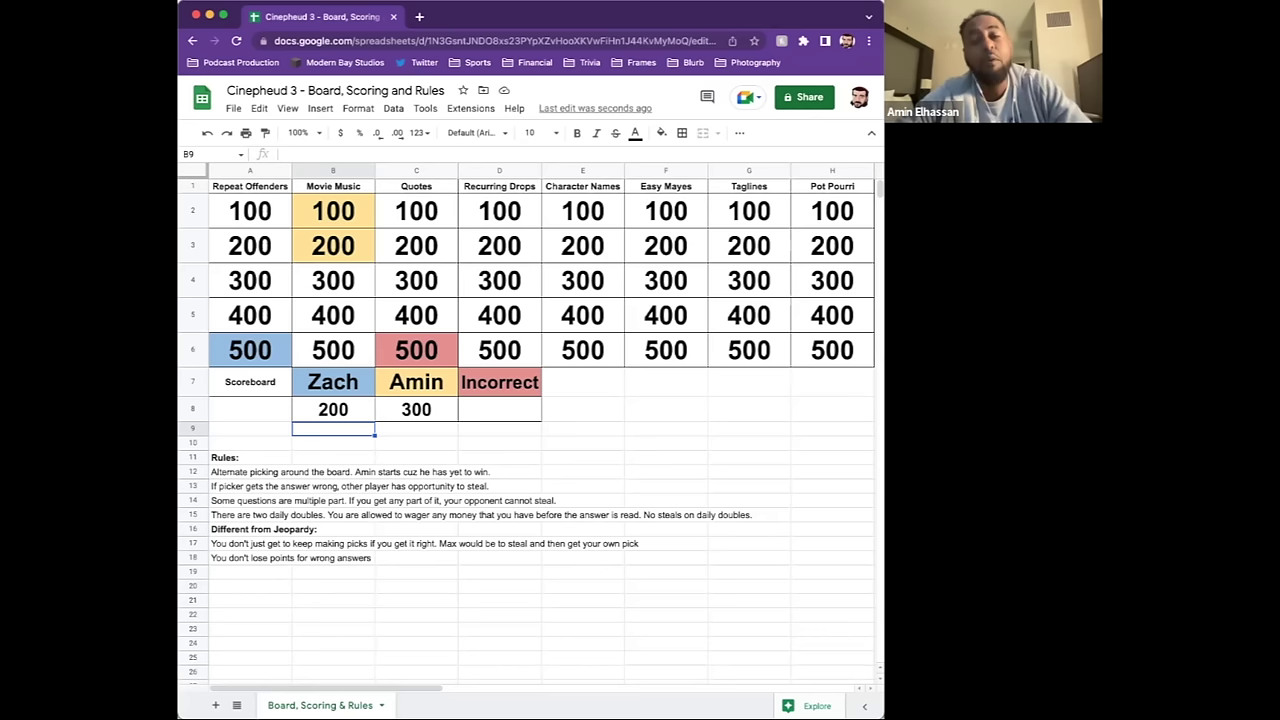
- Mark the Movie Music 300 cell as incorrect by filling it with light red
click(342, 287)
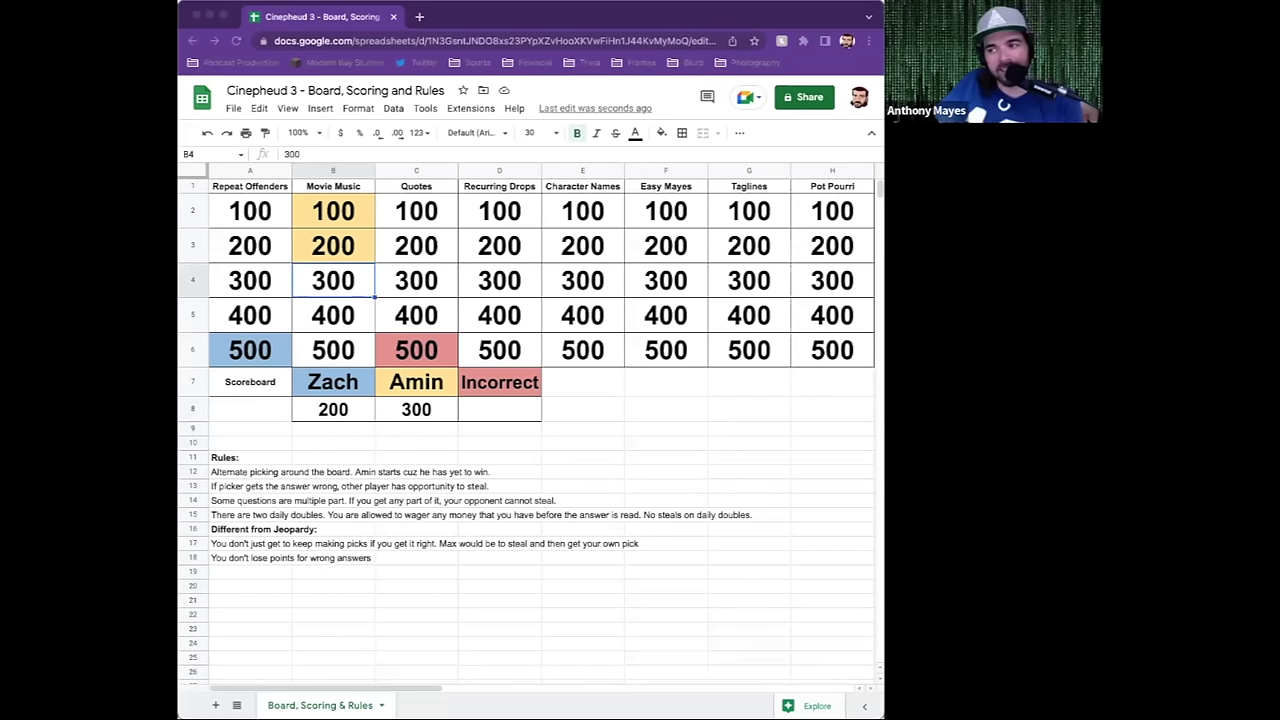
click(347, 280)
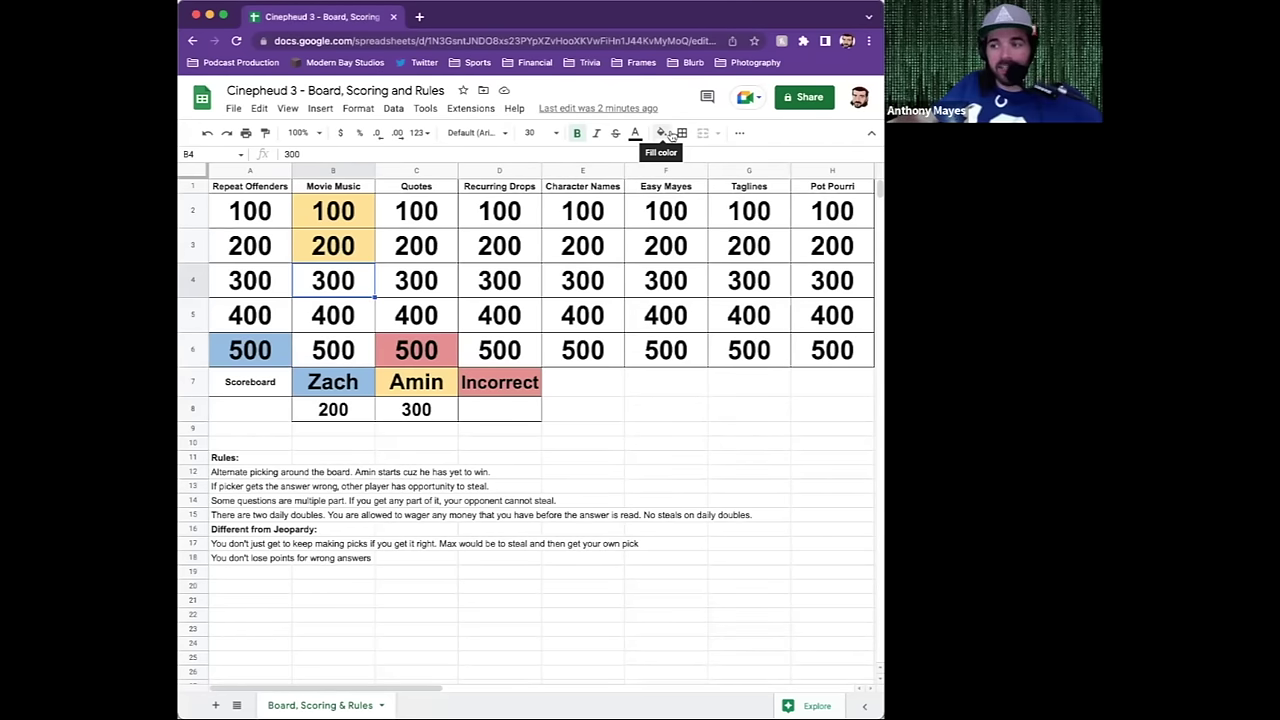
click(664, 134)
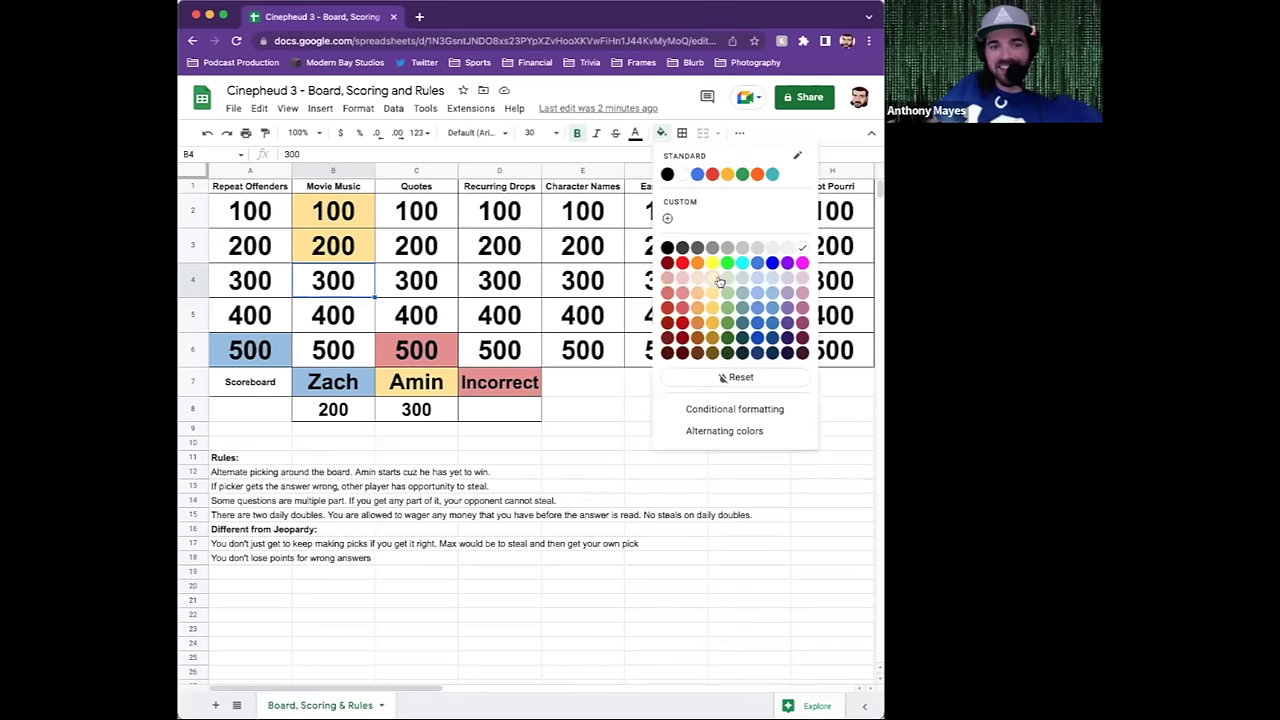
click(680, 294)
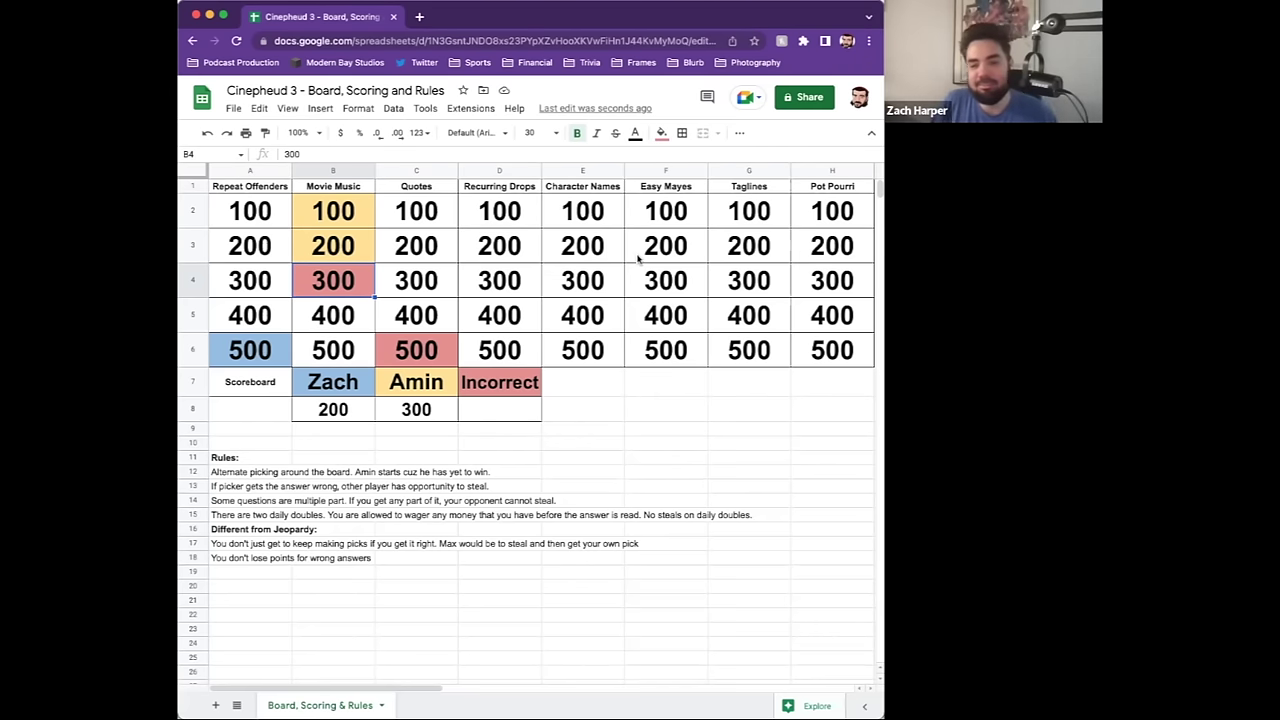
- Fill the Taglines 300 cell with light cornflower blue and set the blue player's score in B8 to 500
click(775, 283)
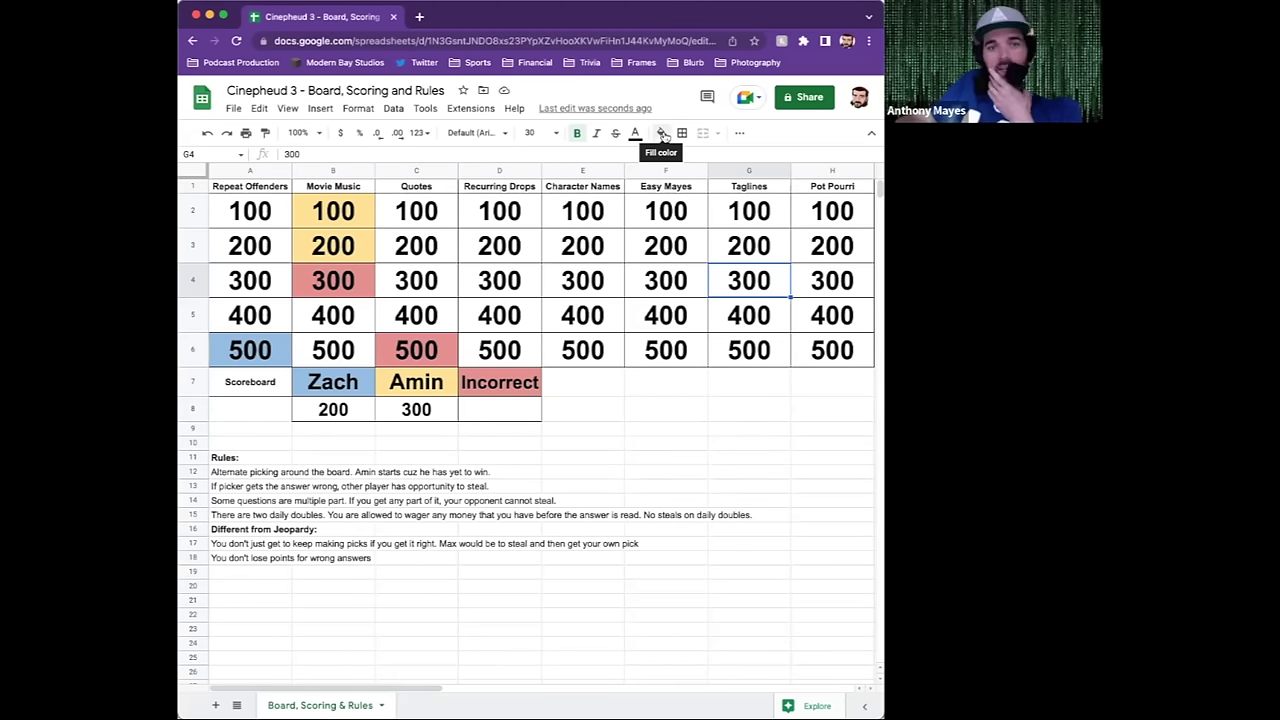
click(664, 134)
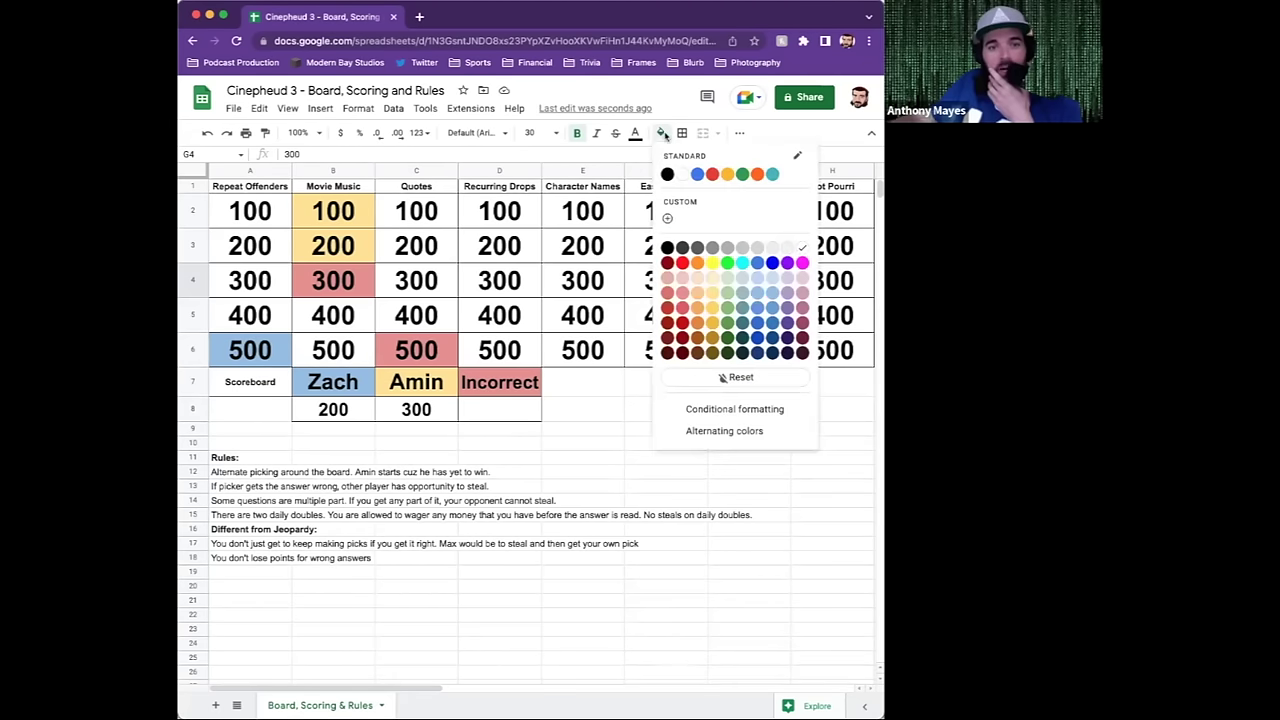
click(757, 298)
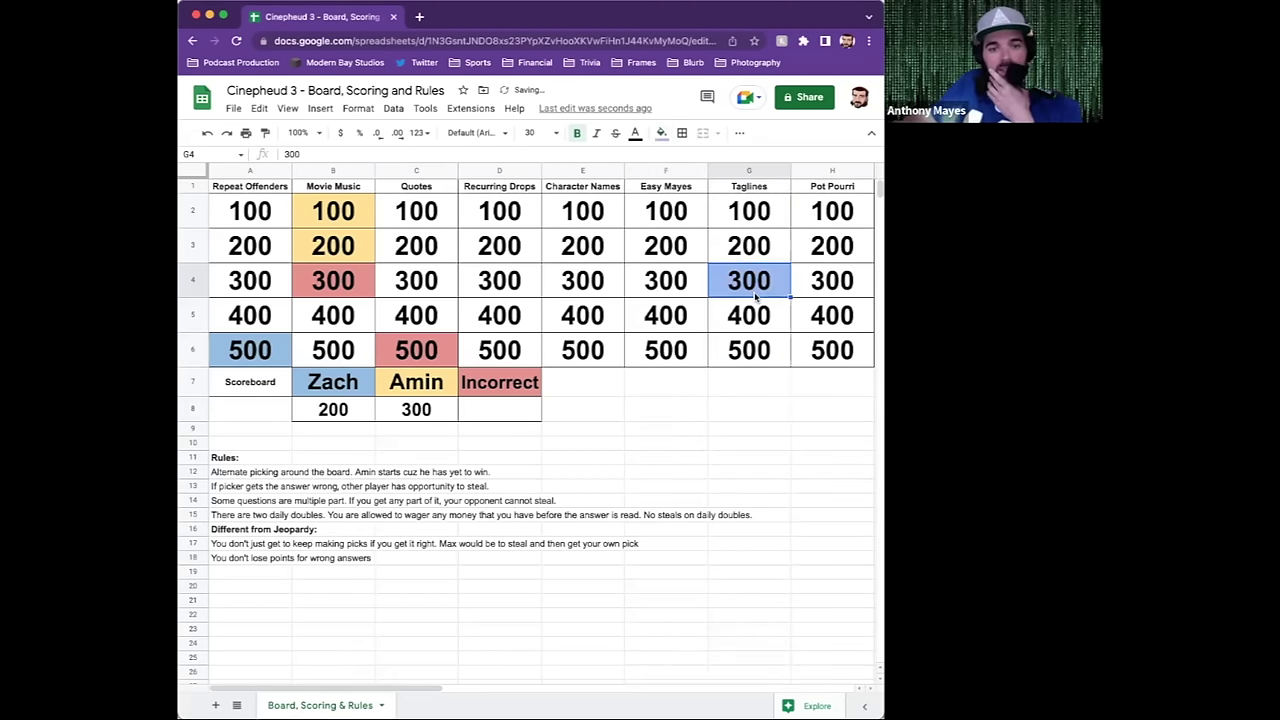
click(333, 412)
text(500)
key(Return)
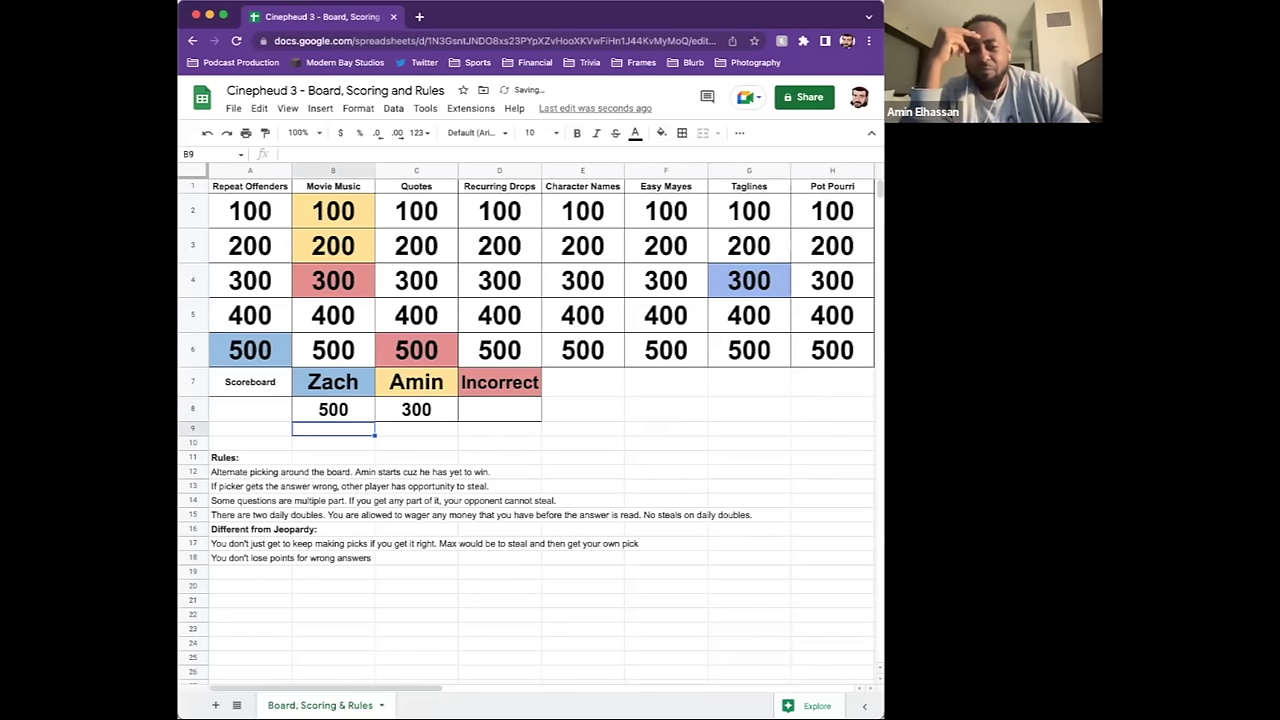
click(333, 410)
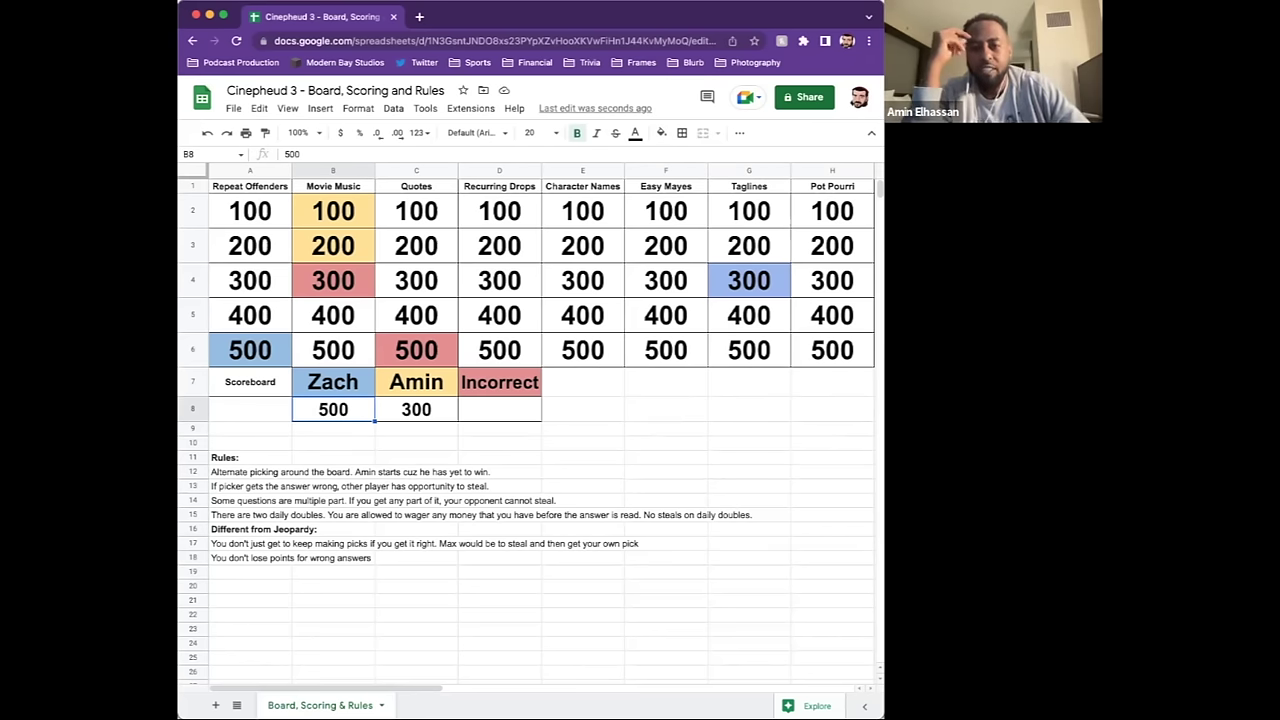
- Fill the Movie Music 400 cell with light yellow and set the yellow player's score in C8 to 700
click(338, 318)
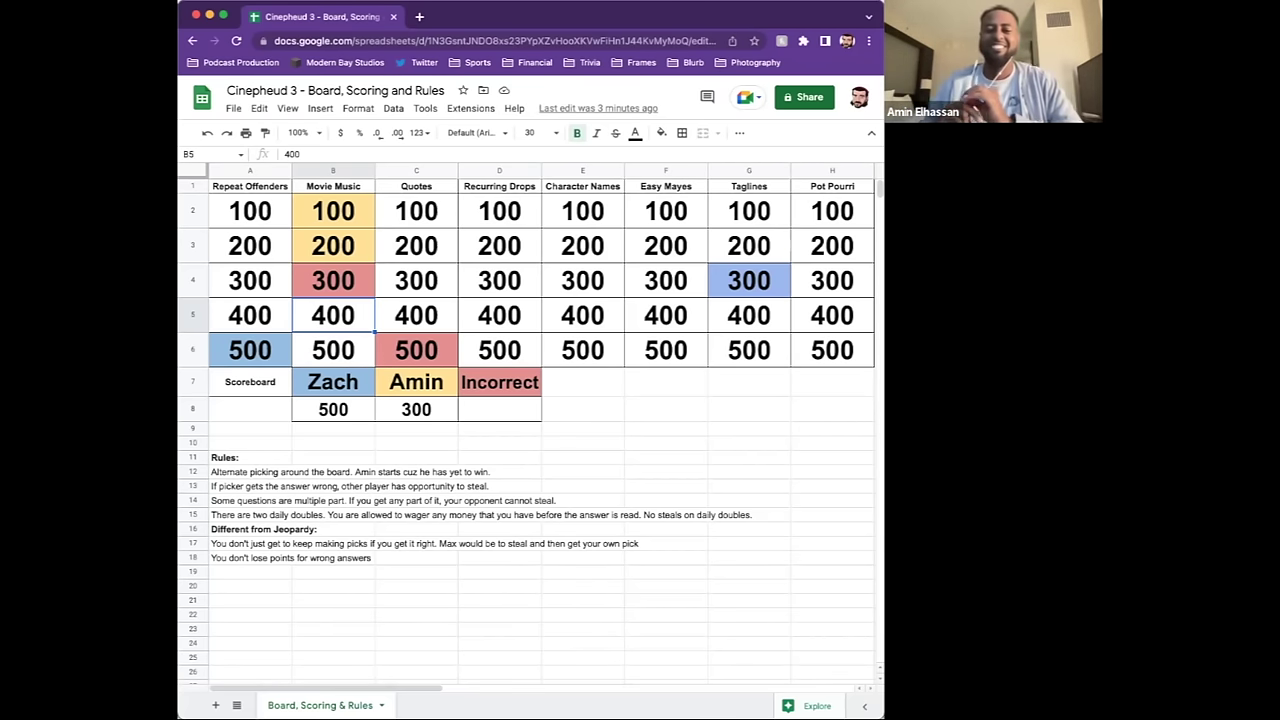
click(661, 133)
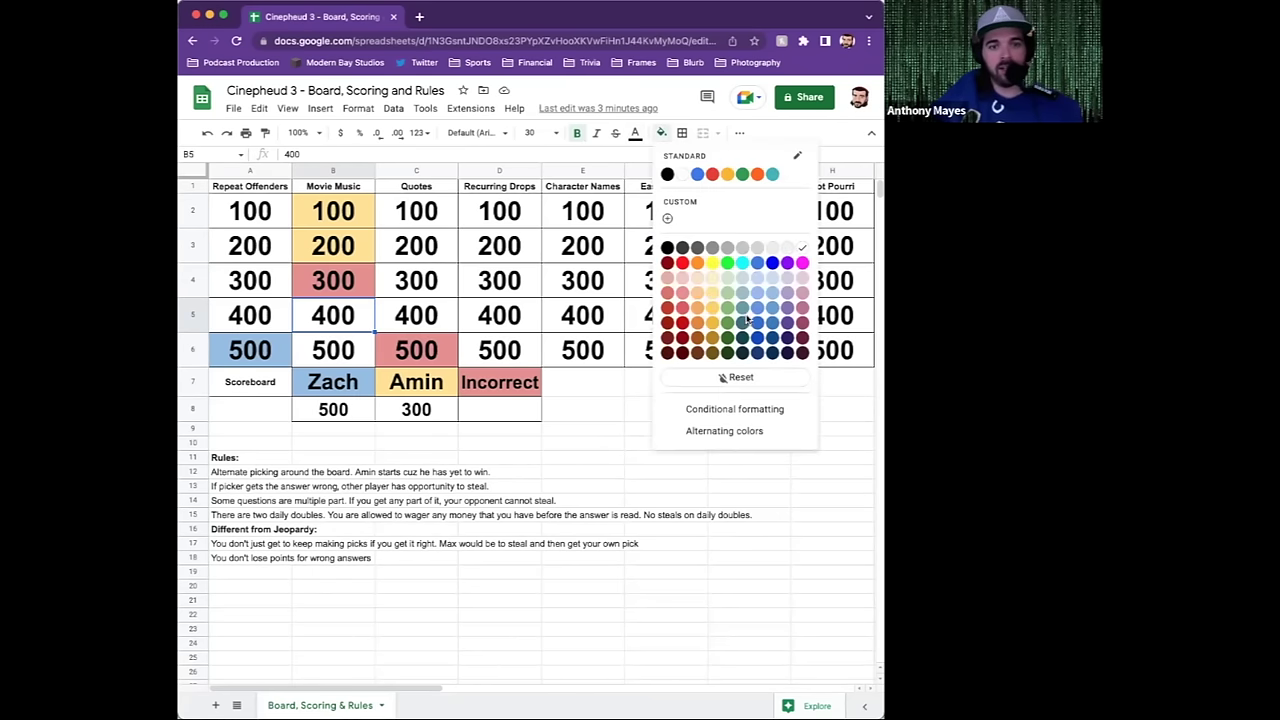
click(712, 292)
click(423, 414)
text(700)
key(Return)
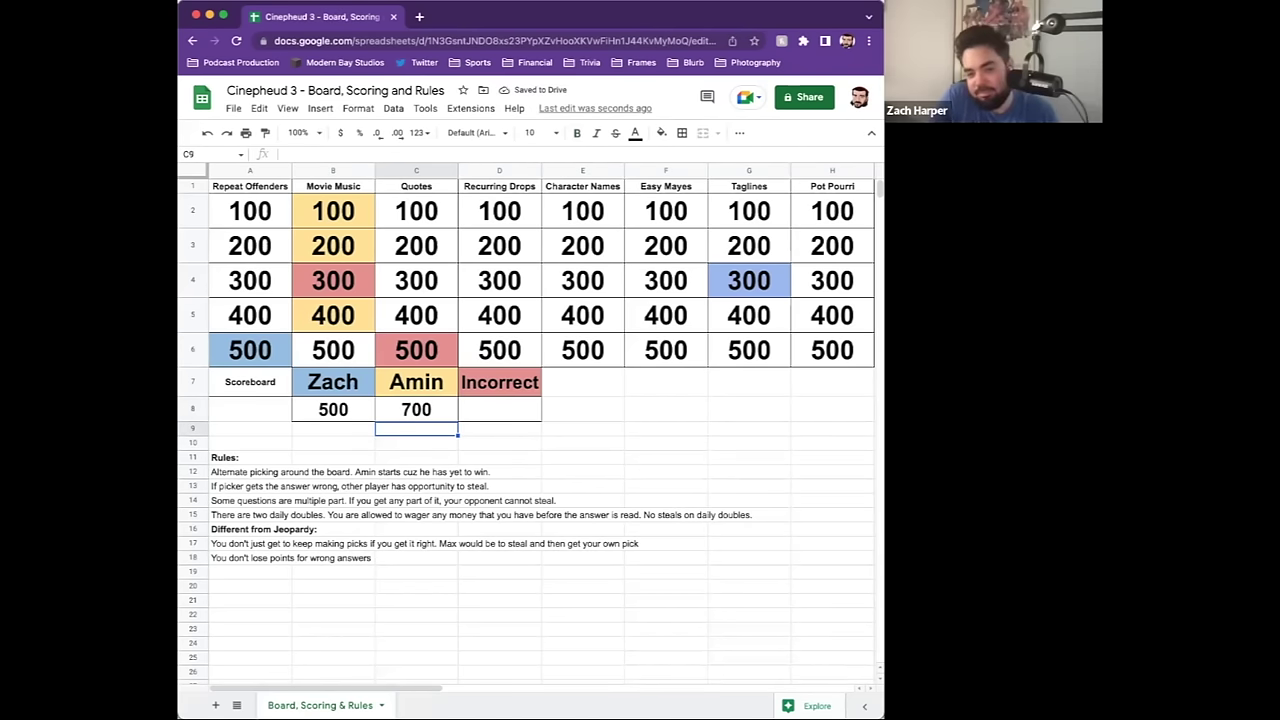
- Mark the Taglines 500 cell as incorrect with a light red fill, and move the selection off the board
click(741, 355)
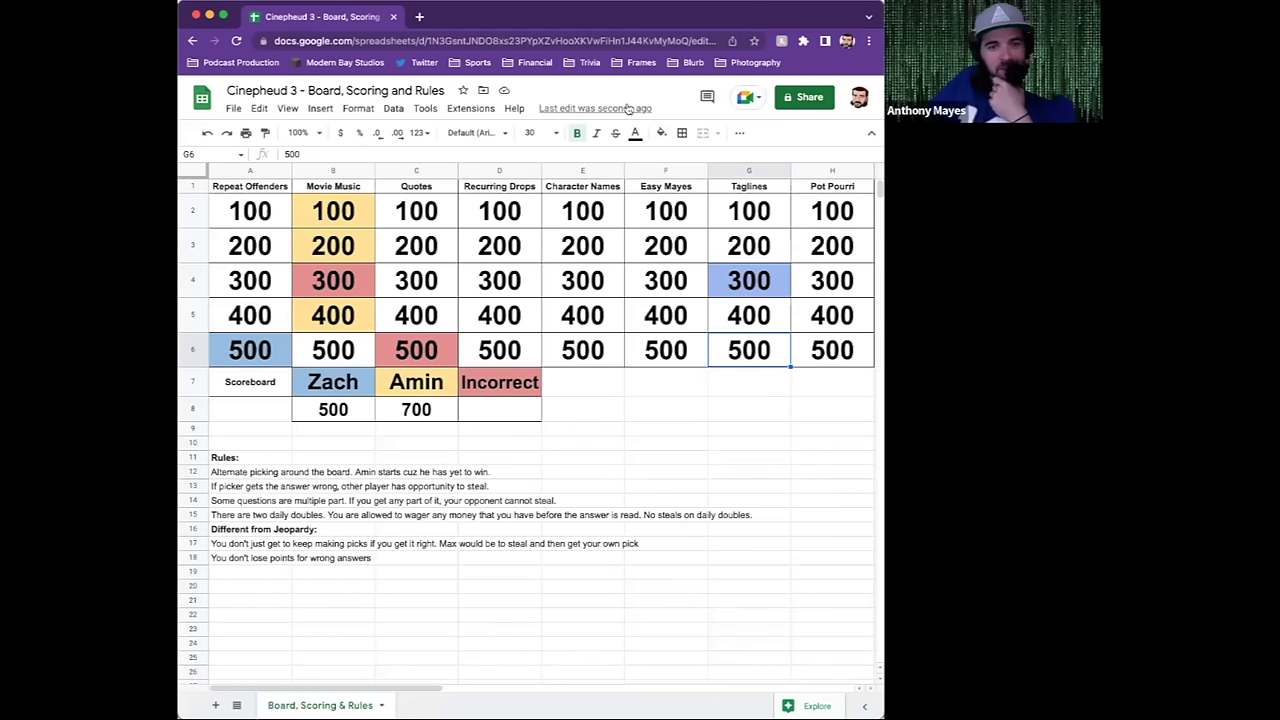
click(661, 133)
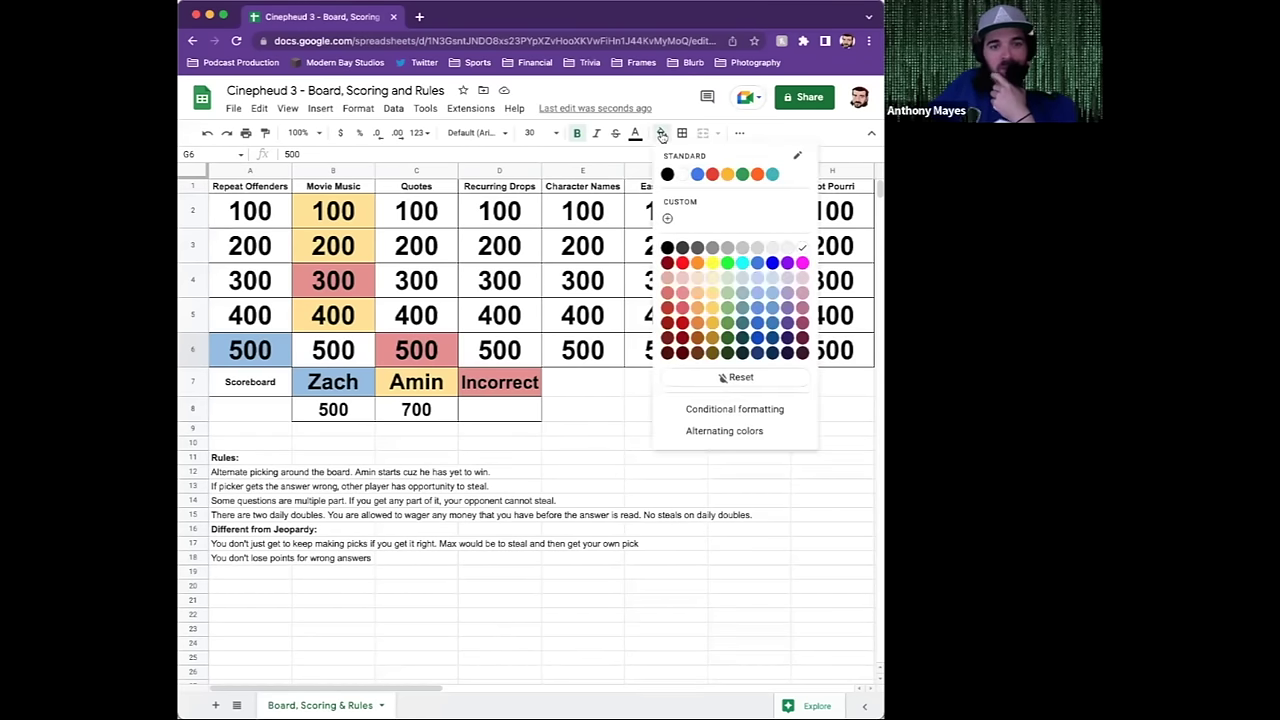
click(681, 293)
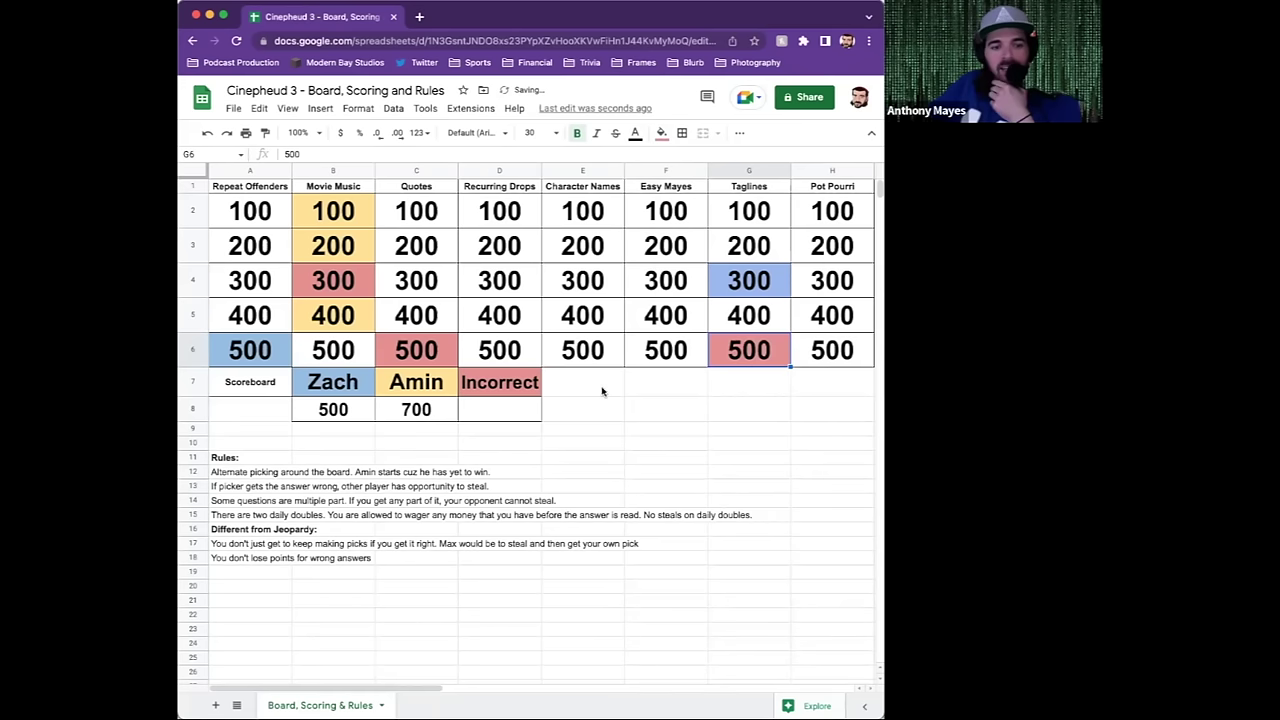
click(604, 391)
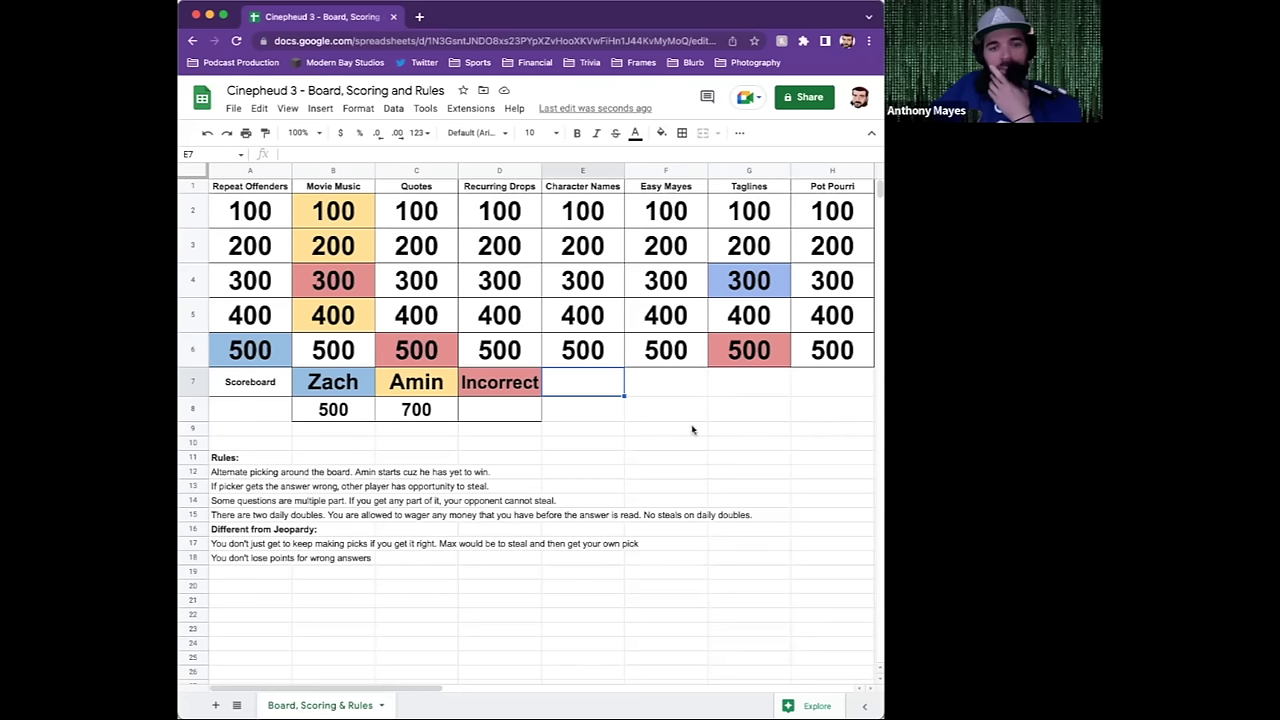
click(747, 430)
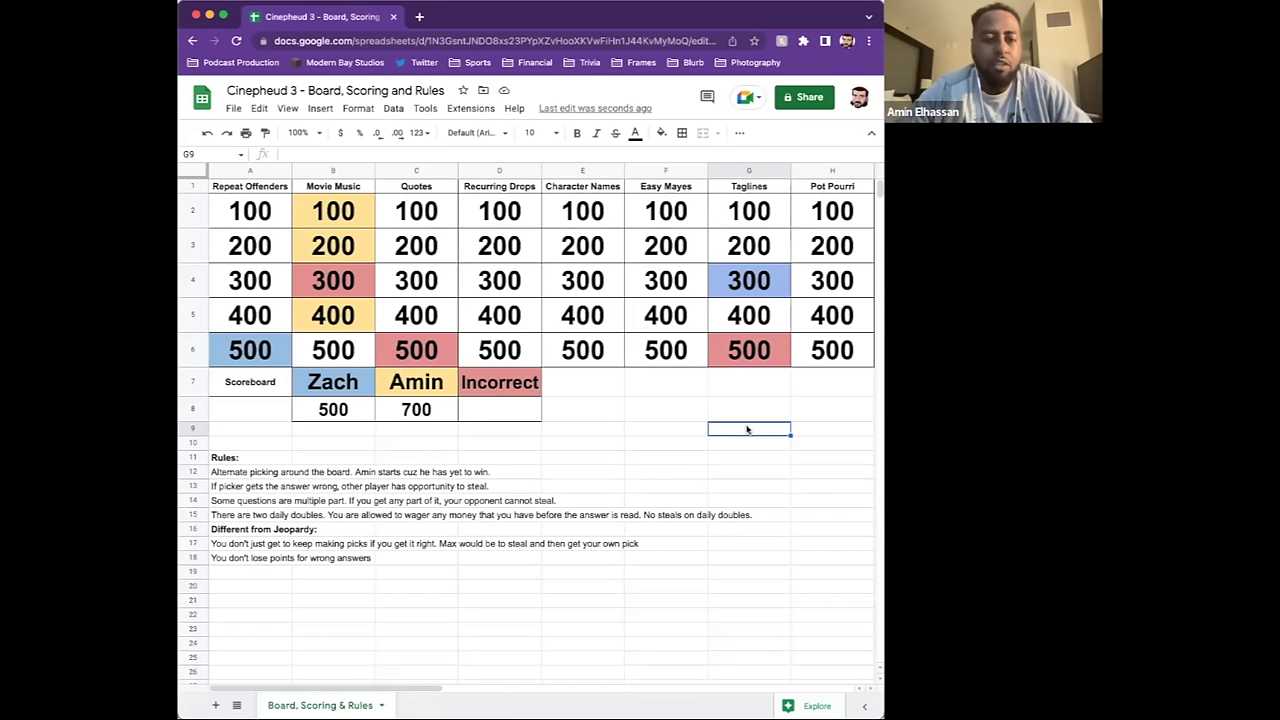
click(350, 358)
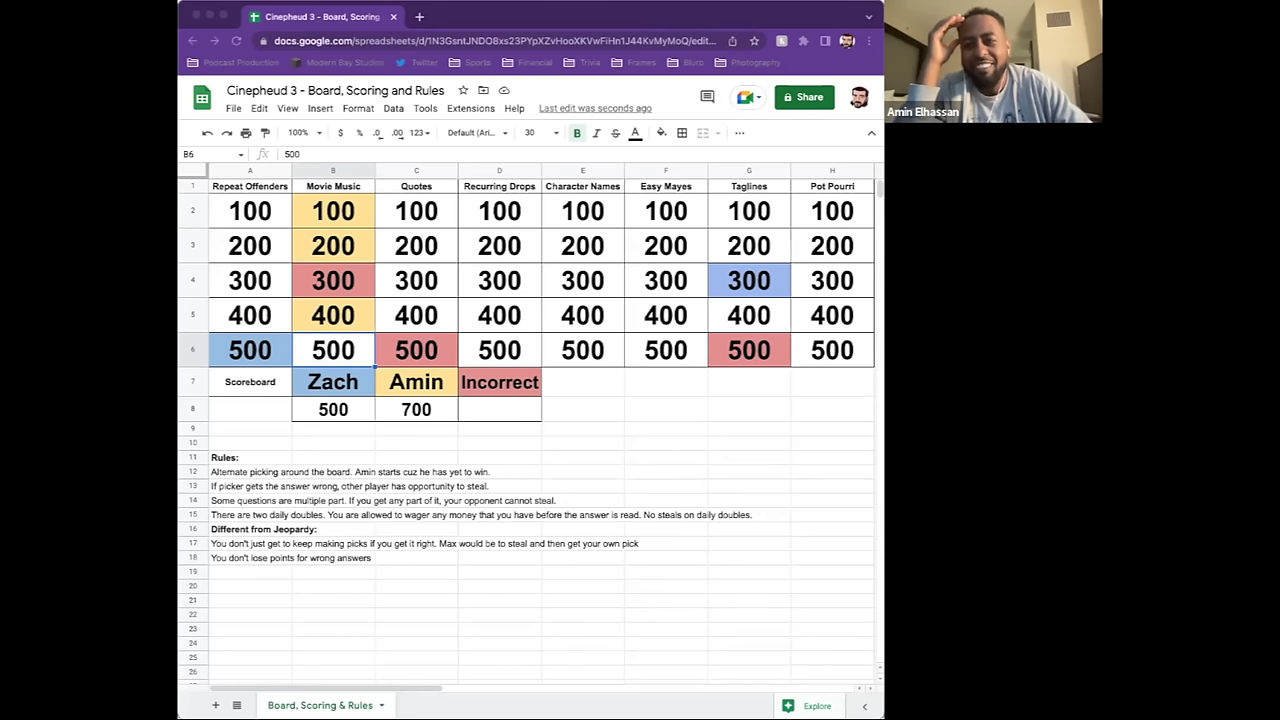
click(661, 134)
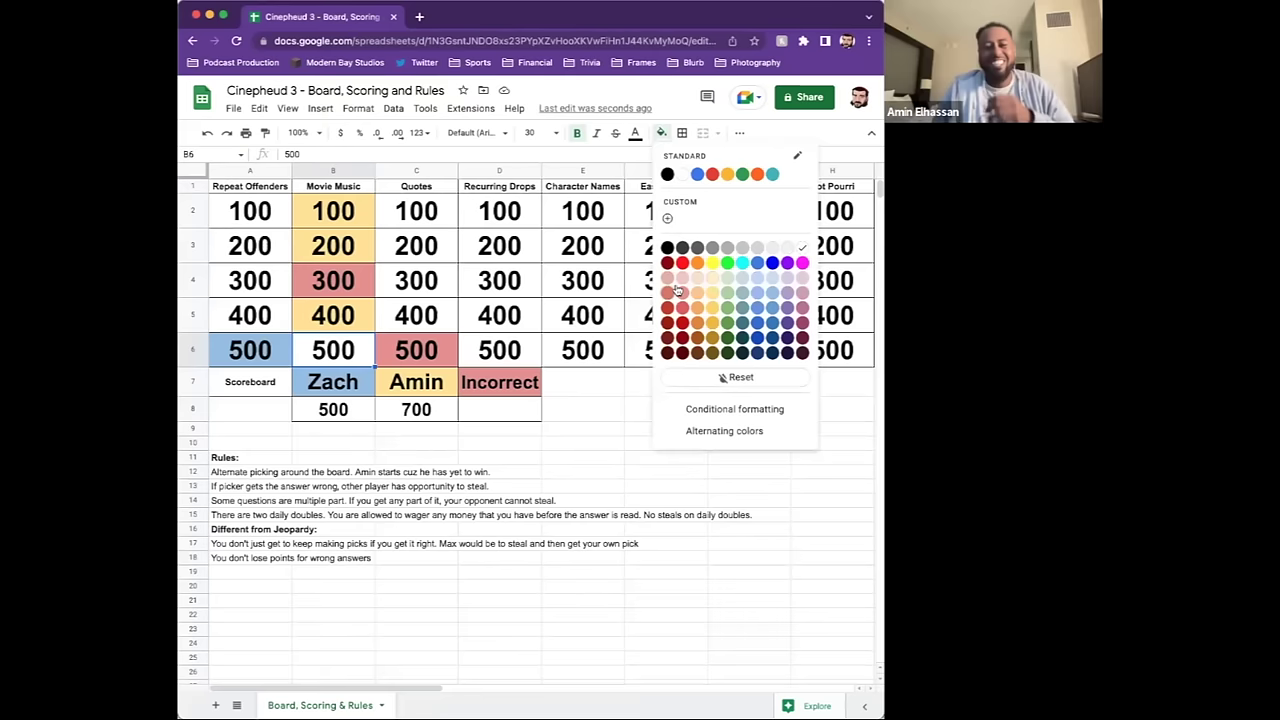
click(777, 294)
click(344, 409)
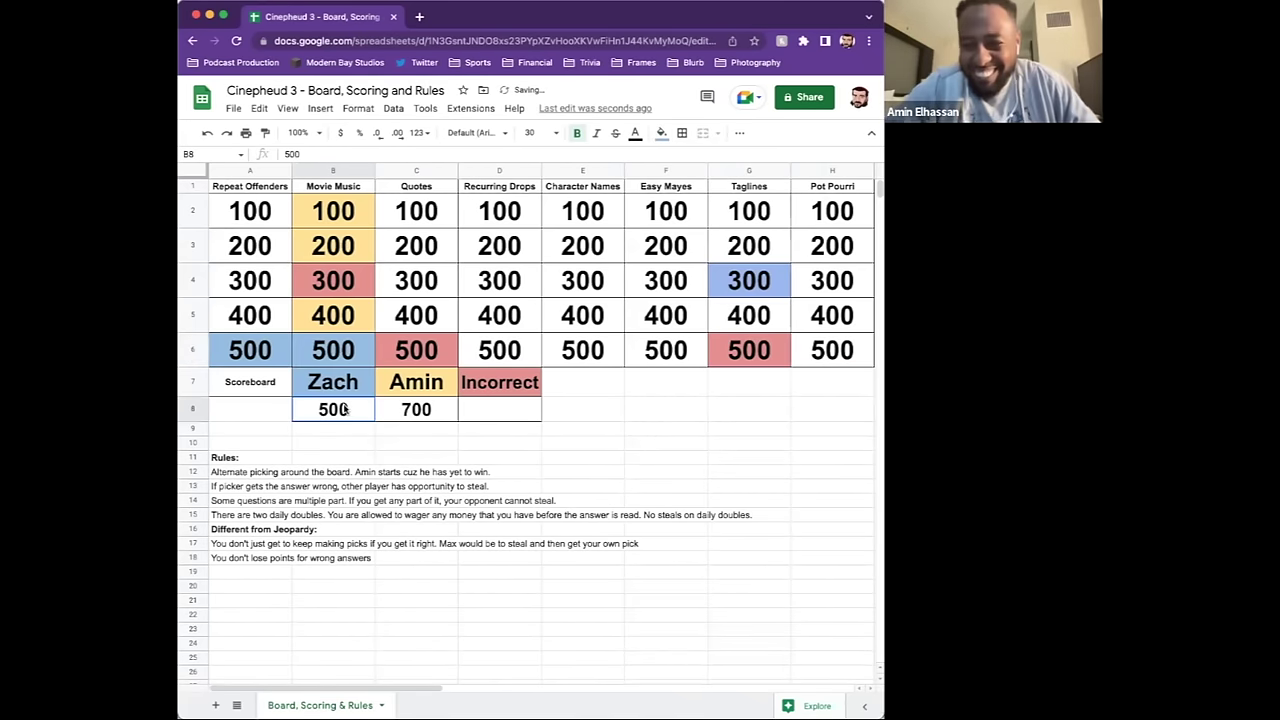
key(cmd+z)
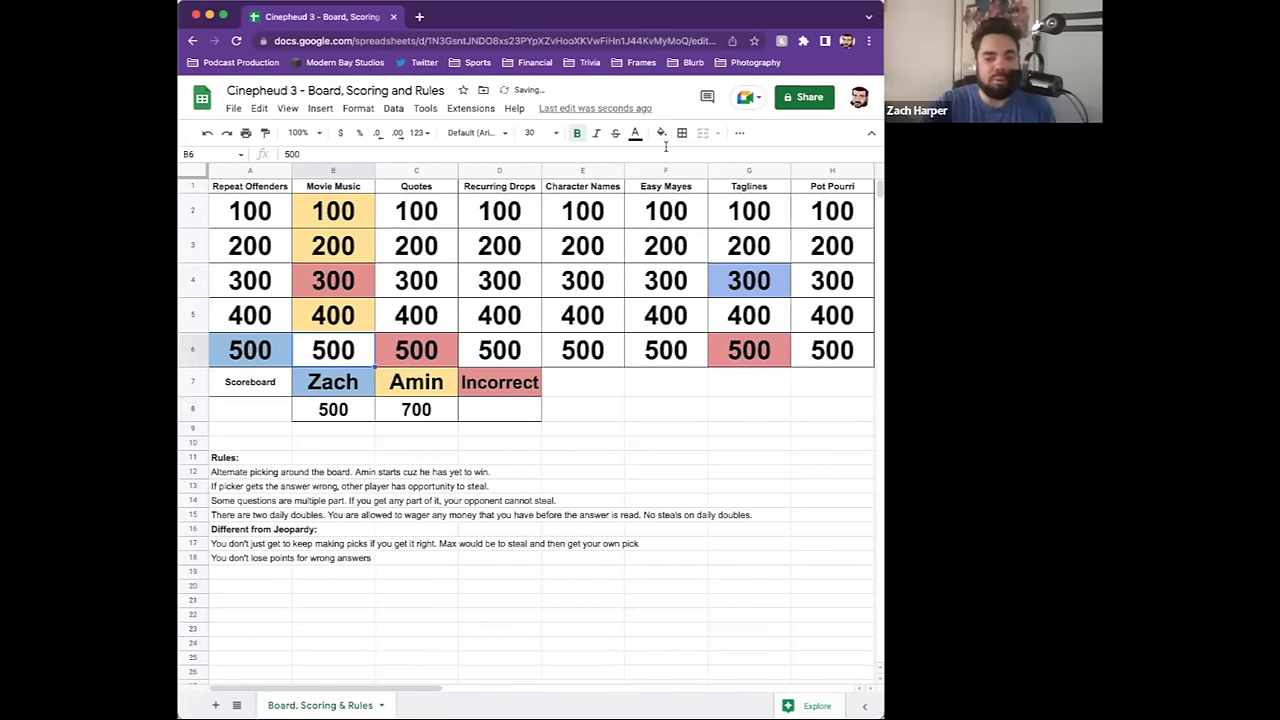
- Fill the Movie Music 500 cell with light yellow and set the yellow player's score in C8 to 1200
click(661, 132)
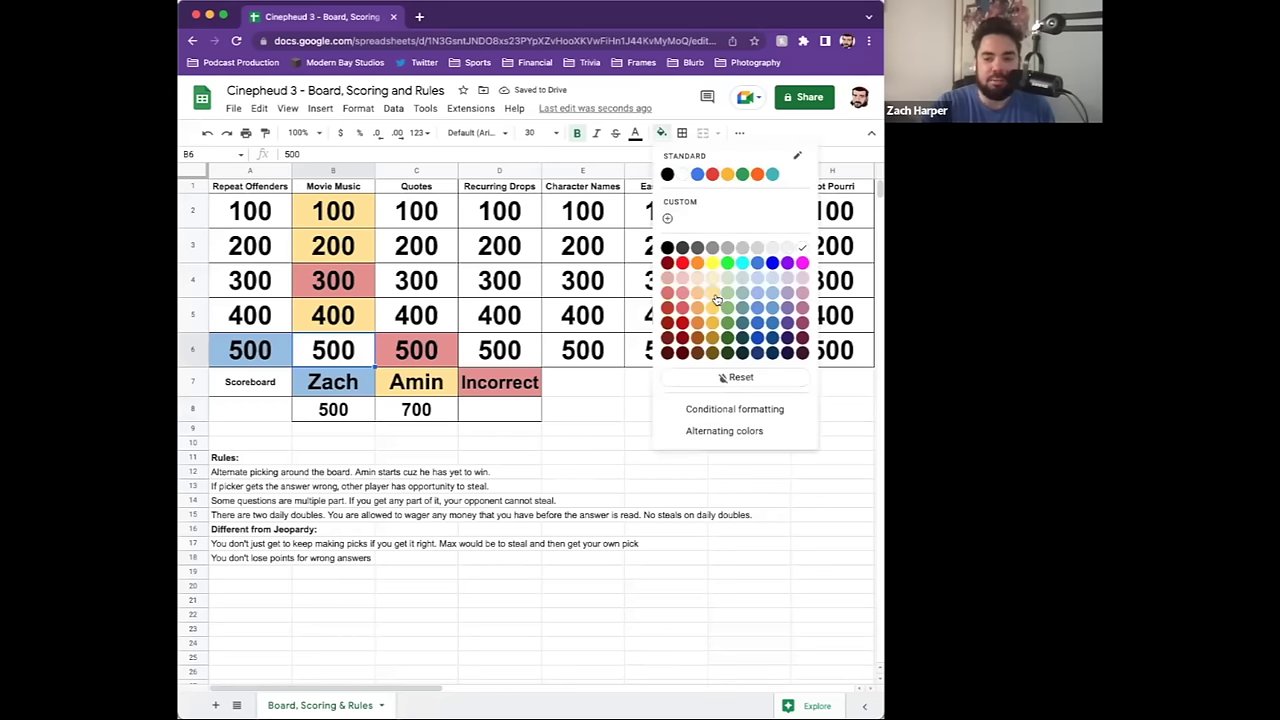
click(416, 409)
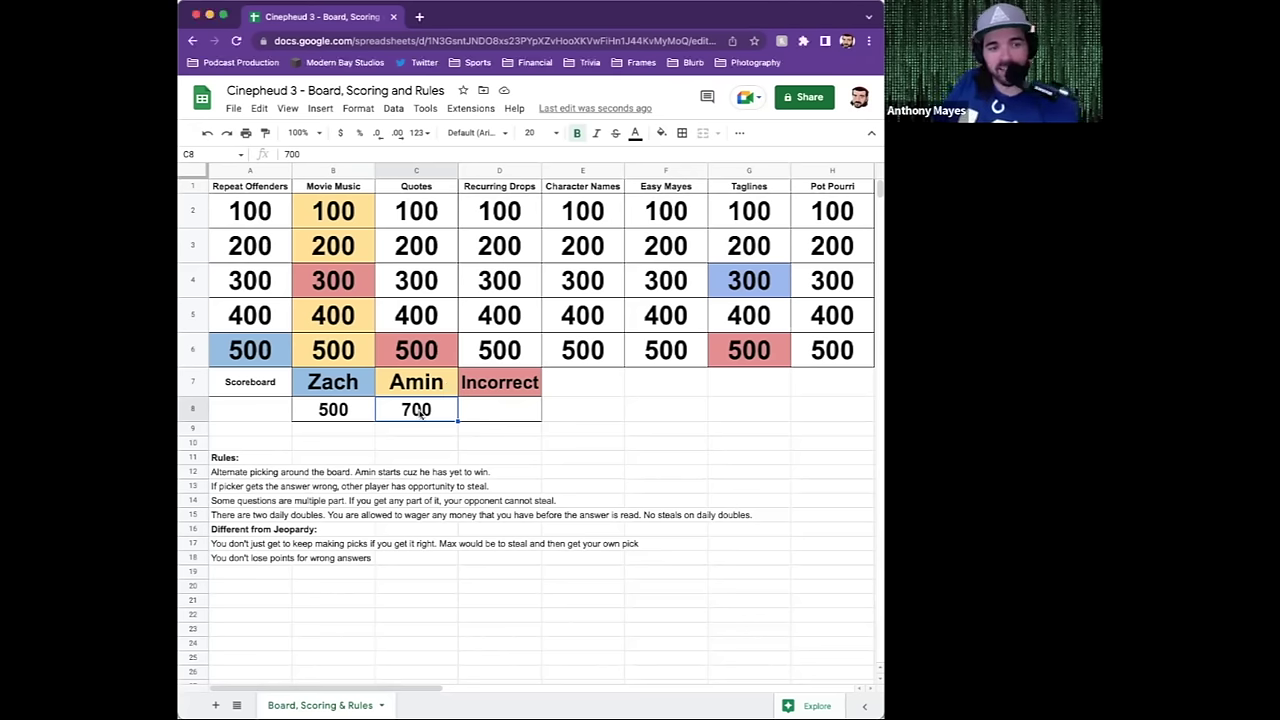
key(BackSpace)
text(1200)
key(Return)
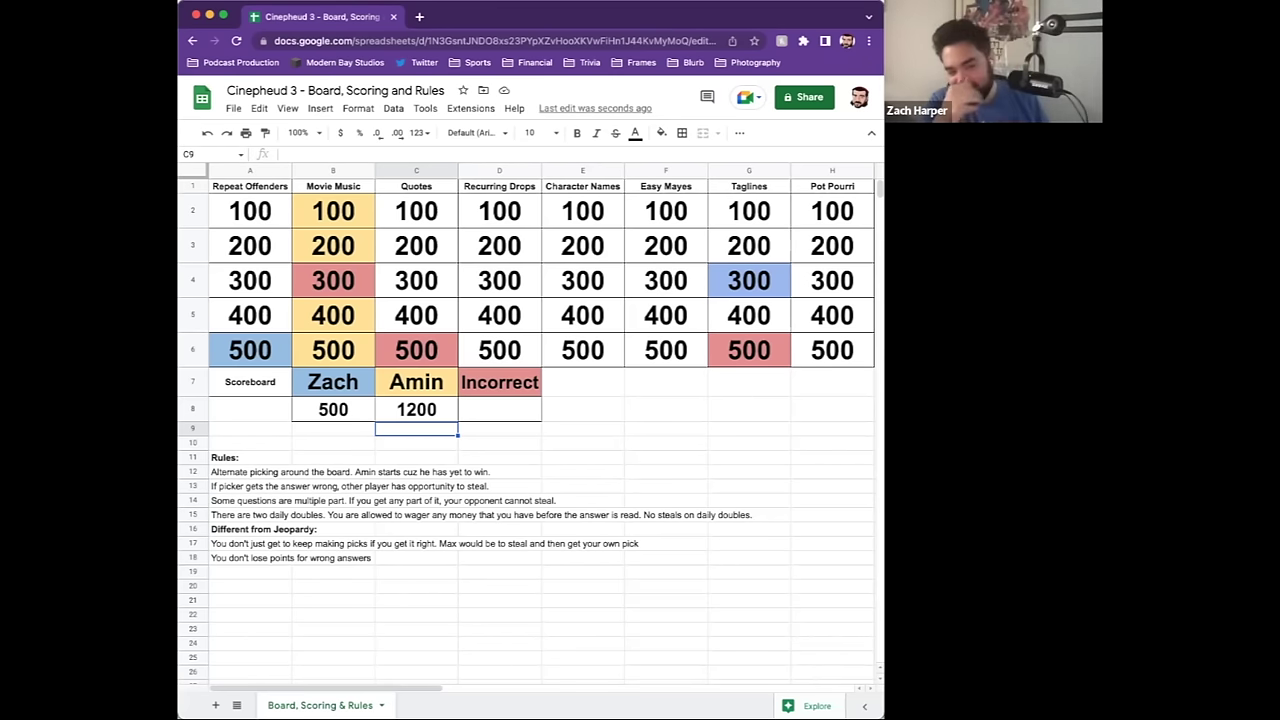
- Fill the Repeat Offenders 400 cell with light blue and set the blue player's score in B8 to 600
click(250, 315)
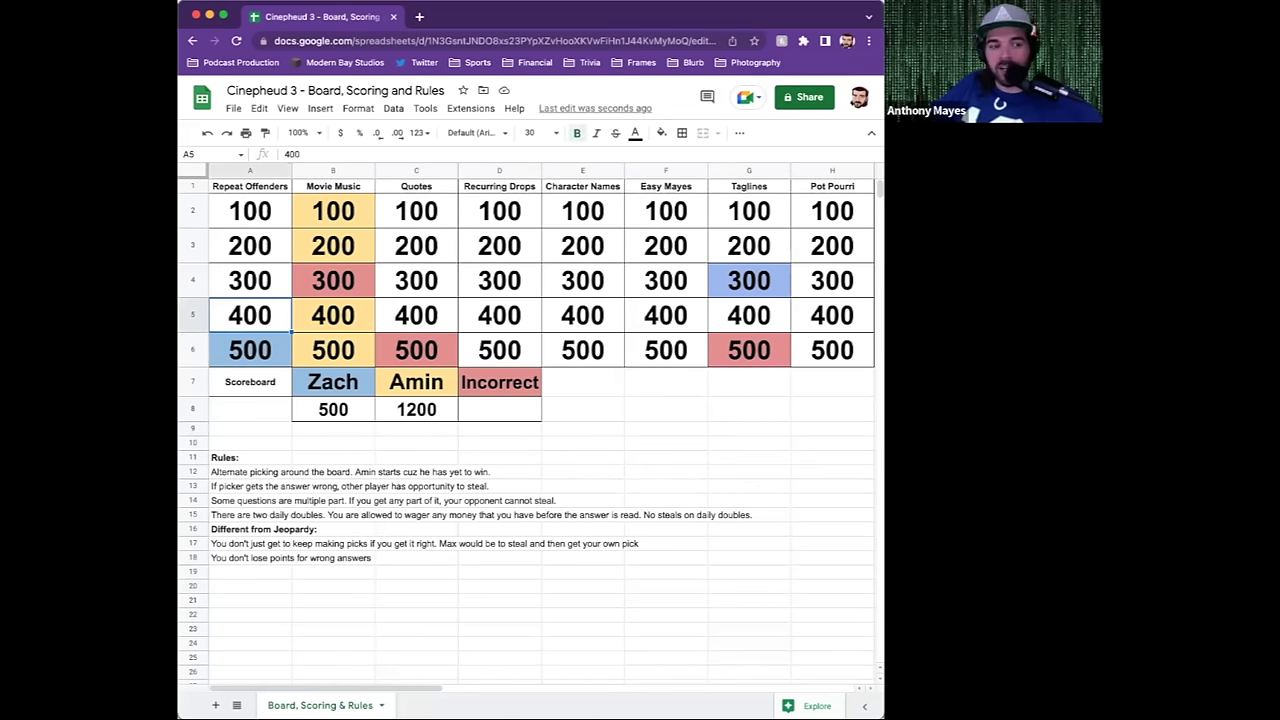
key(super+Tab)
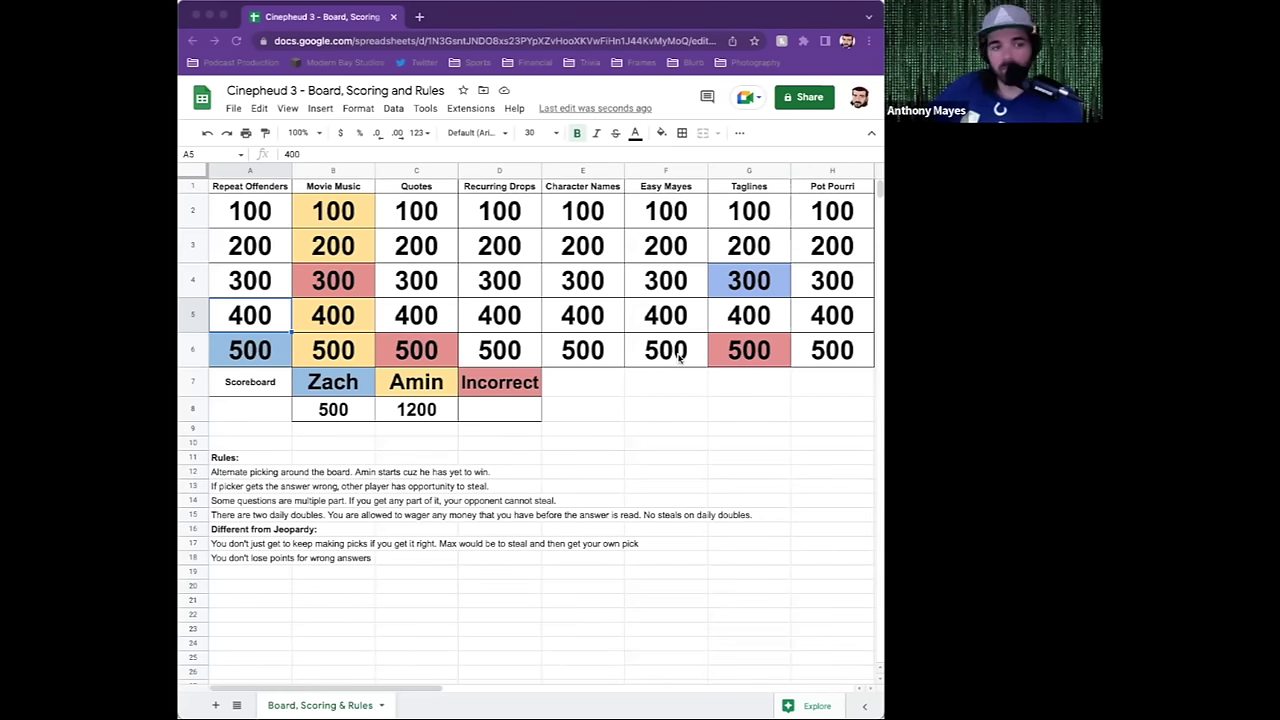
click(674, 136)
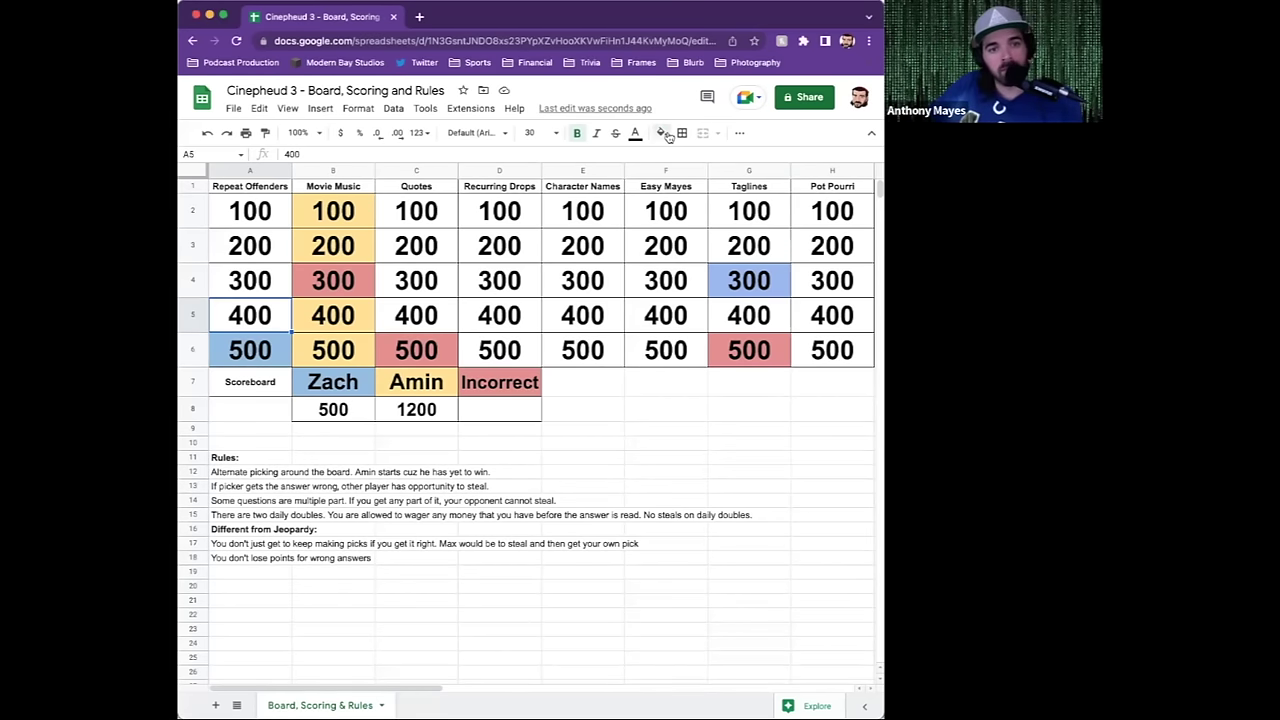
click(665, 135)
click(775, 294)
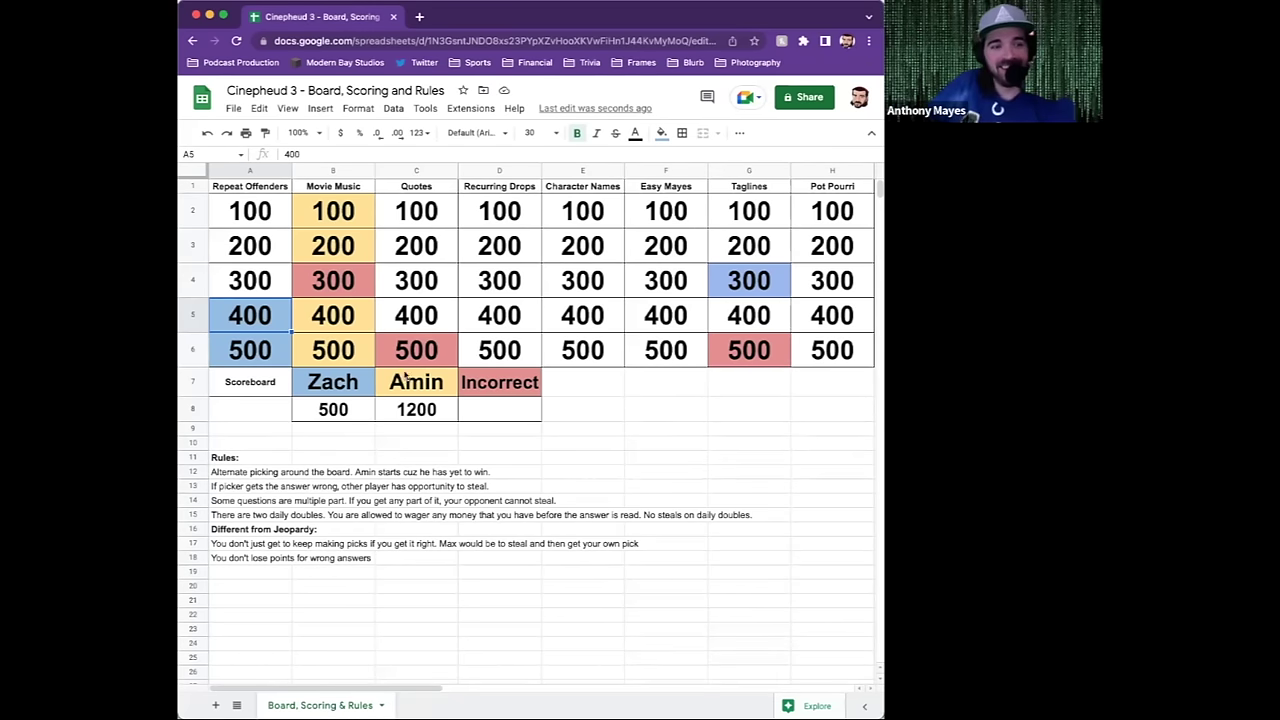
click(343, 418)
text(600)
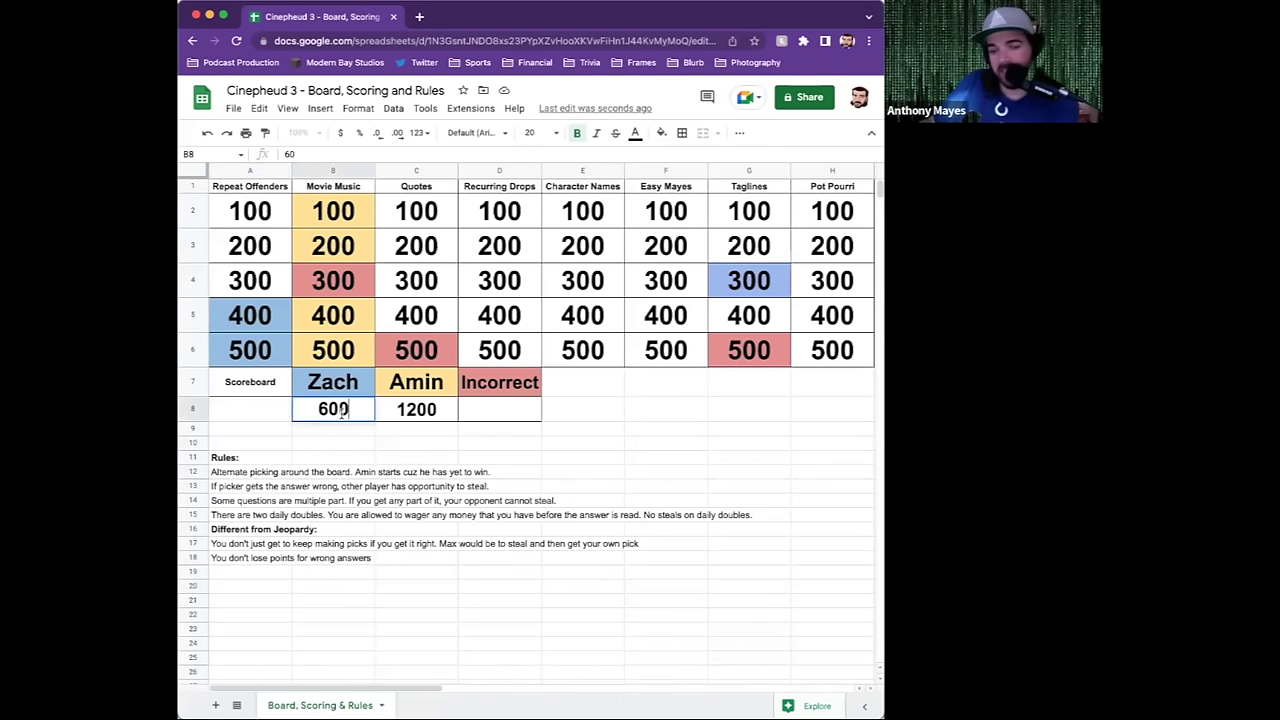
key(Return)
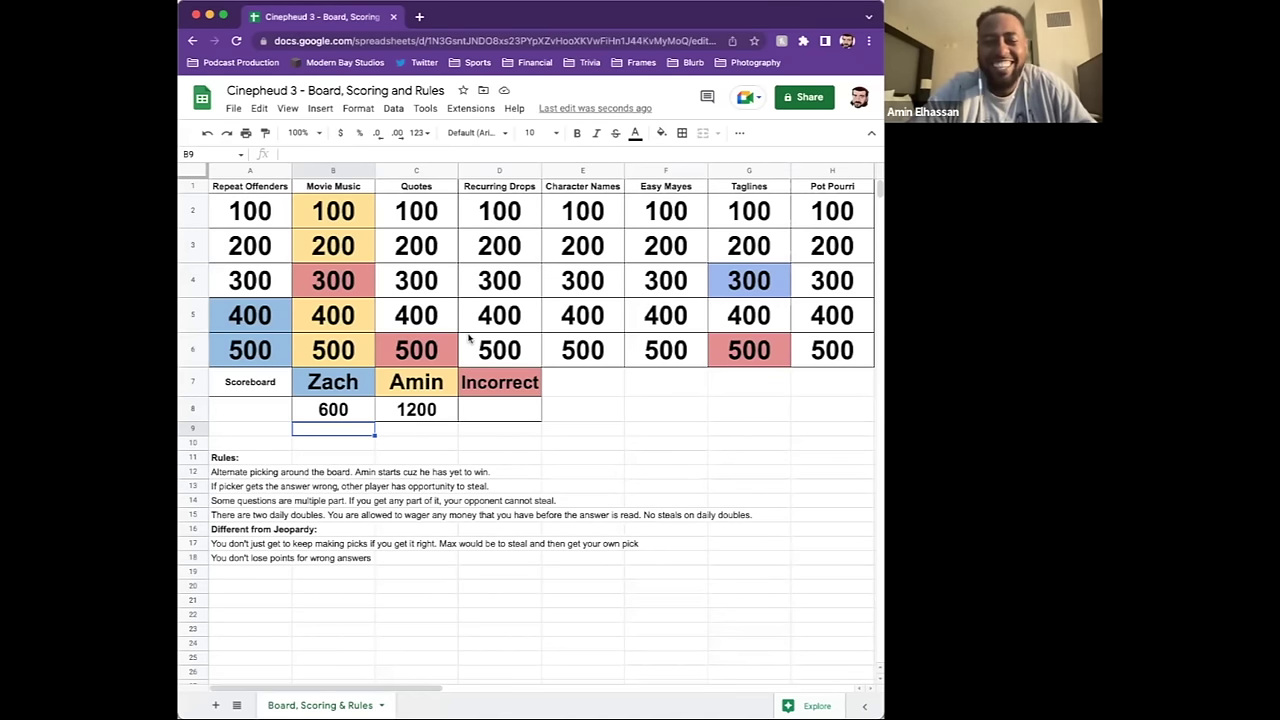
- Fill the Easy Mayes 100 cell with light yellow and set the yellow player's score in C8 to 1300
click(676, 210)
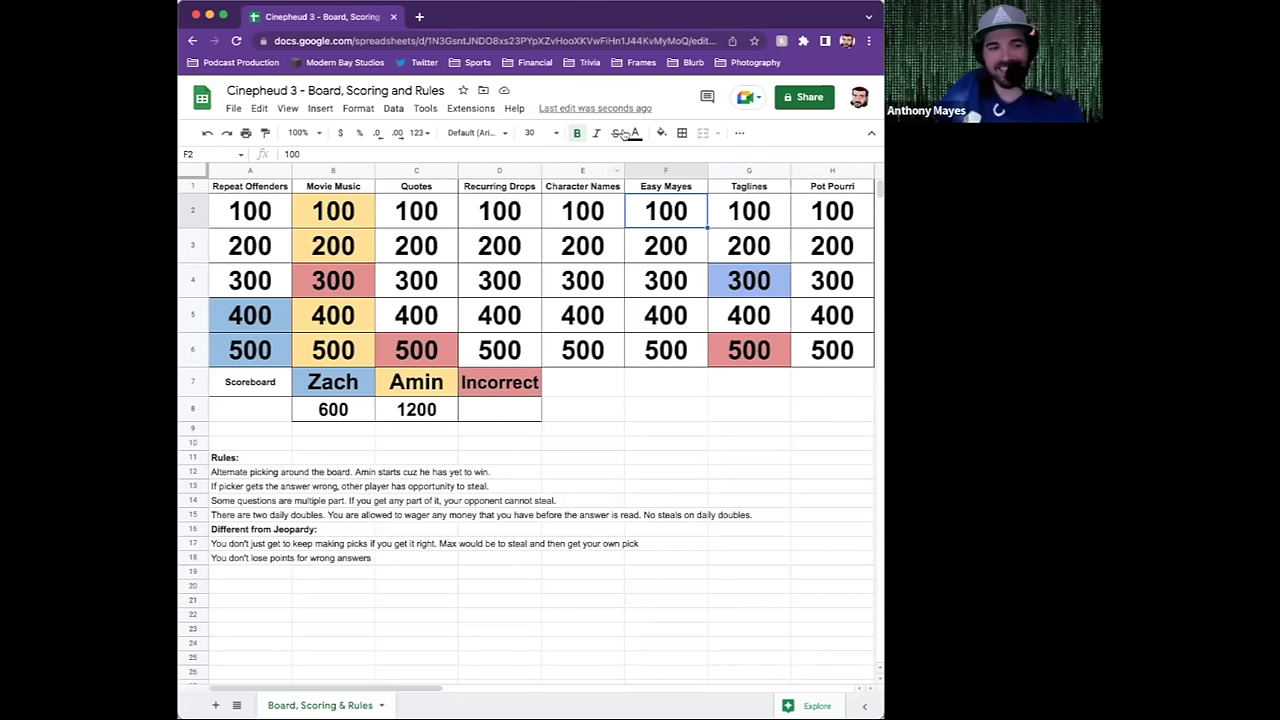
click(661, 132)
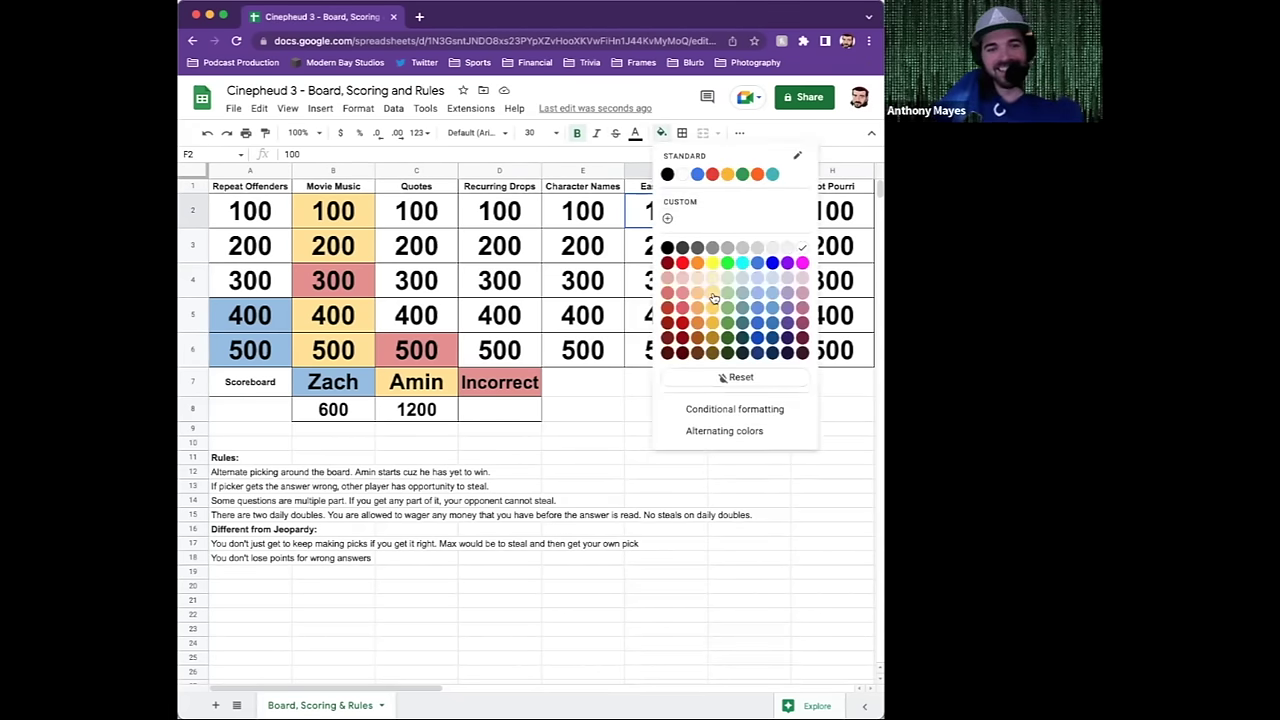
click(713, 293)
click(427, 409)
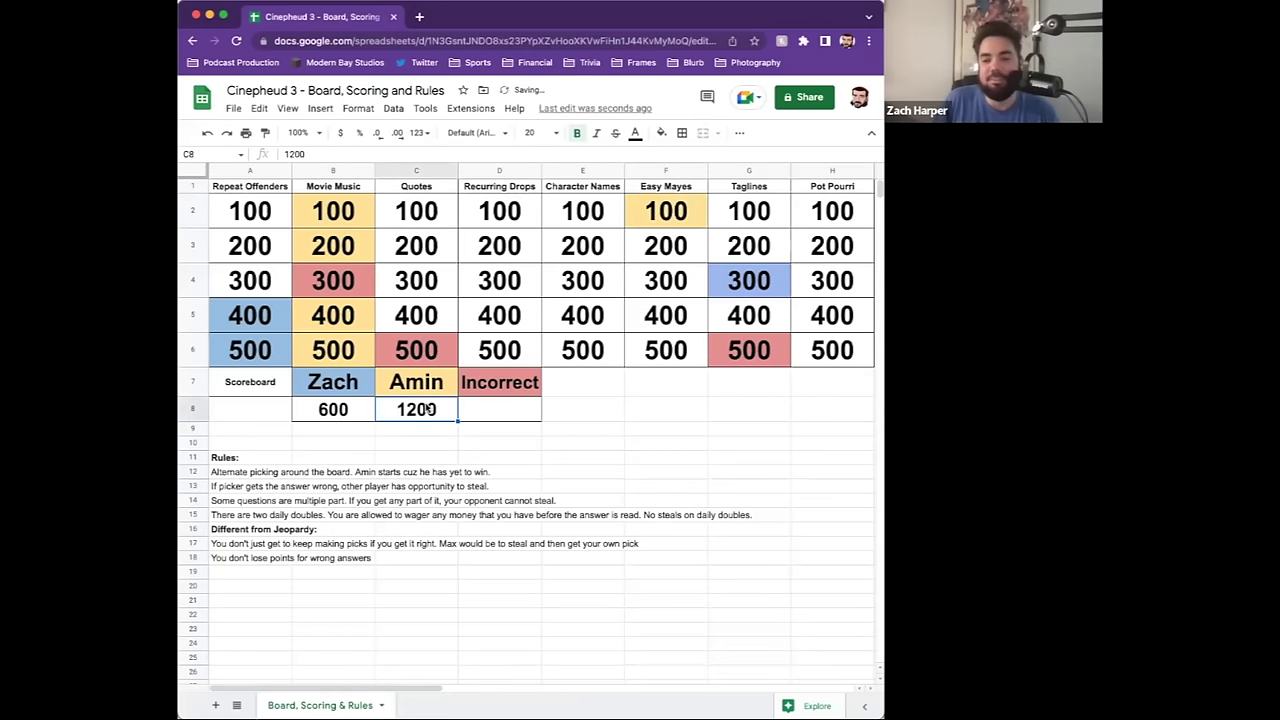
text(1300)
key(Return)
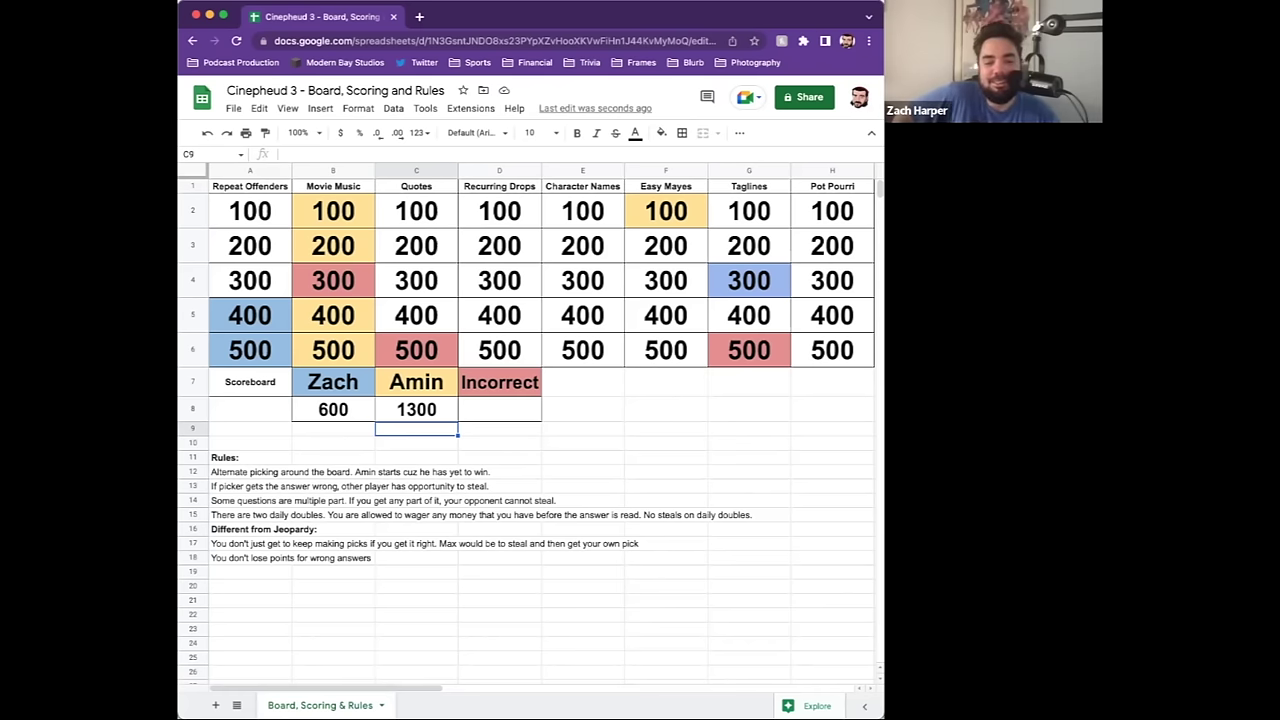
- Fill the Pot Pourri 500 cell with light blue and set the blue player's score in B8 to 700
click(835, 358)
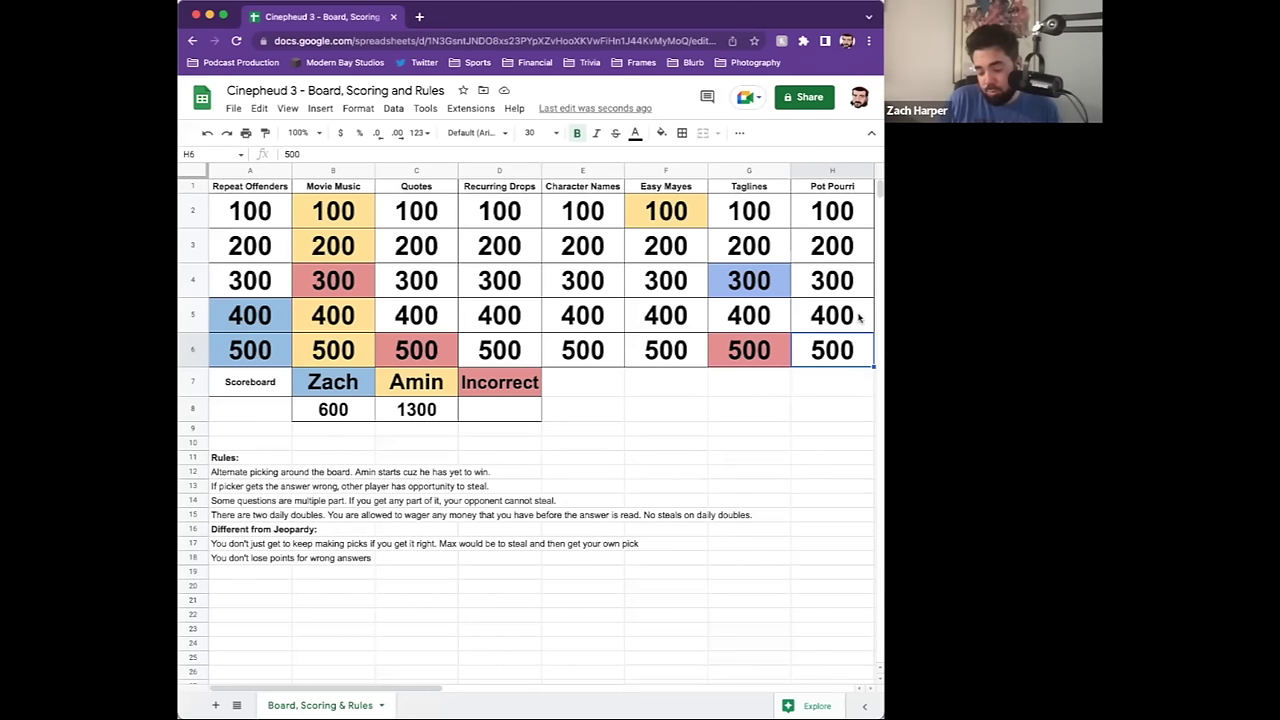
key(super+Tab)
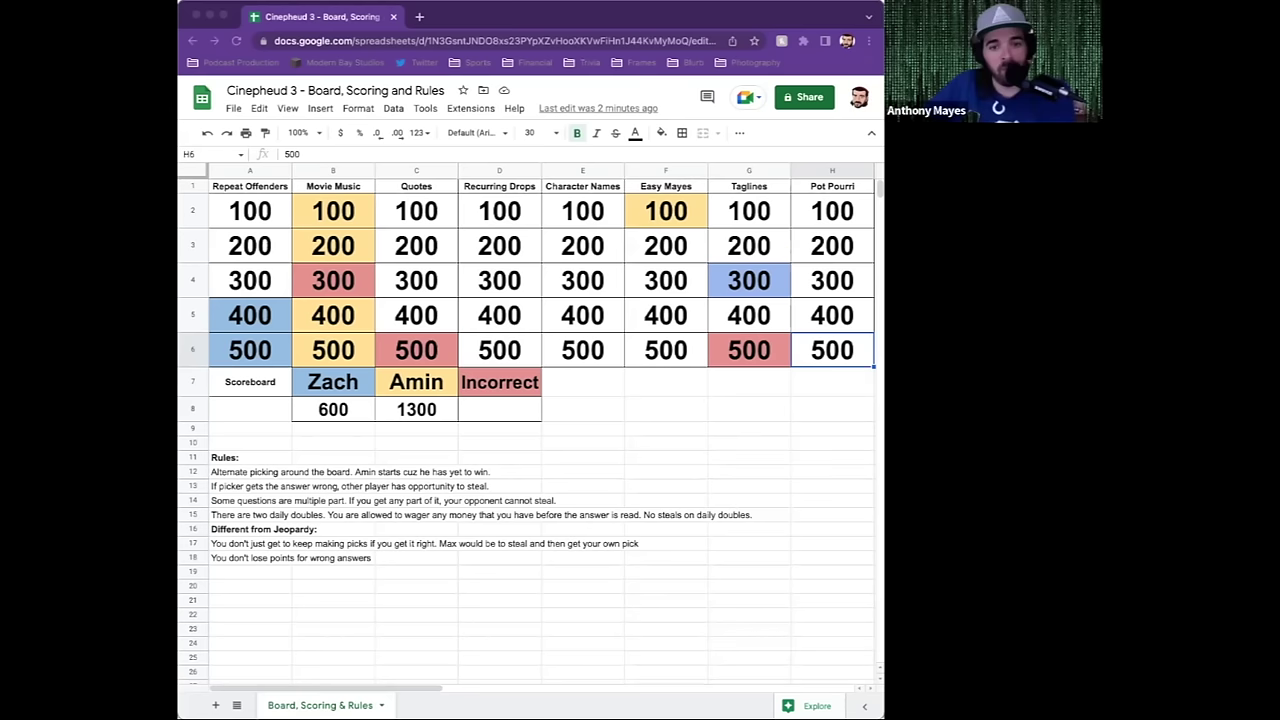
click(660, 137)
click(660, 137)
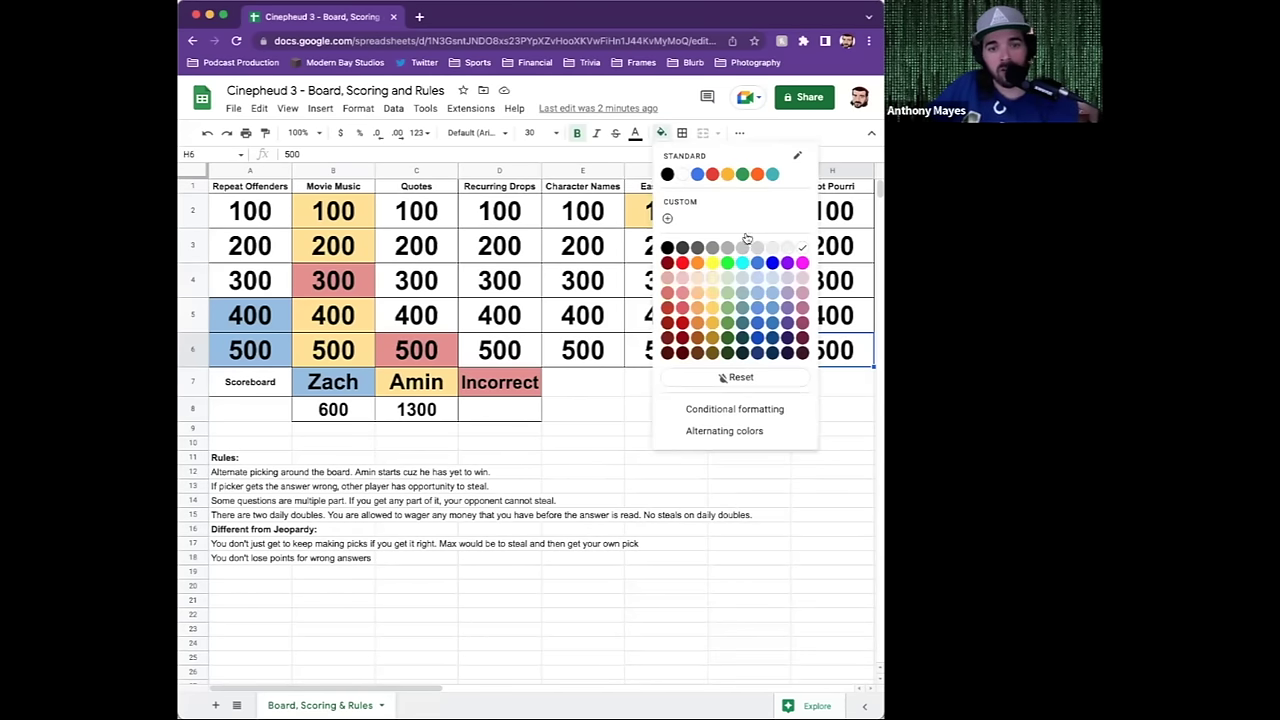
click(773, 293)
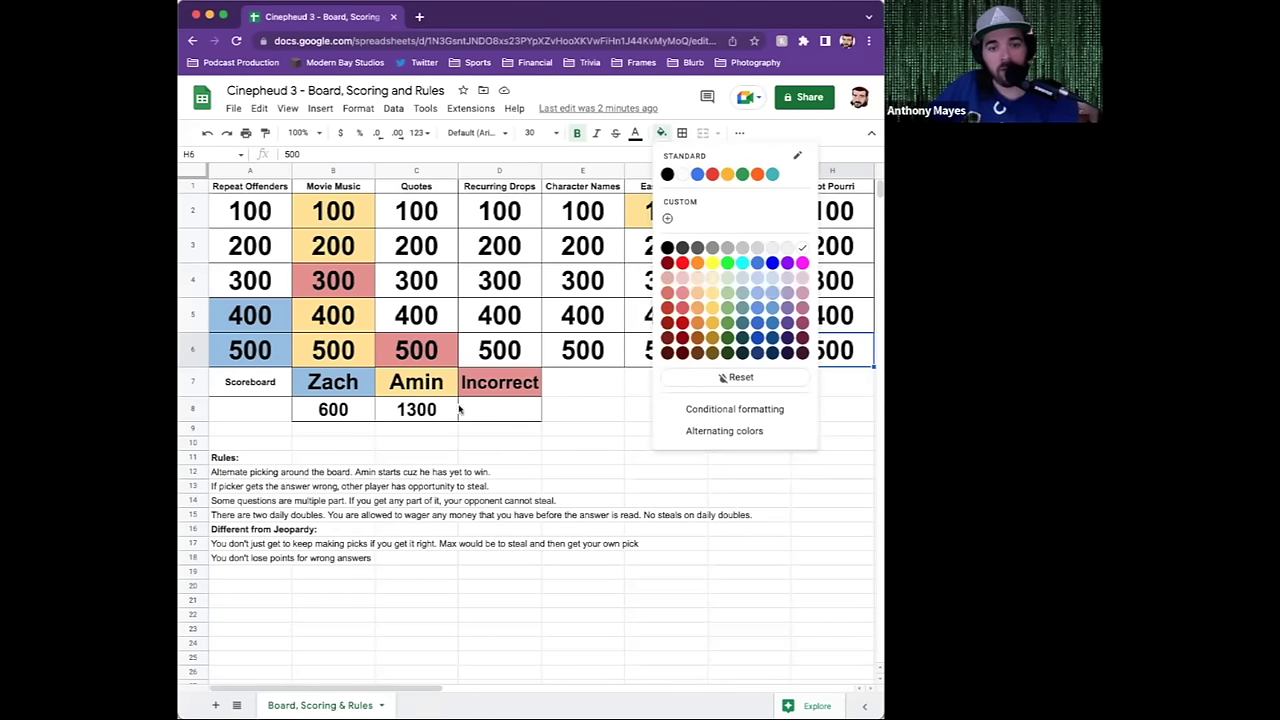
click(360, 410)
text(700)
key(Return)
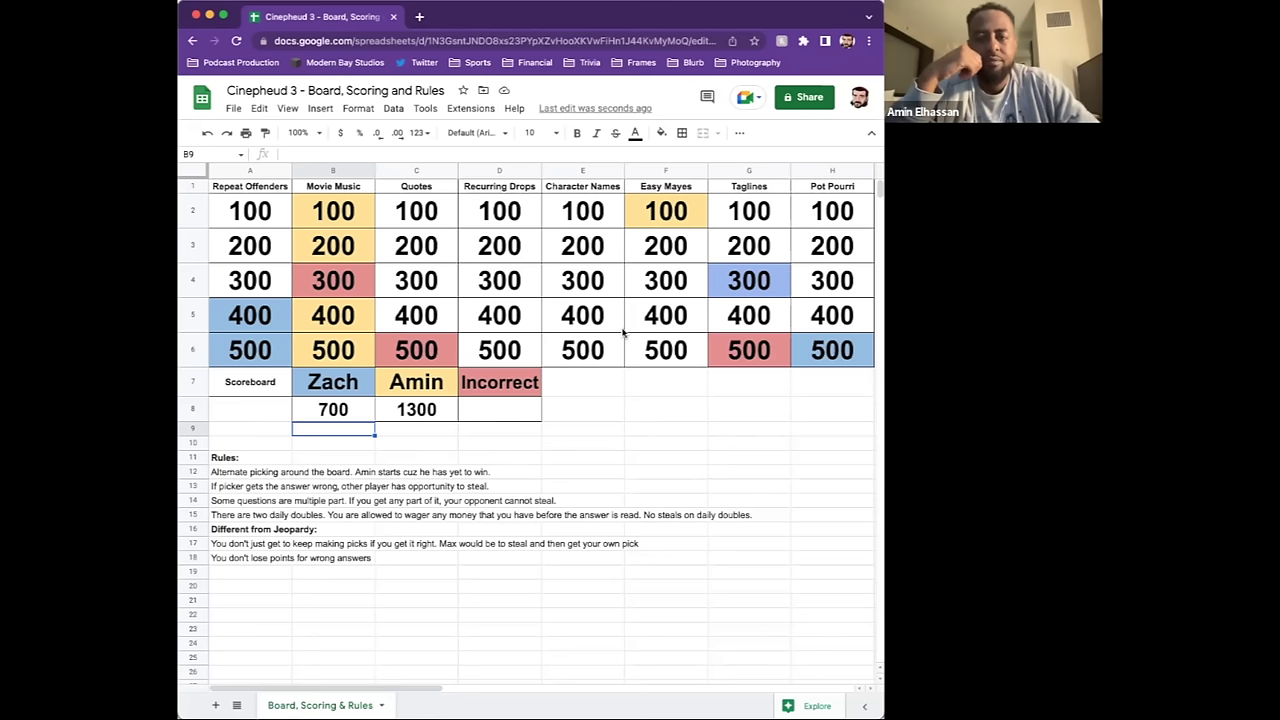
- Fill the Recurring Drops 100 cell with light blue and set the blue player's score in B8 to 800
click(505, 212)
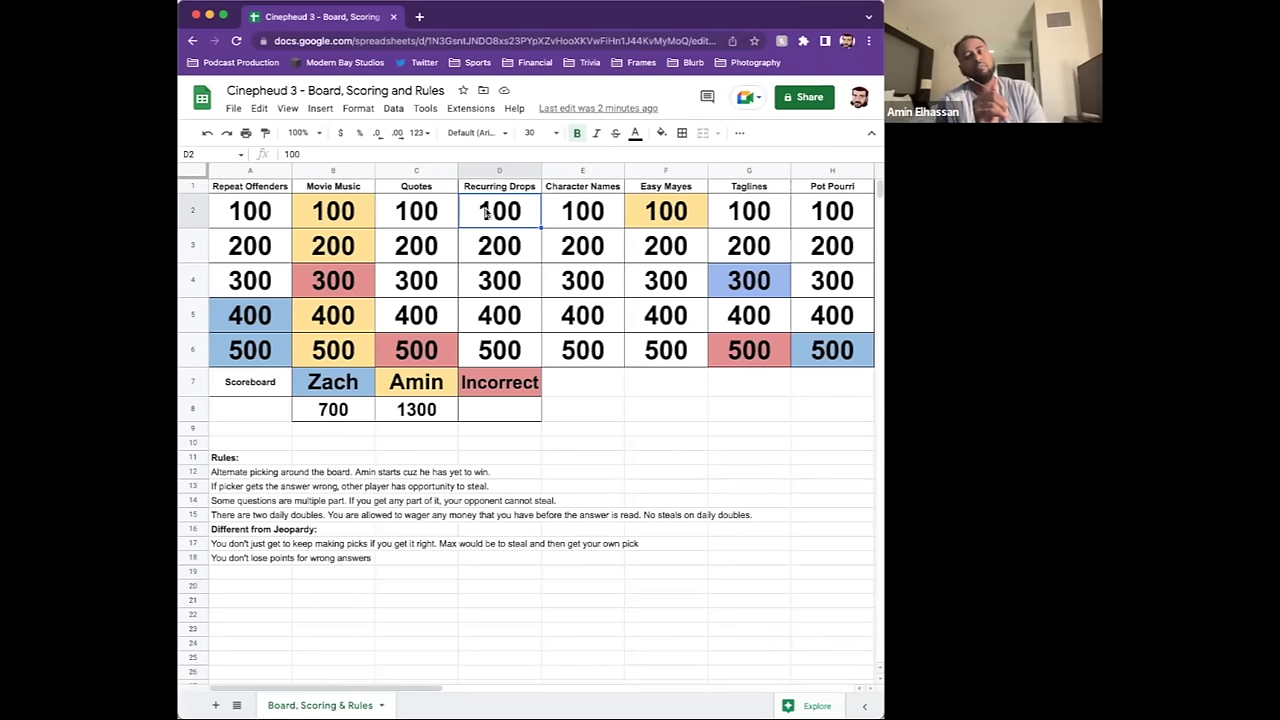
click(661, 133)
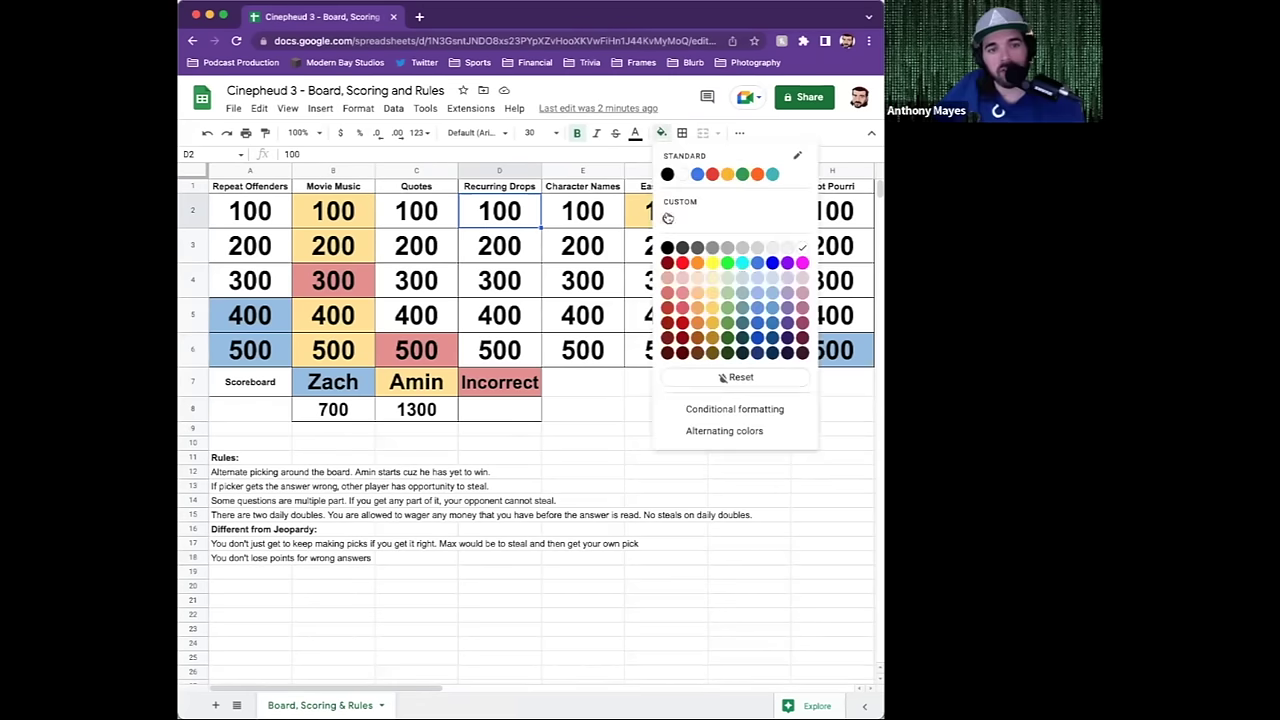
click(762, 292)
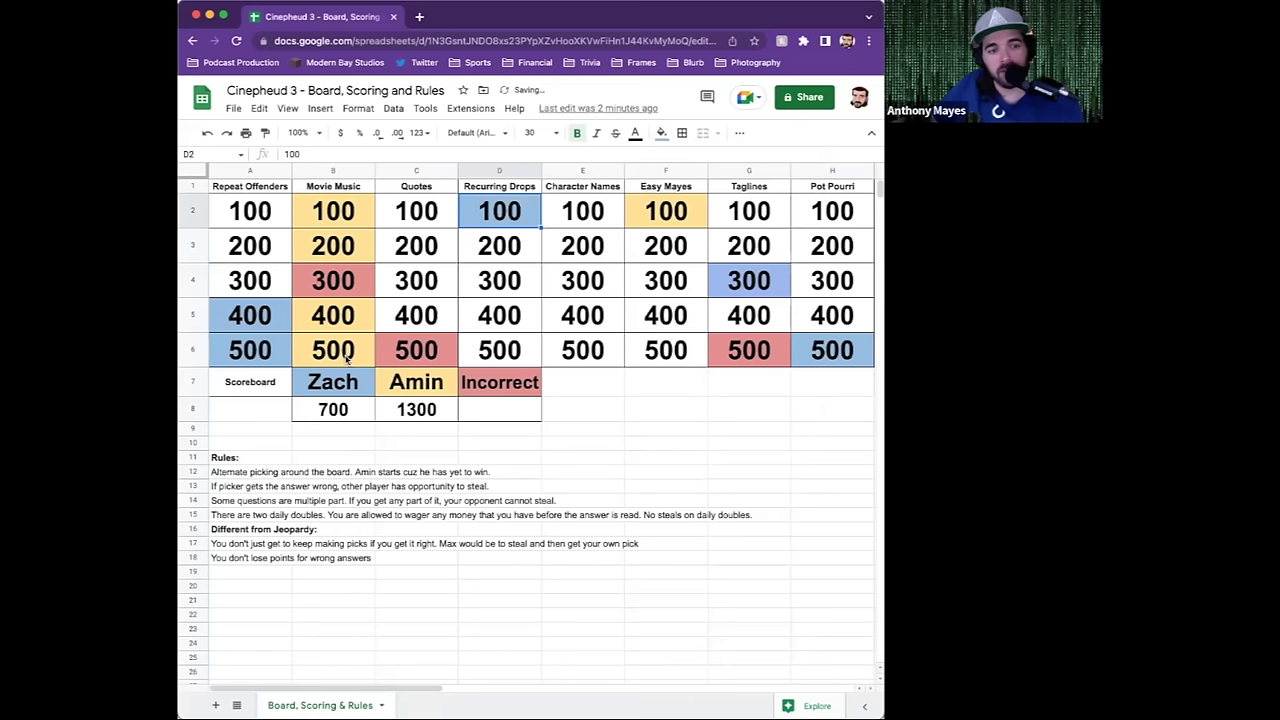
click(345, 415)
text(800)
key(Return)
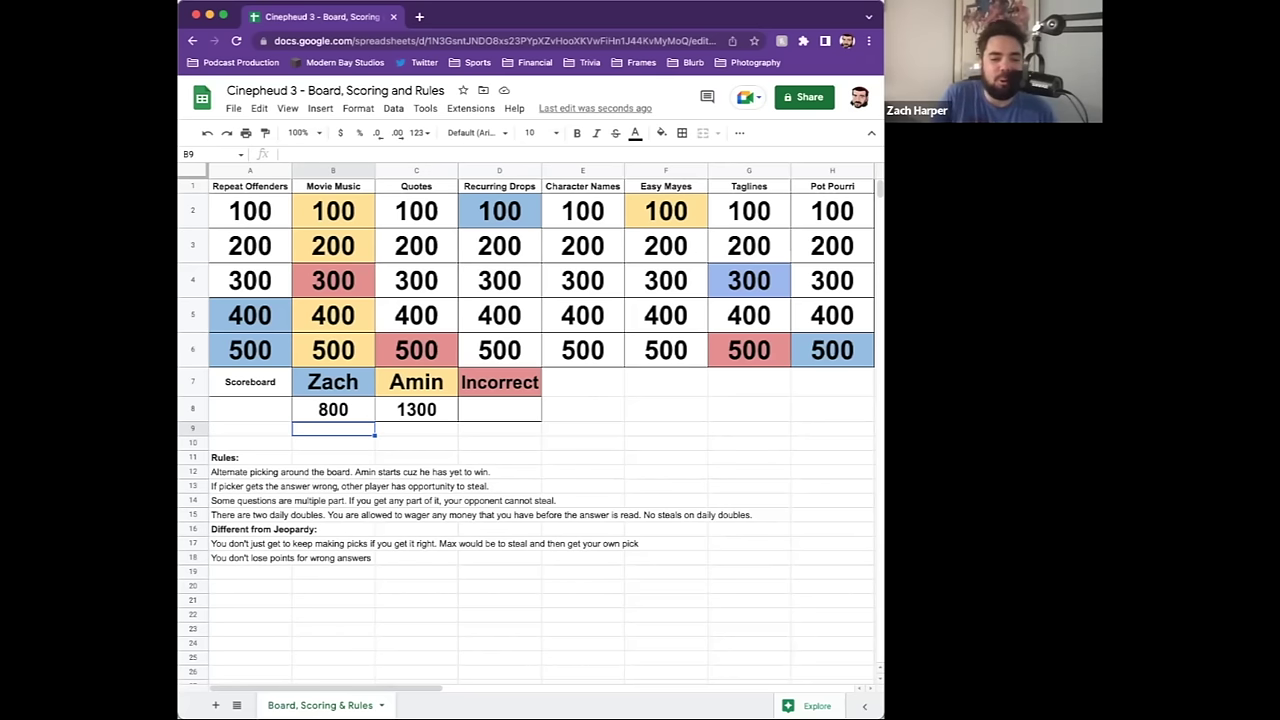
- Mark the Taglines 400 cell as incorrect by filling it with light red
click(749, 315)
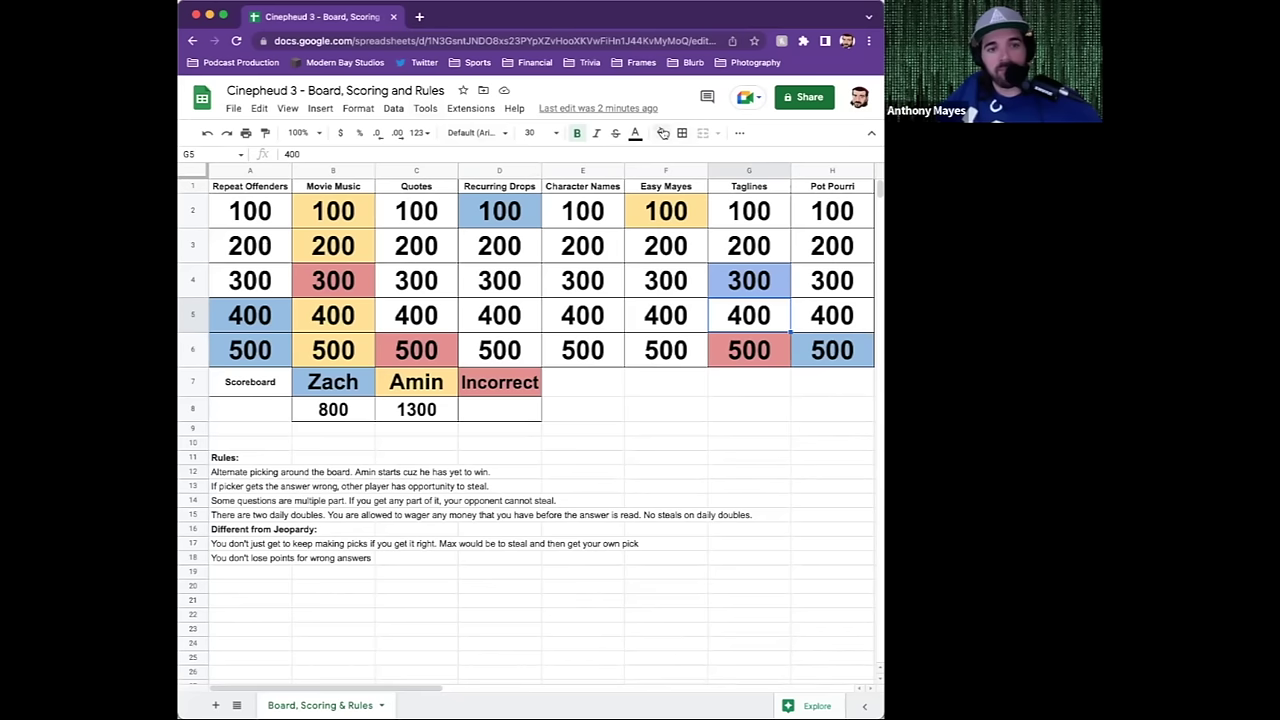
click(661, 133)
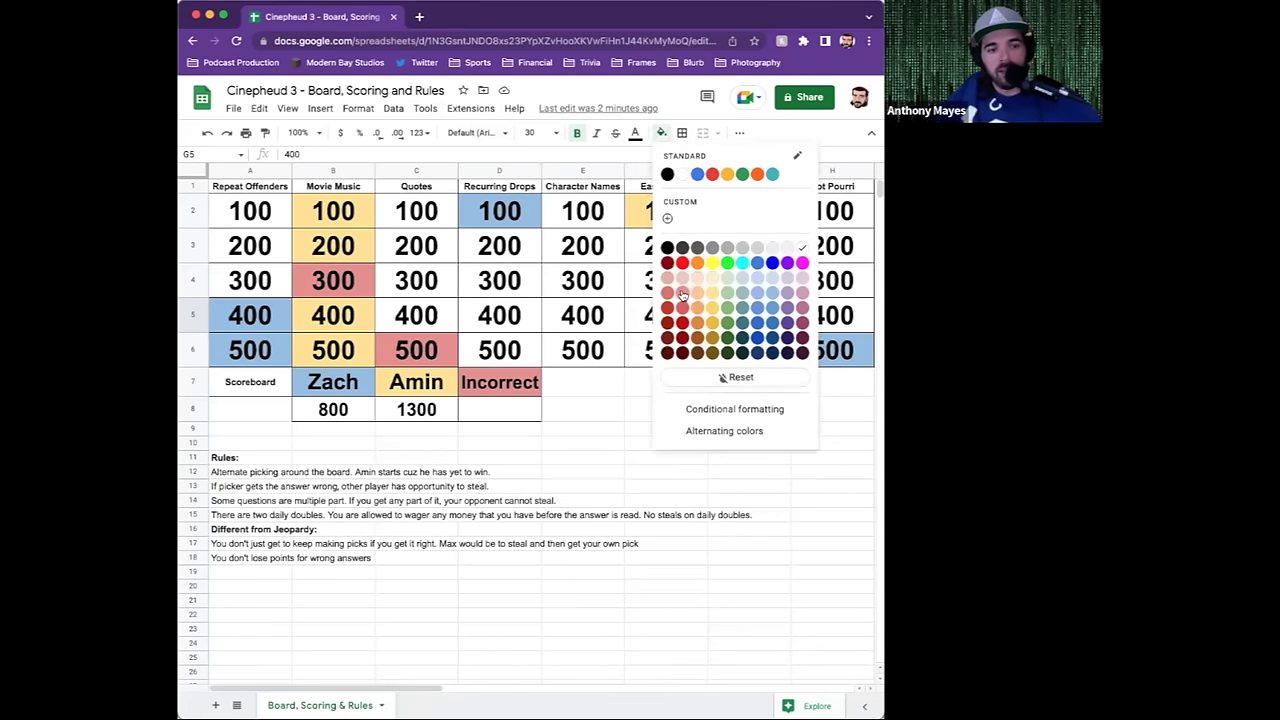
click(678, 293)
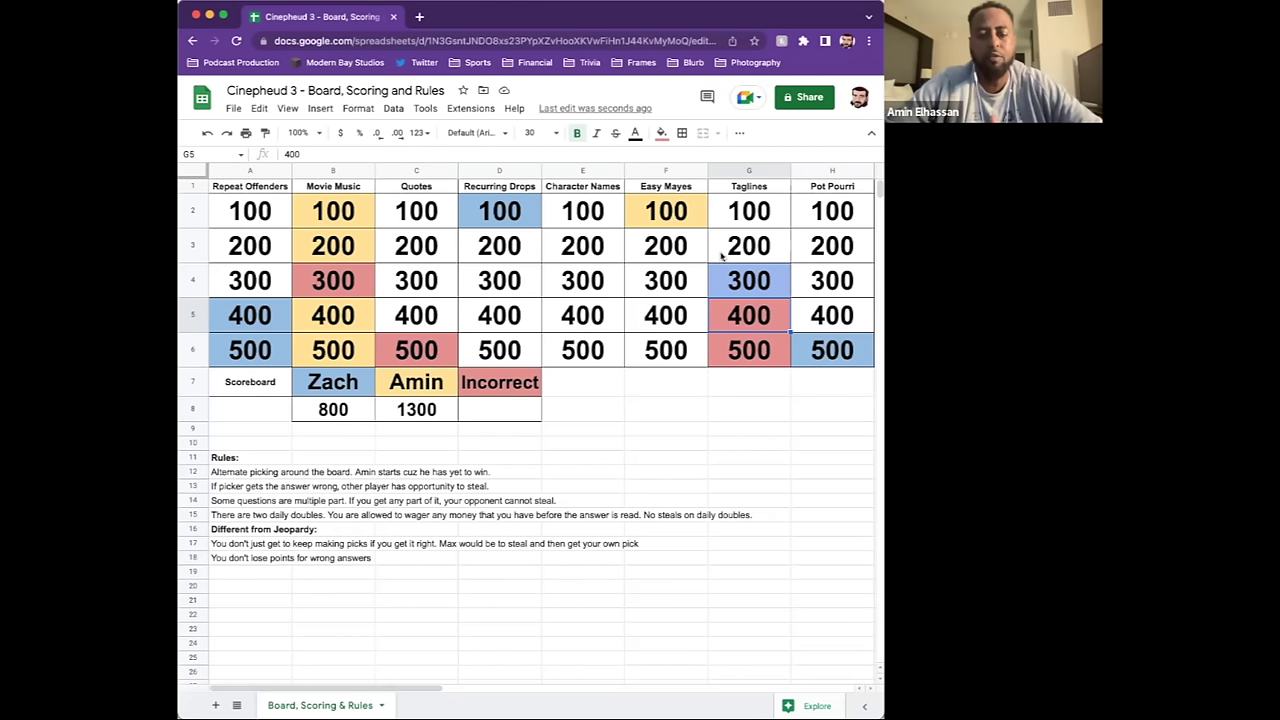
- Fill the Easy Mayes 200 cell with light yellow and set the yellow player's score in C8 to 2600
click(686, 251)
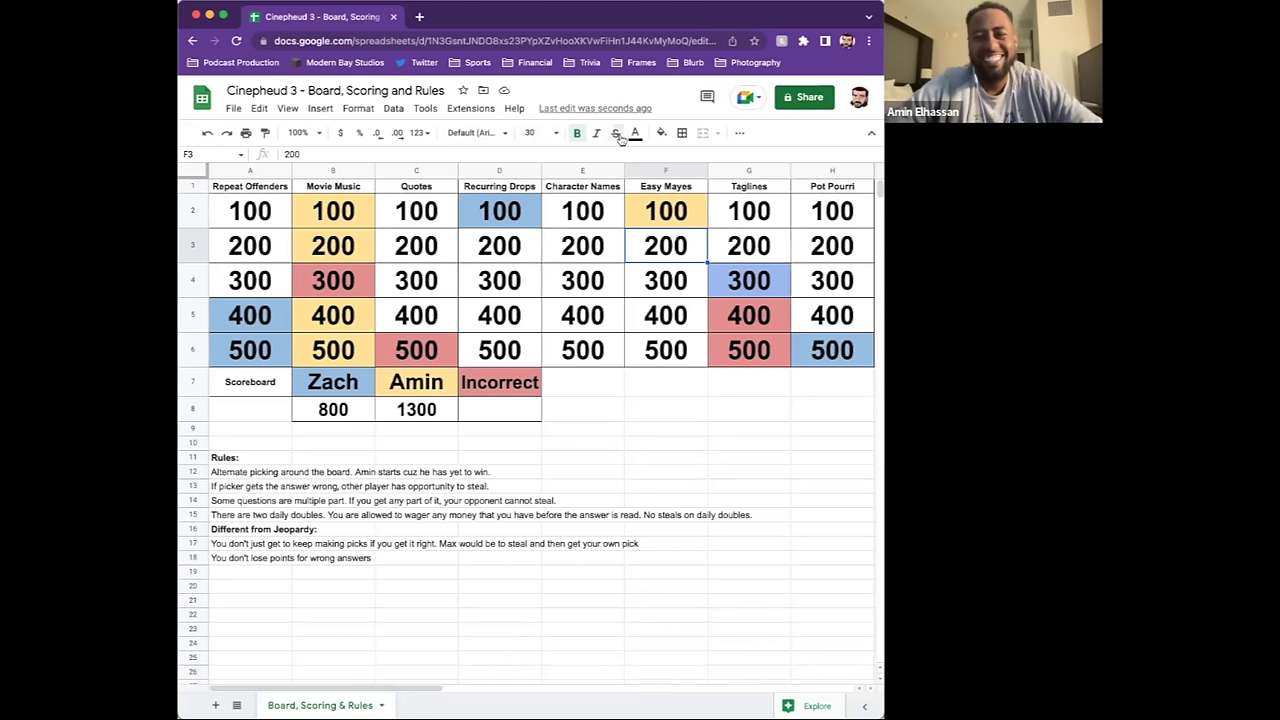
click(661, 133)
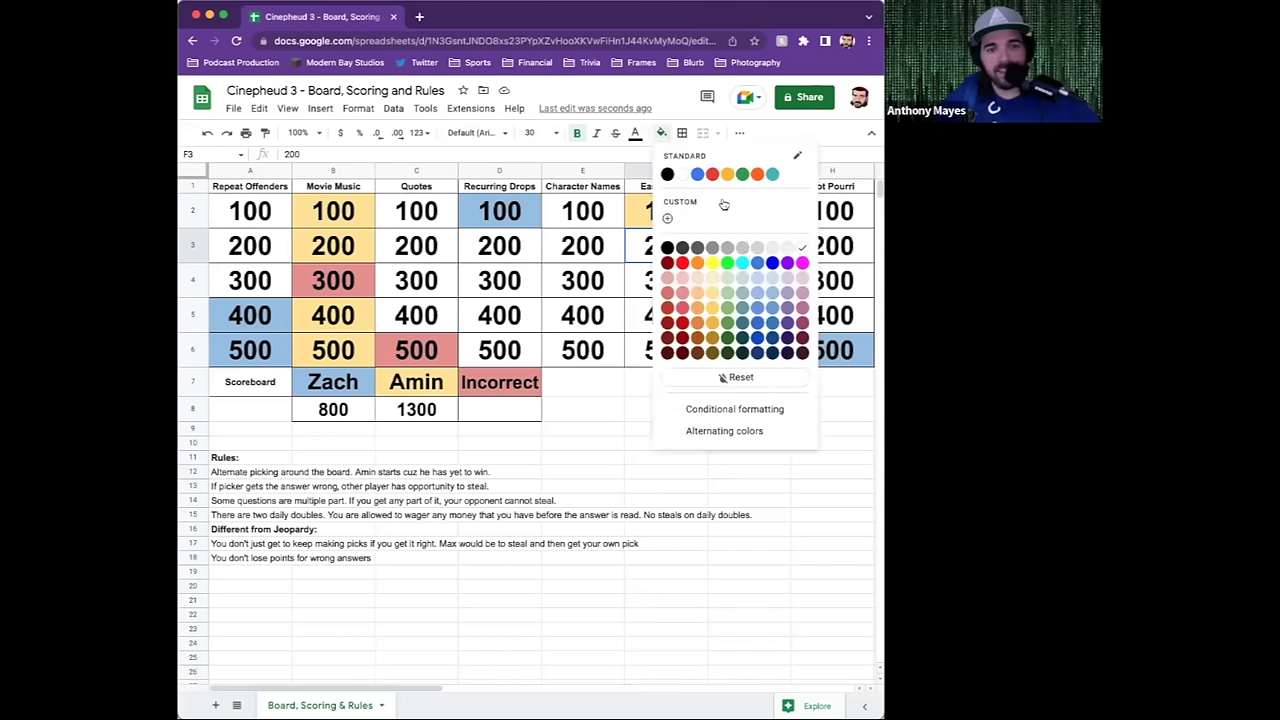
click(712, 293)
click(416, 412)
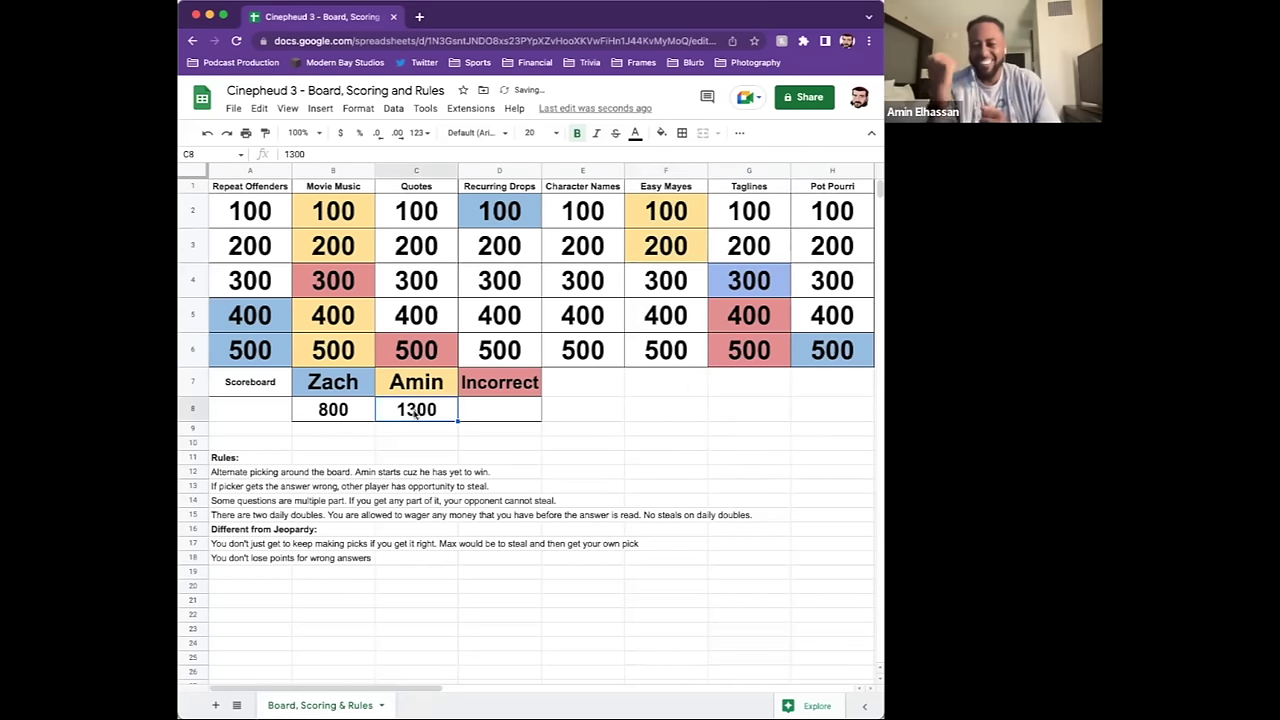
text(2600)
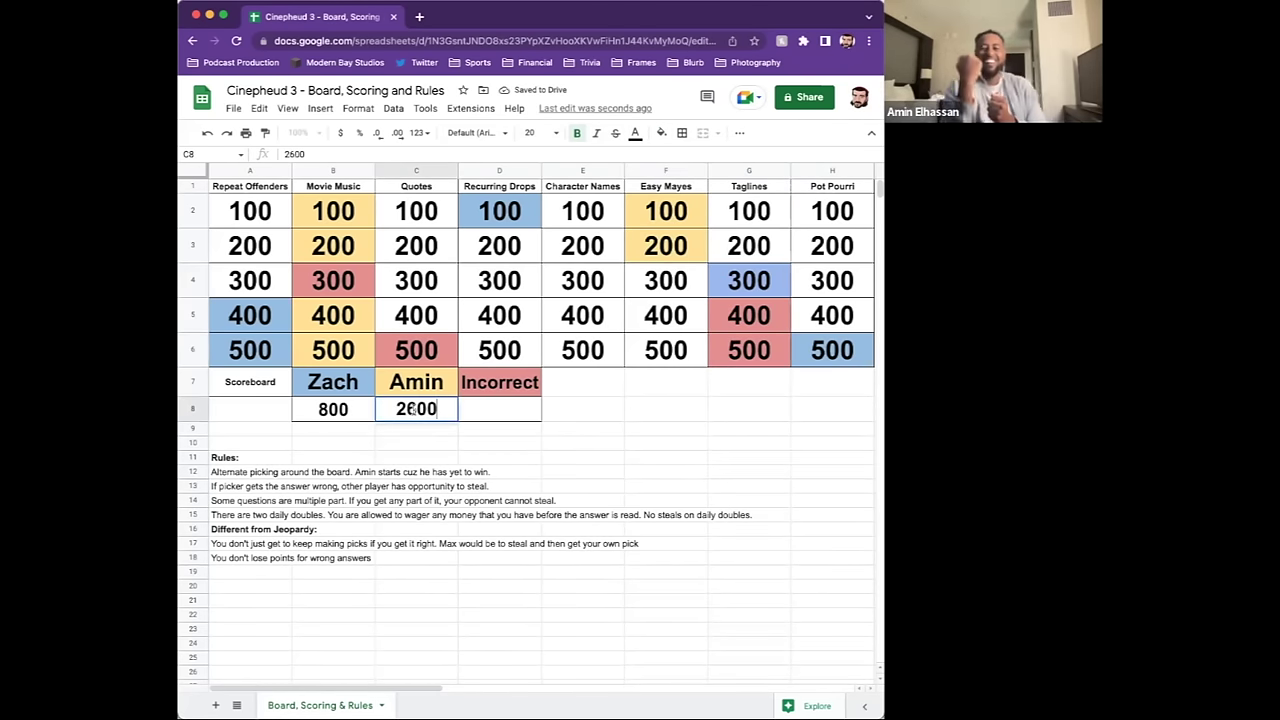
key(Return)
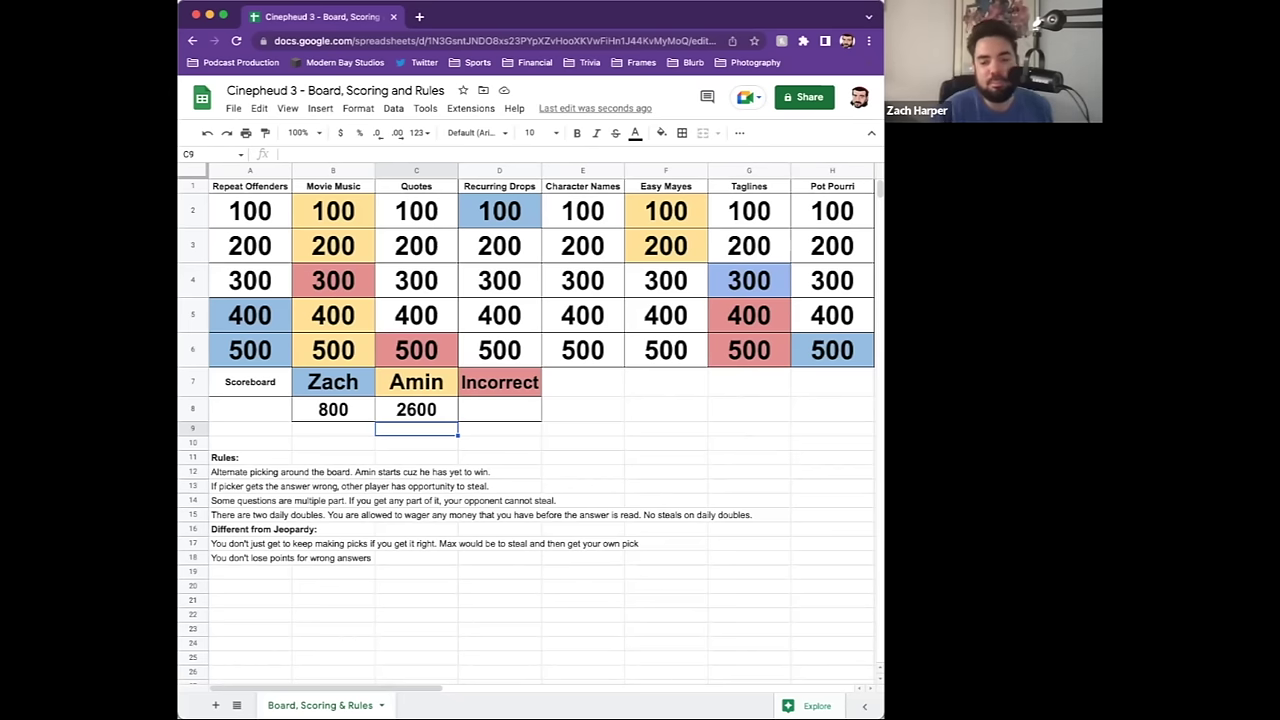
- Set the yellow player's score in C8 to 2800 and fill the Easy Mayes 400 cell with light yellow
click(666, 315)
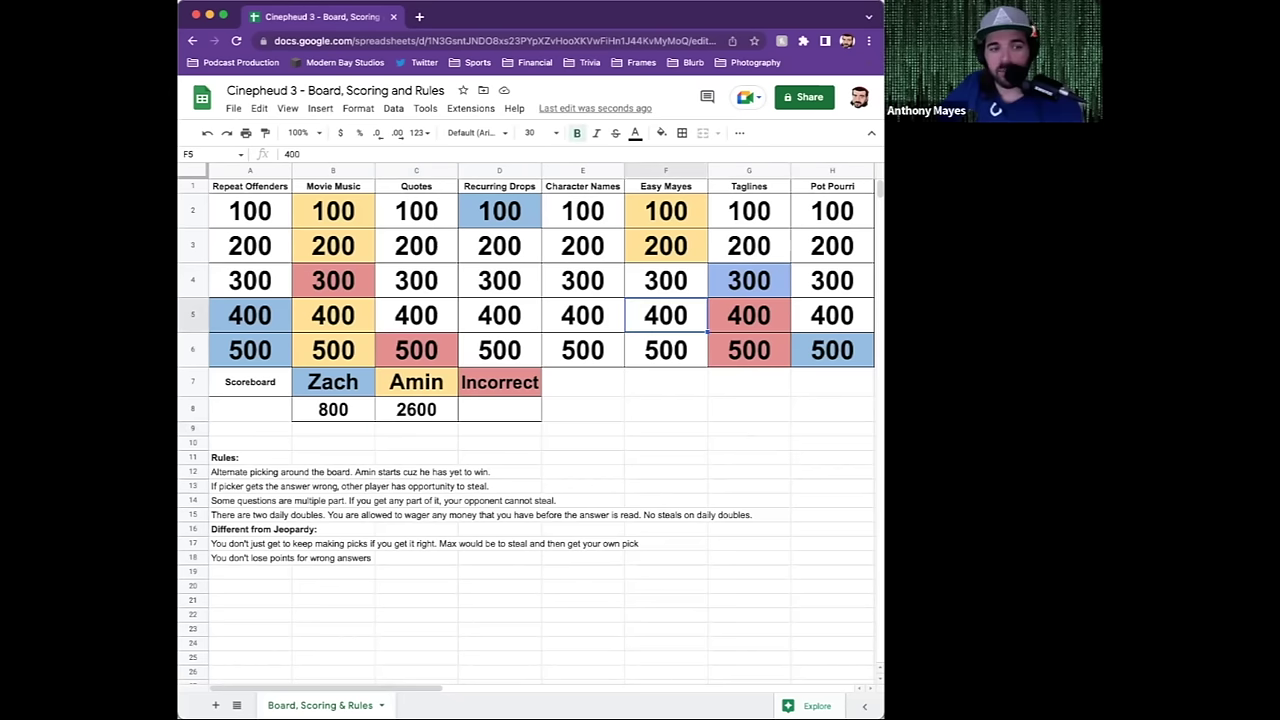
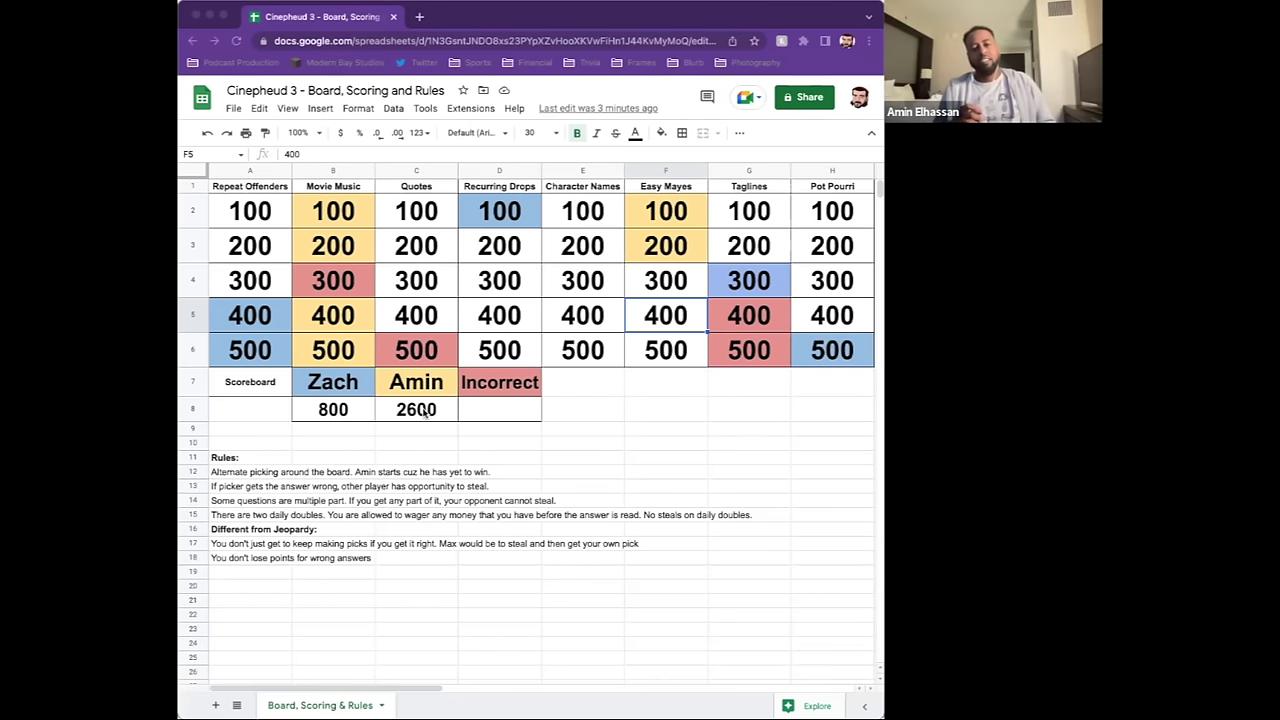
click(425, 413)
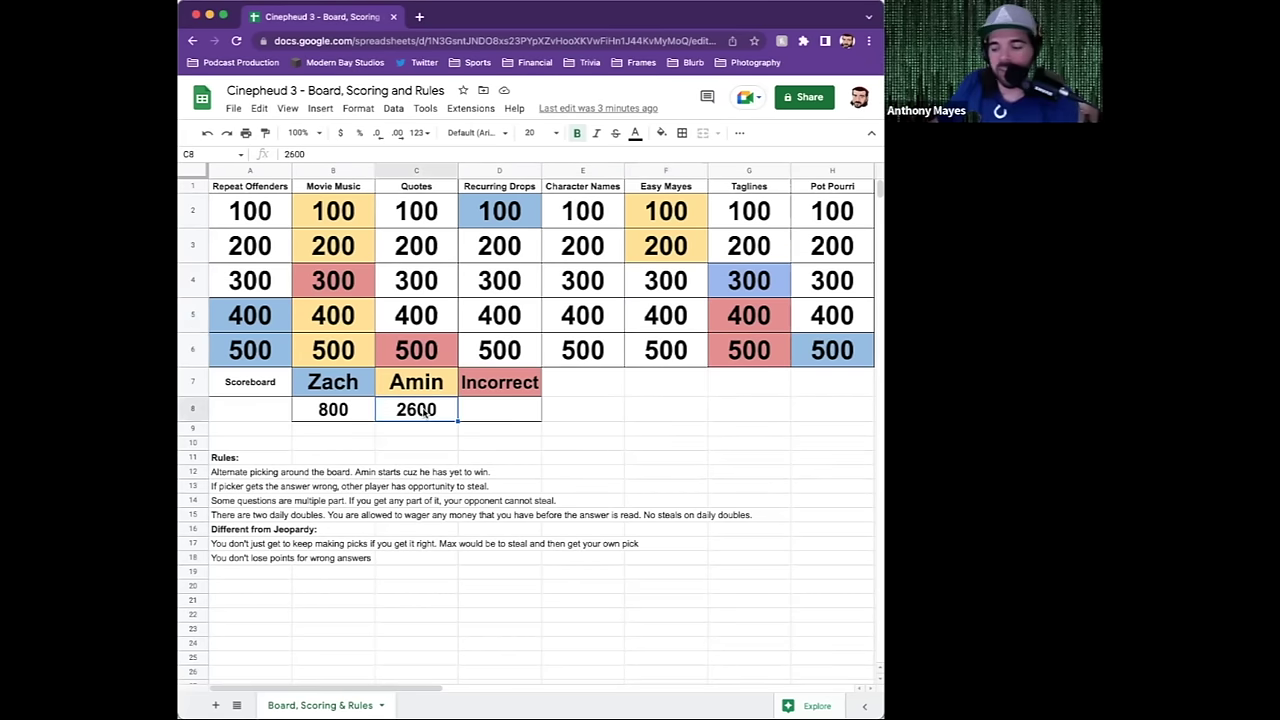
text(2800)
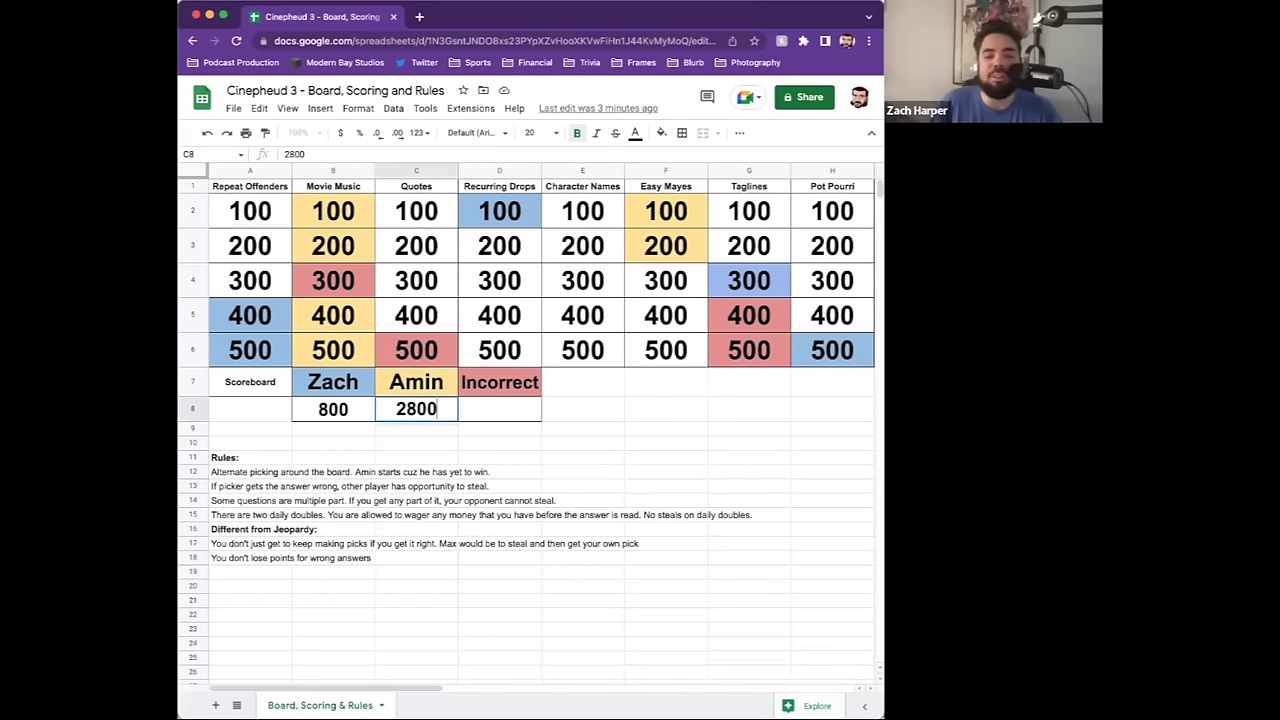
key(Left)
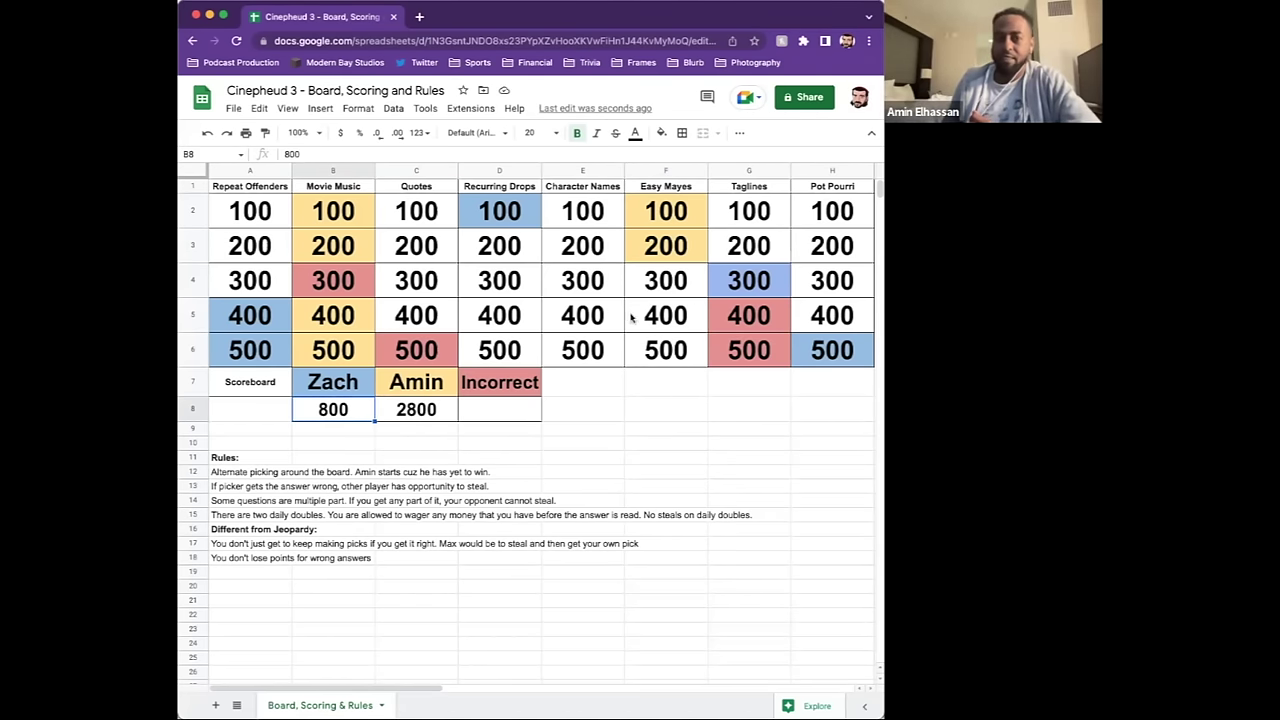
click(666, 315)
click(663, 133)
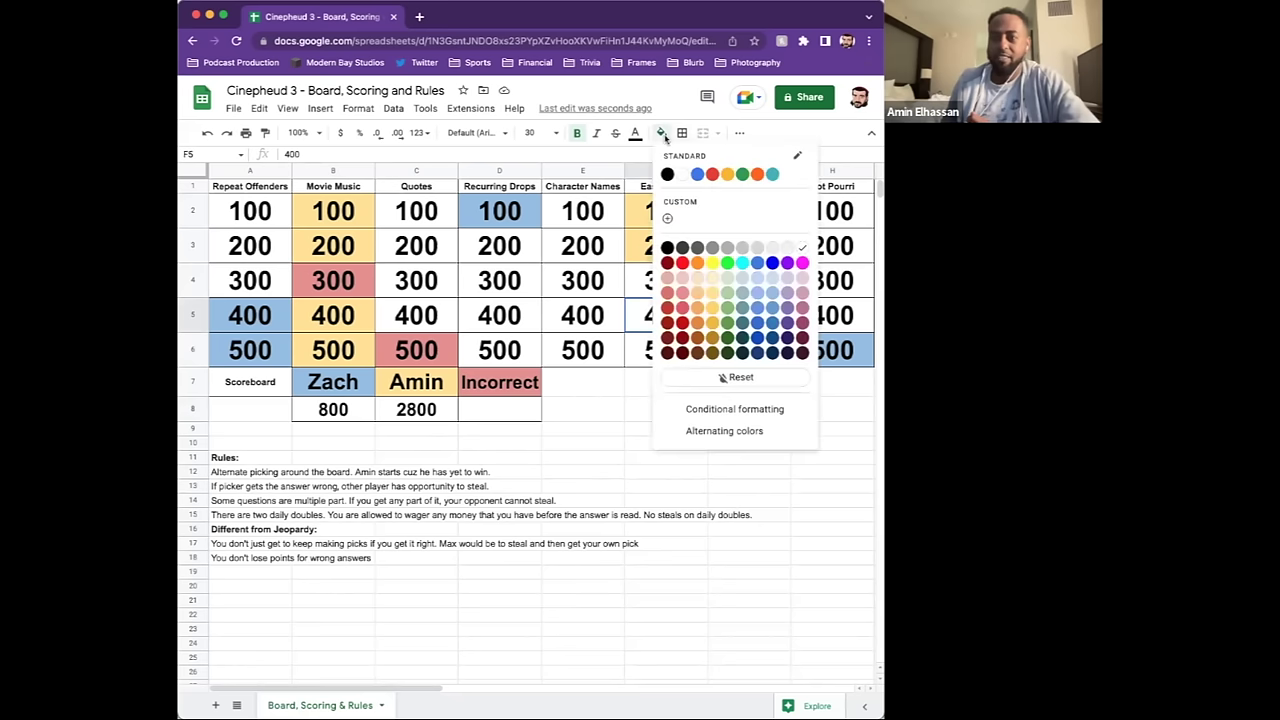
click(712, 298)
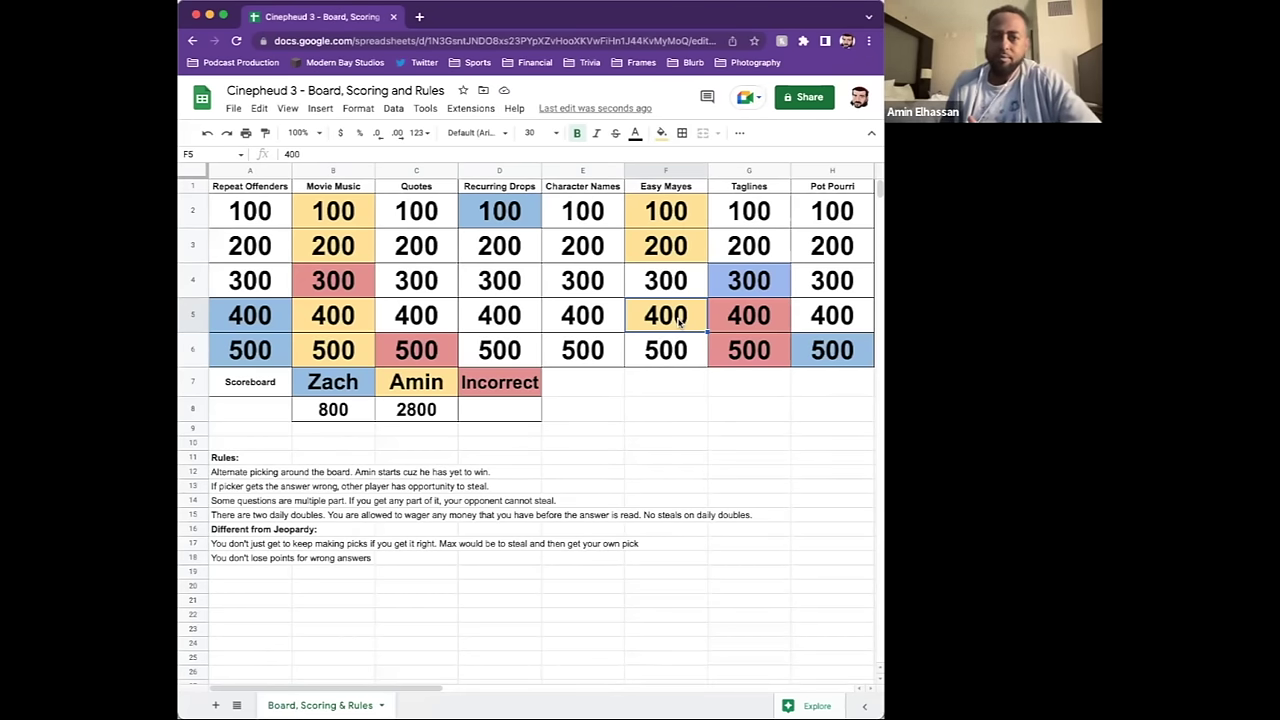
- Mark the Quotes 100 cell as incorrect by filling it with light red
click(392, 203)
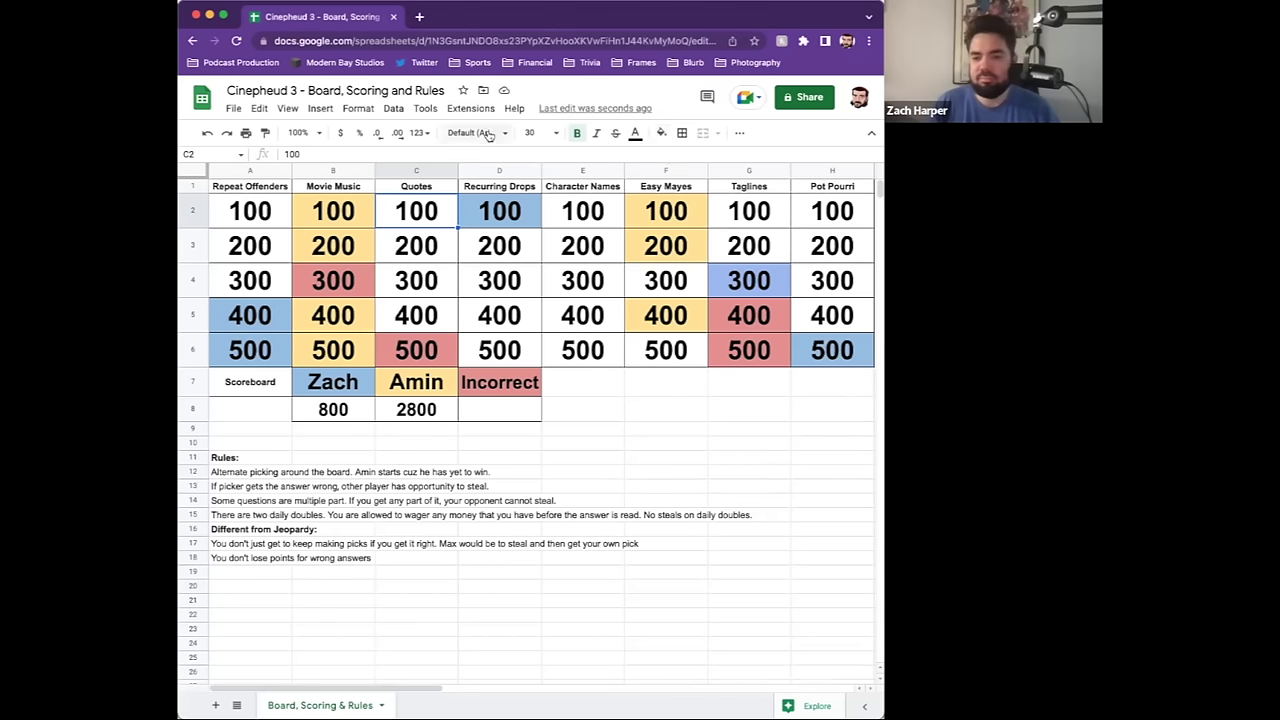
click(660, 134)
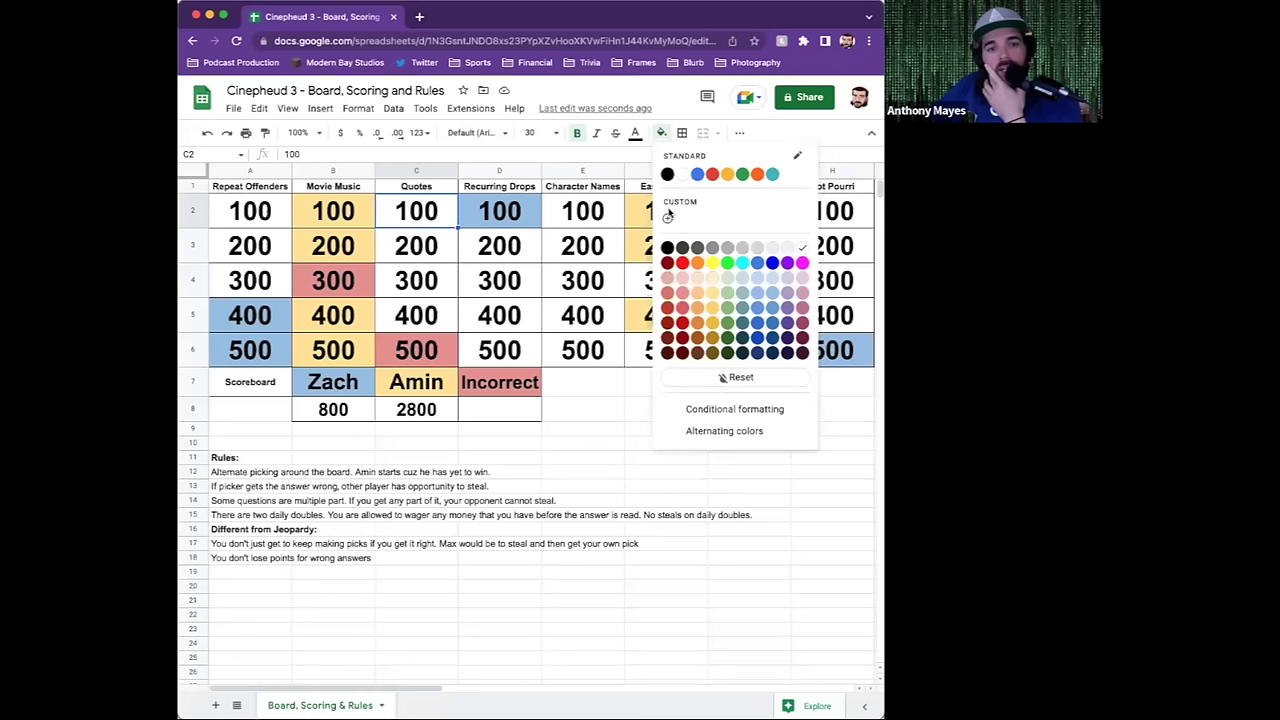
click(681, 294)
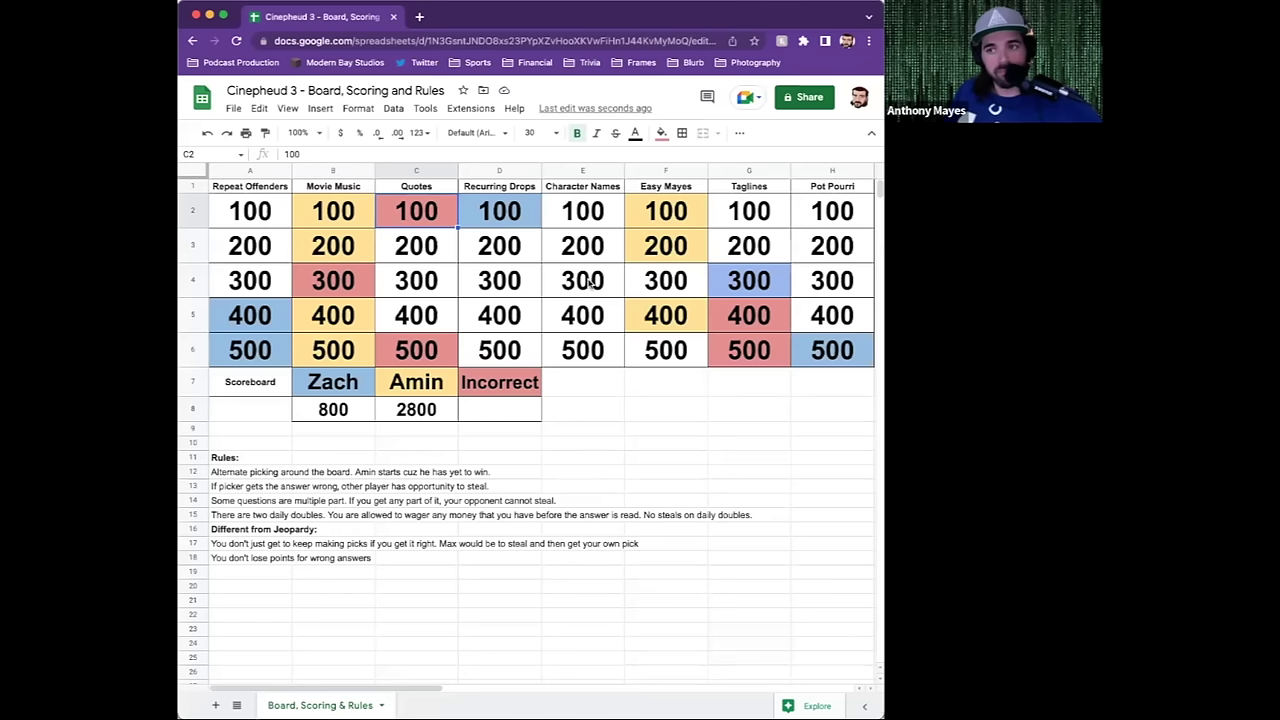
- Fill the Pot Pourri 400 cell with light yellow and set the yellow player's score in C8 to 3200
click(838, 316)
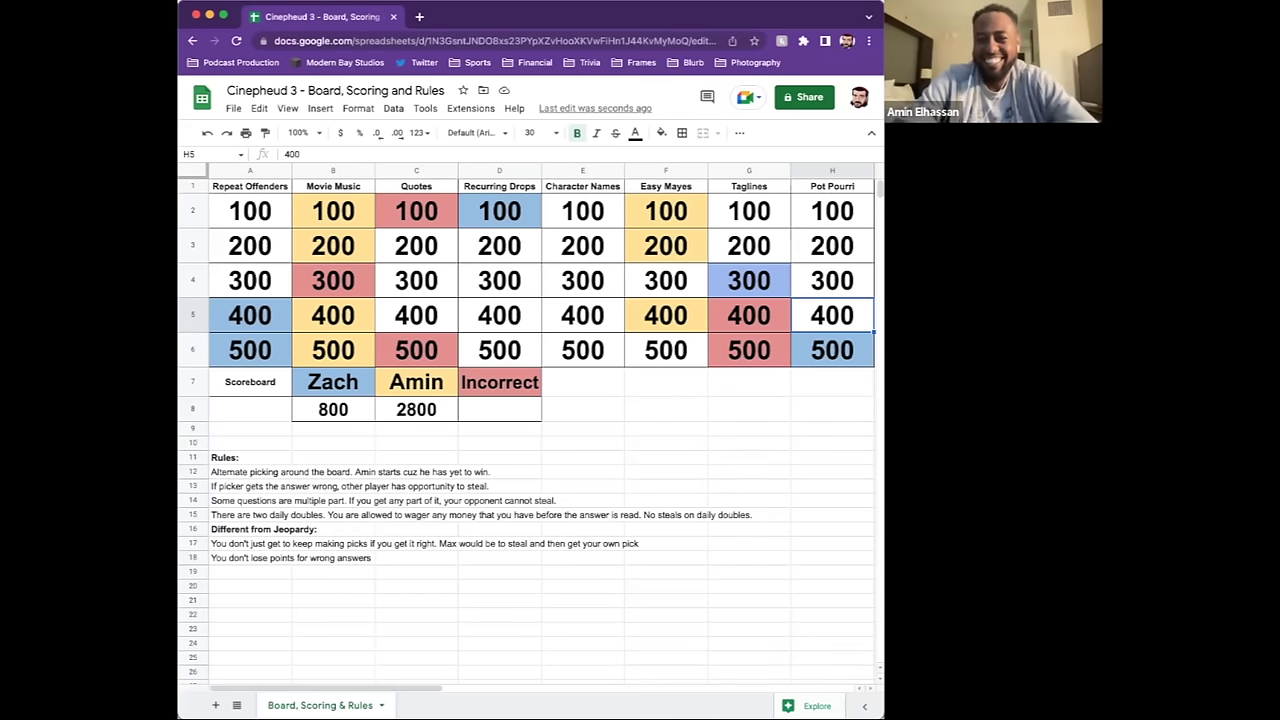
click(661, 133)
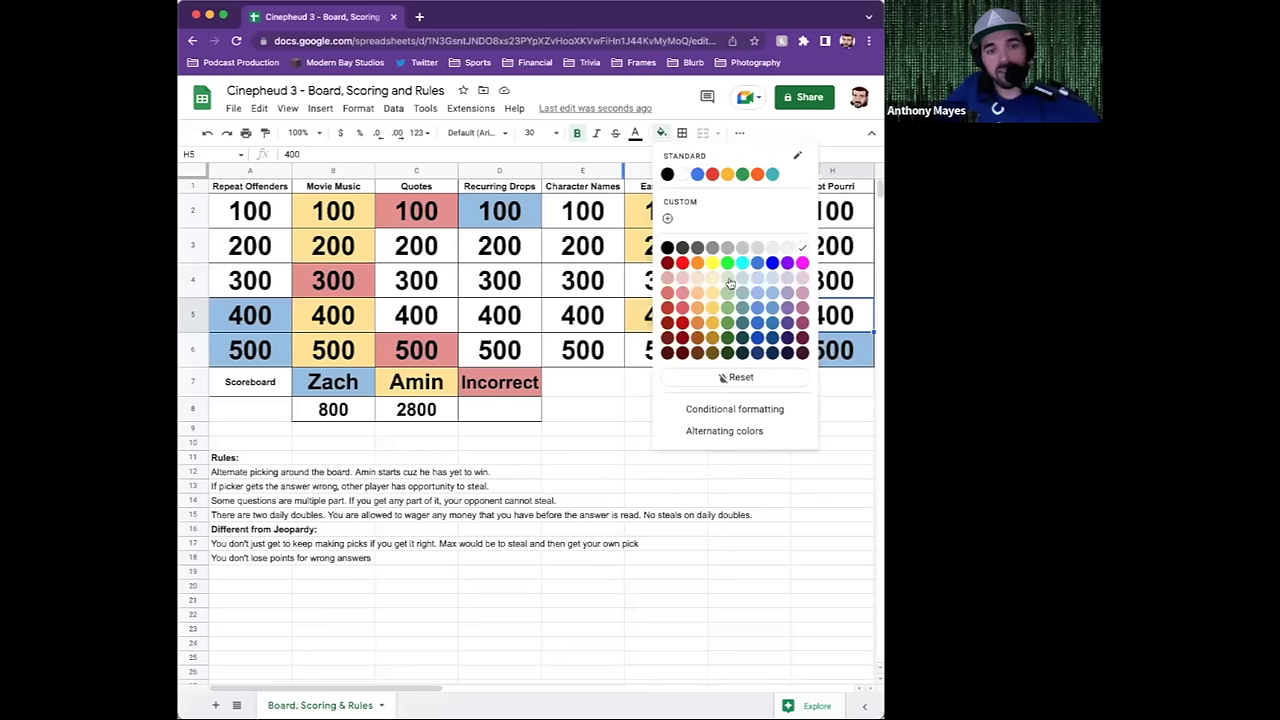
click(772, 294)
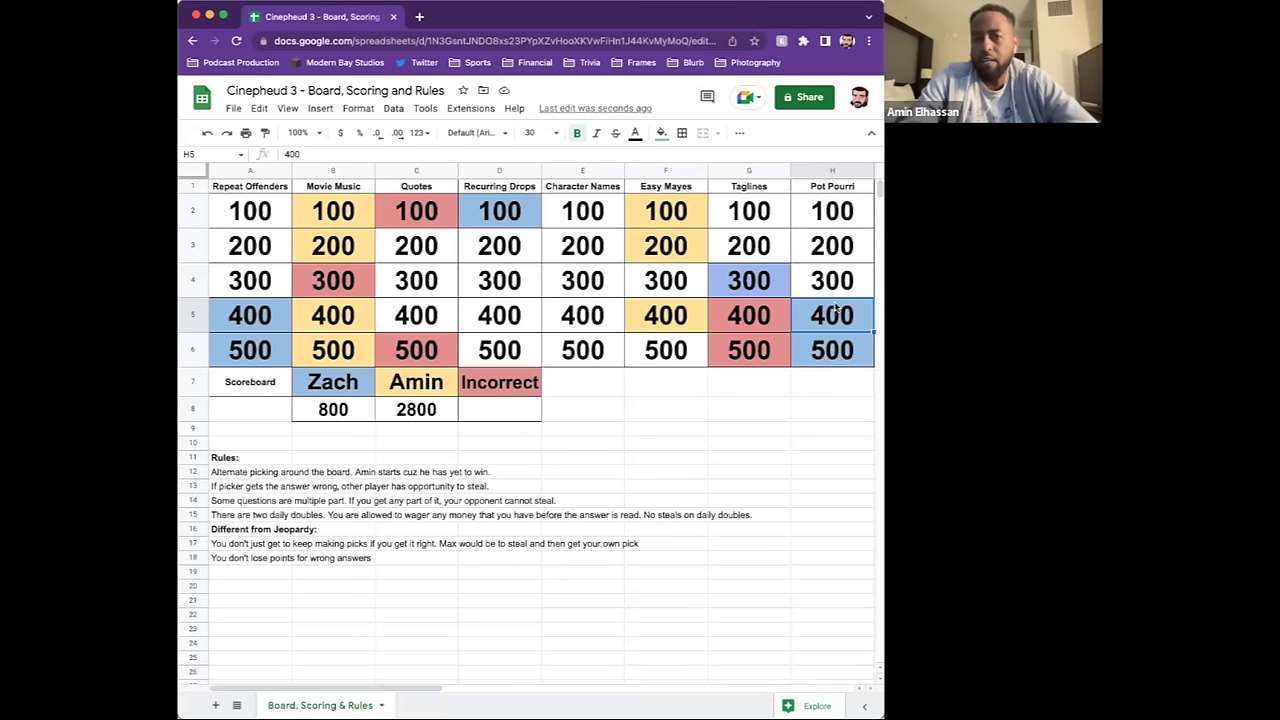
click(661, 133)
click(712, 295)
click(409, 413)
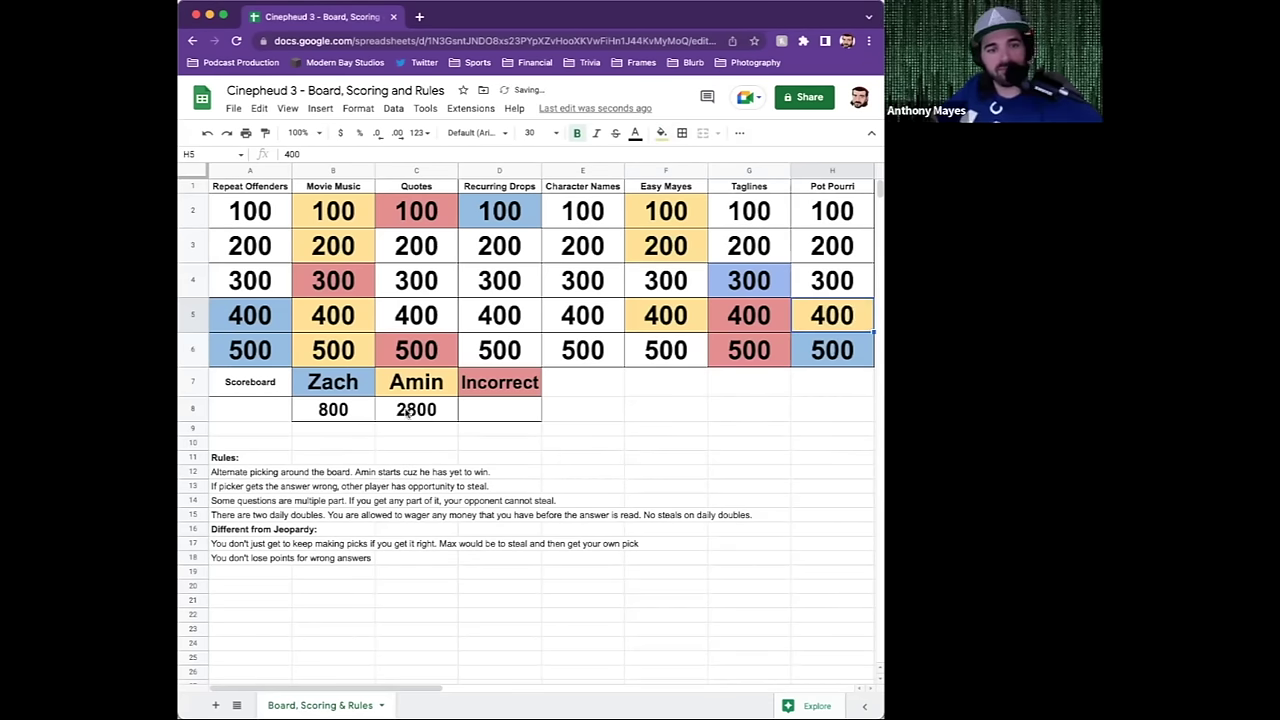
text(3200)
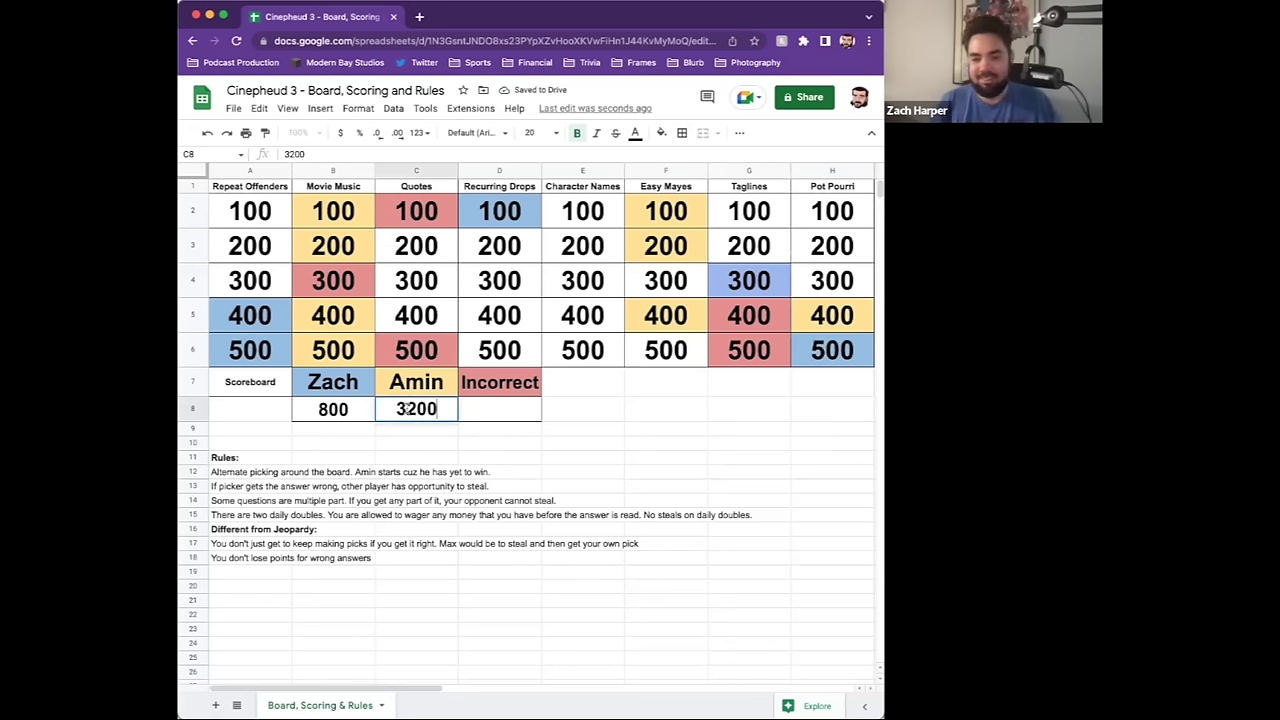
key(Return)
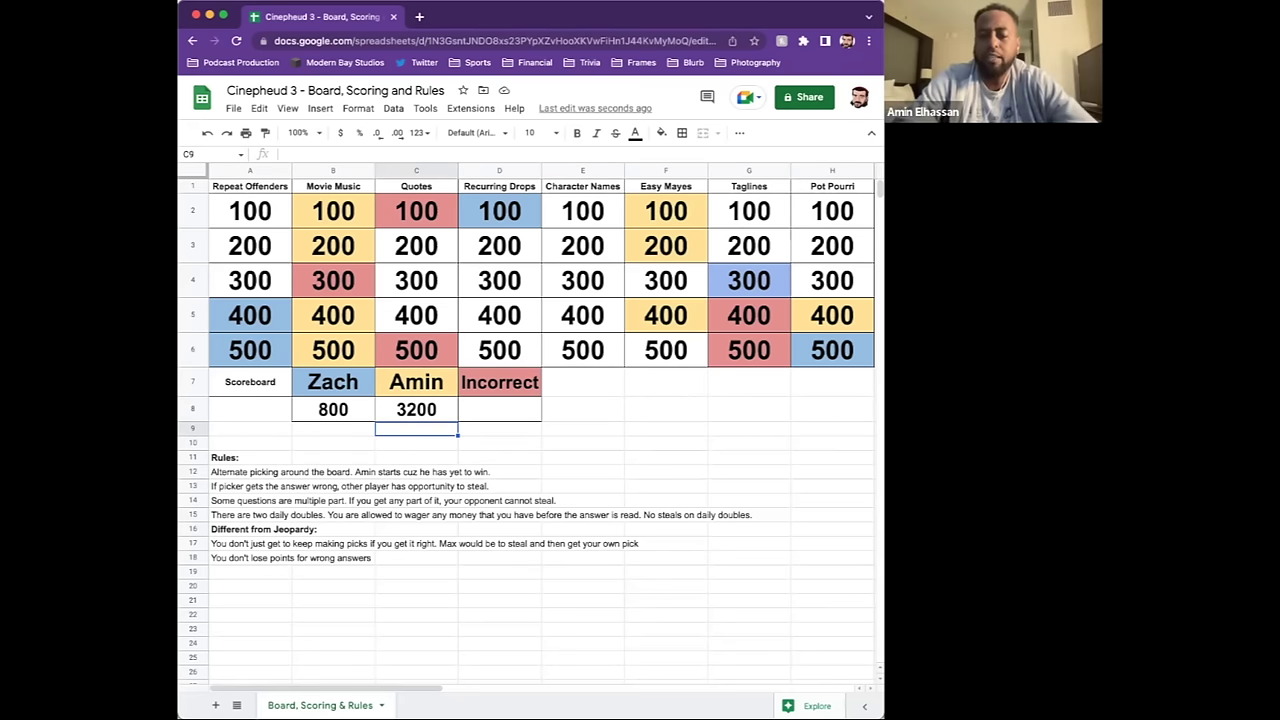
- Mark the Character Names 100 cell as incorrect by filling it with light red
click(602, 208)
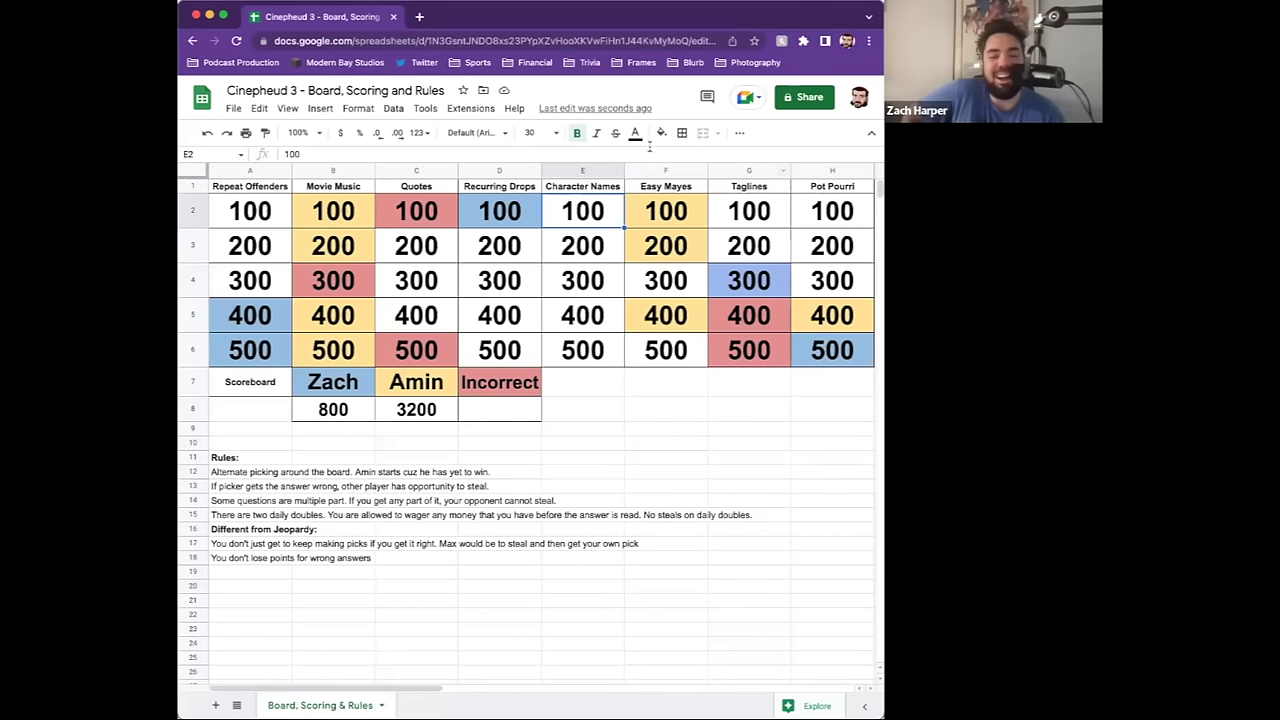
click(660, 135)
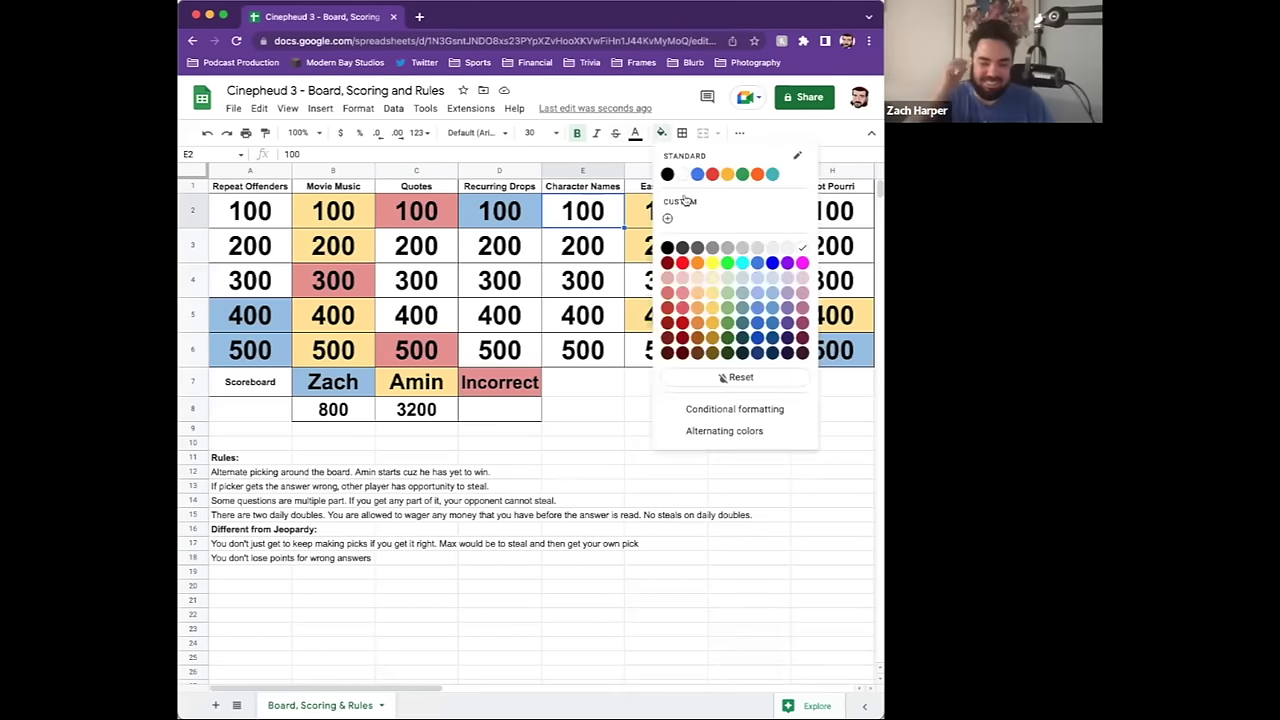
click(681, 293)
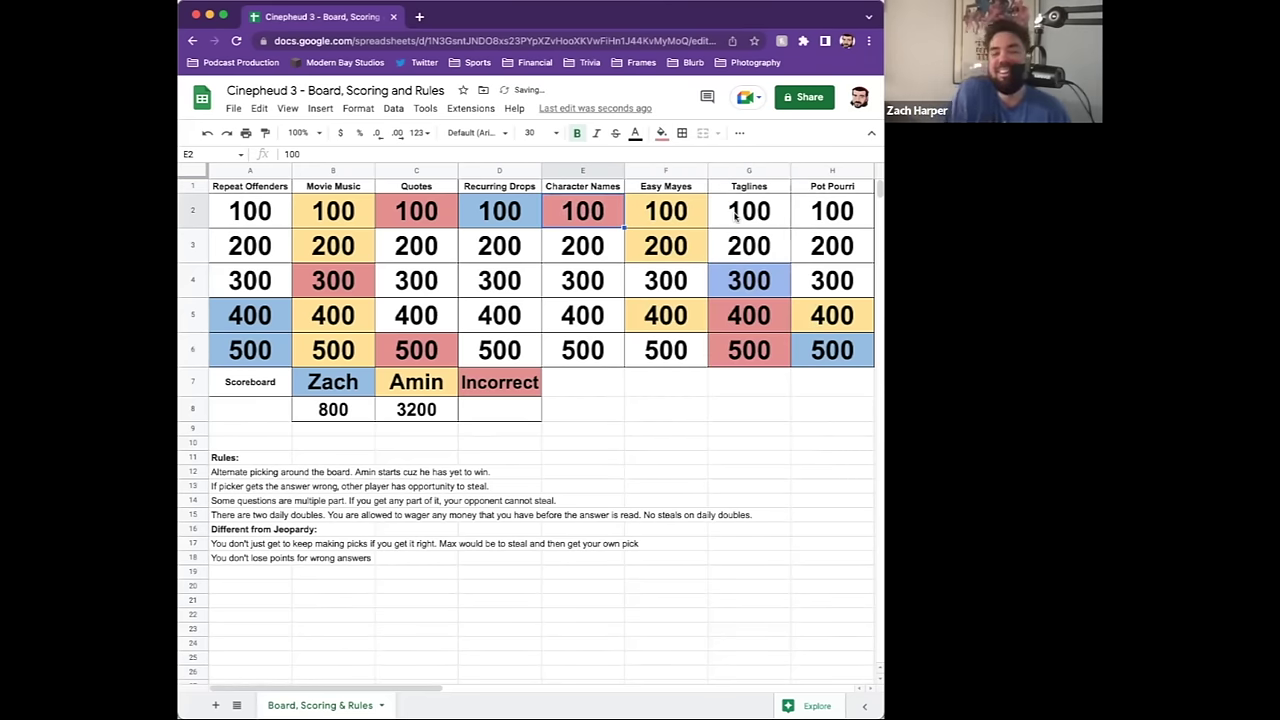
- Mark the Easy Mayes 500 cell as incorrect by filling it with light red
click(736, 217)
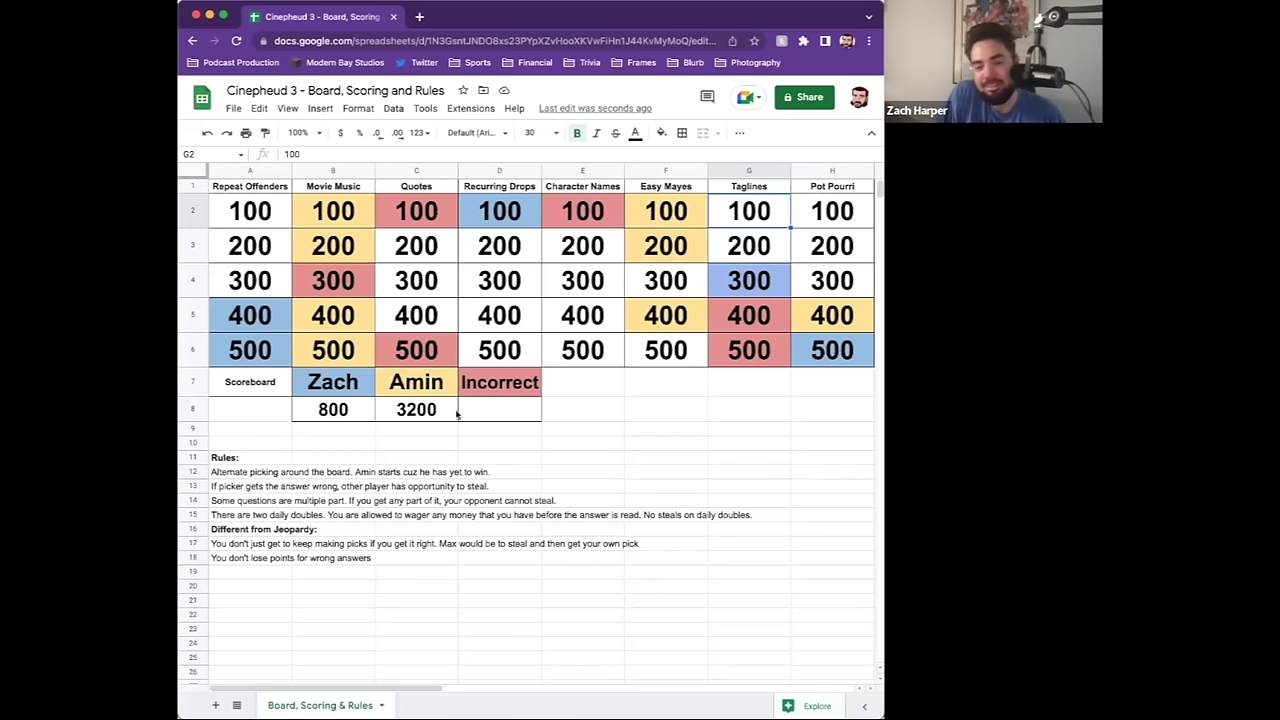
click(659, 352)
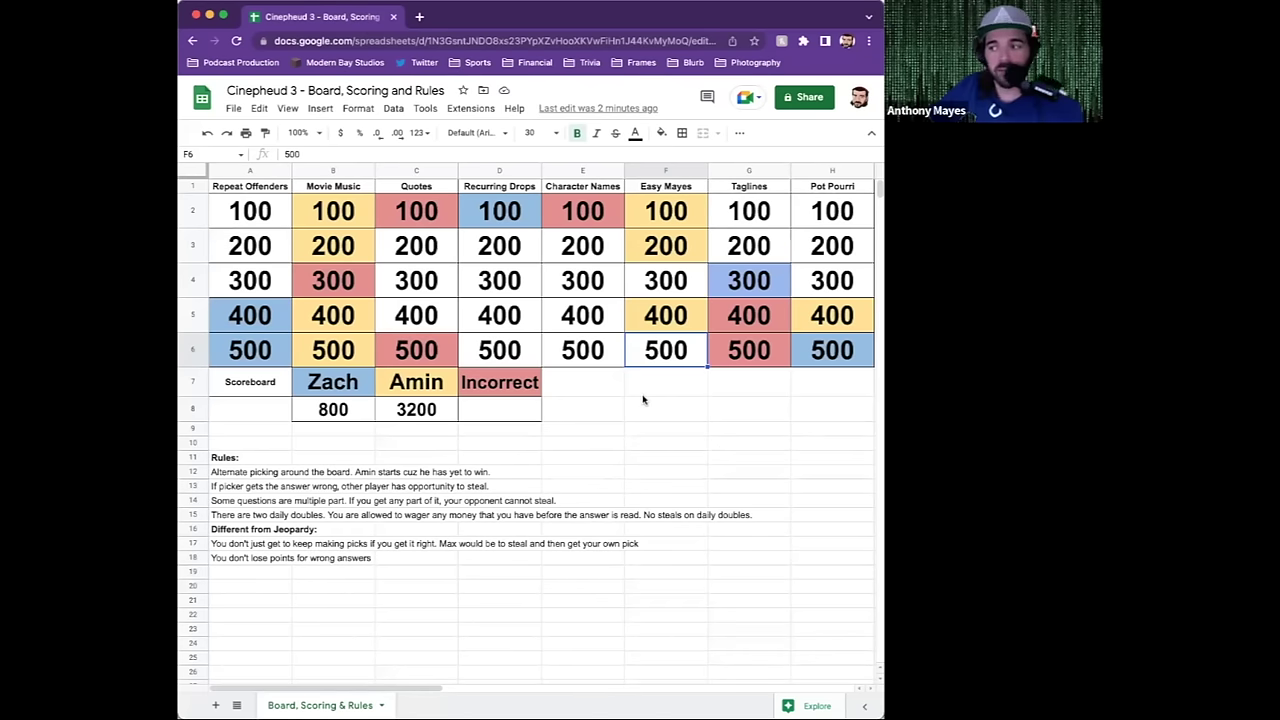
click(661, 134)
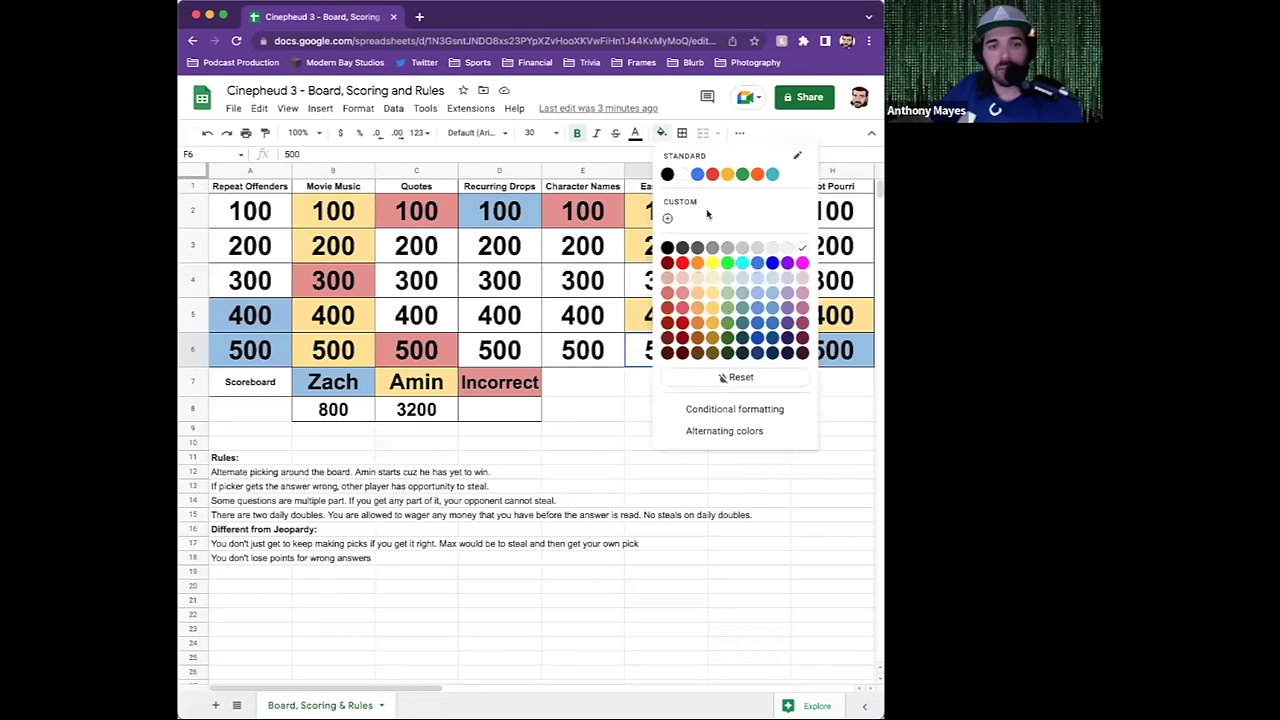
click(683, 295)
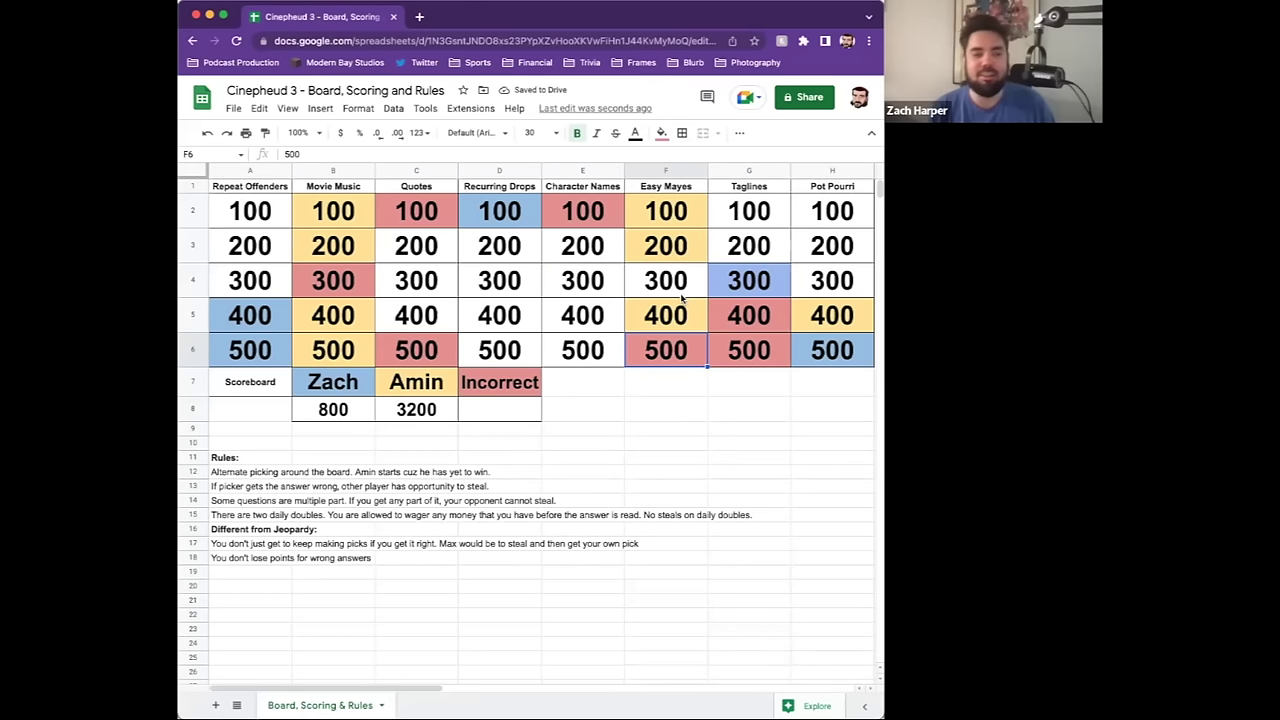
- Mark the Recurring Drops 200 cell as incorrect by filling it with light red
click(602, 350)
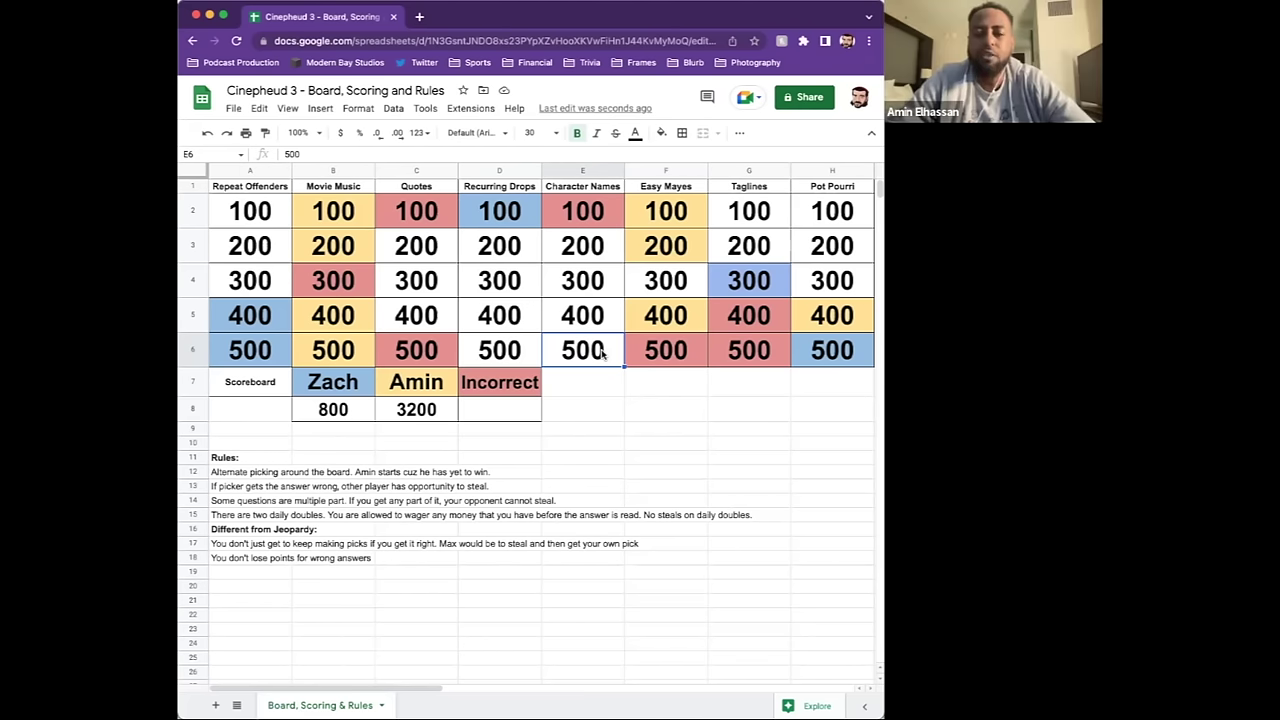
click(503, 242)
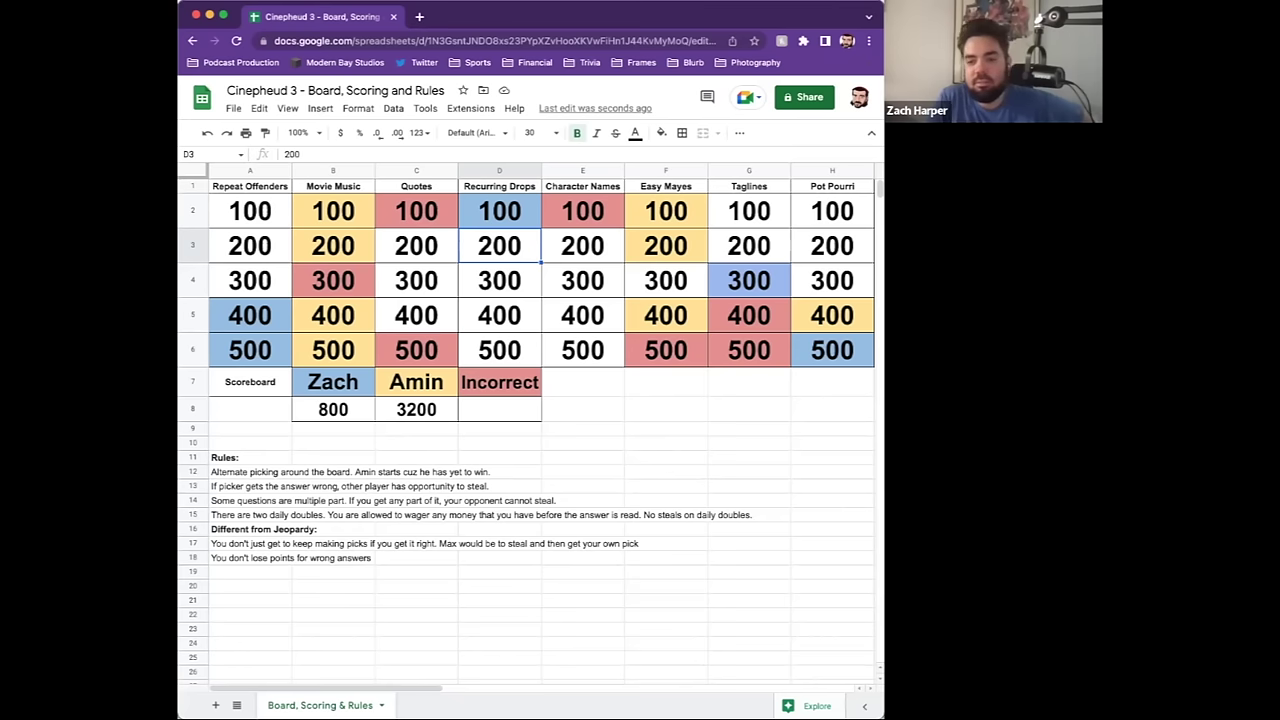
click(661, 133)
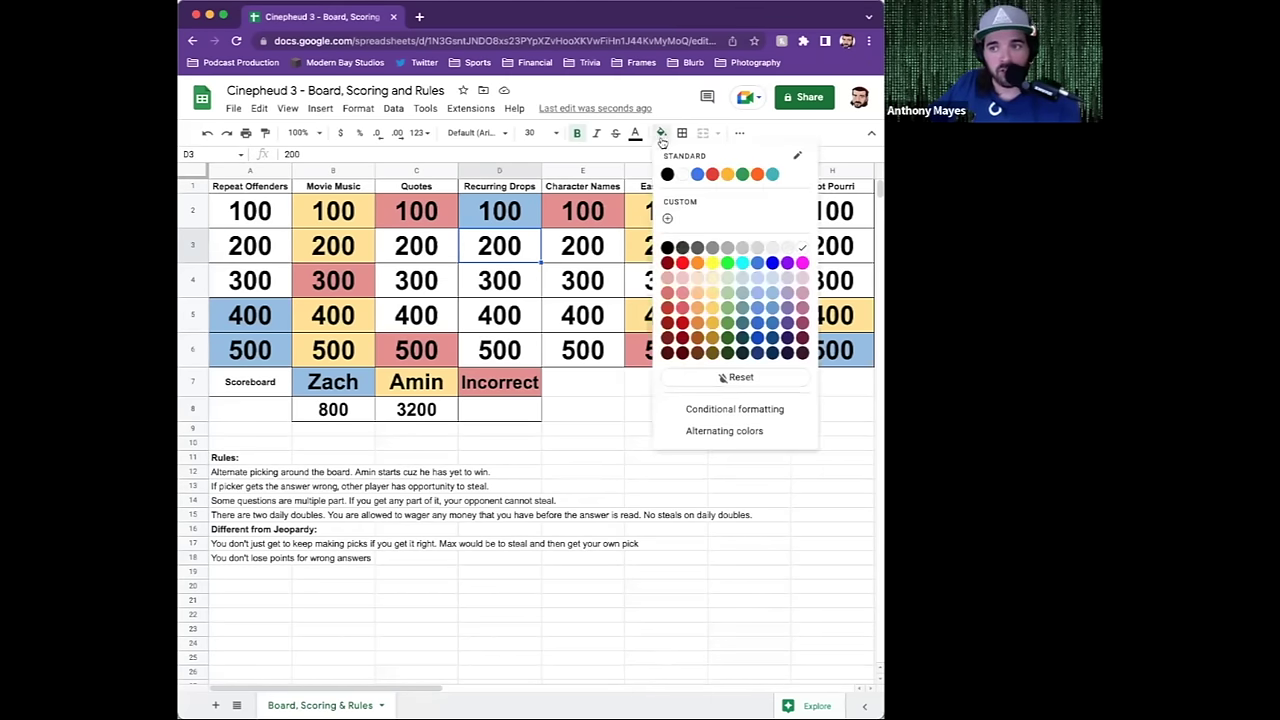
click(681, 296)
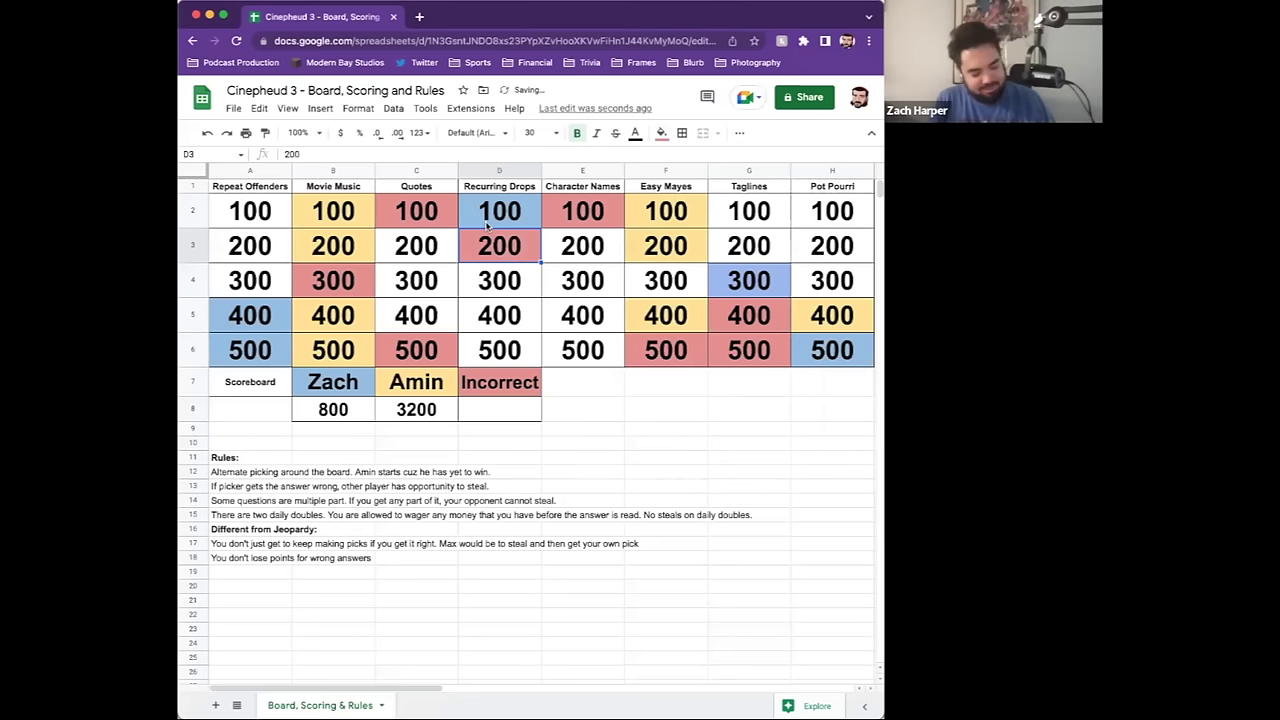
- Fill the Recurring Drops 400 cell with light blue and set the blue player's score in B8 to 900
click(503, 285)
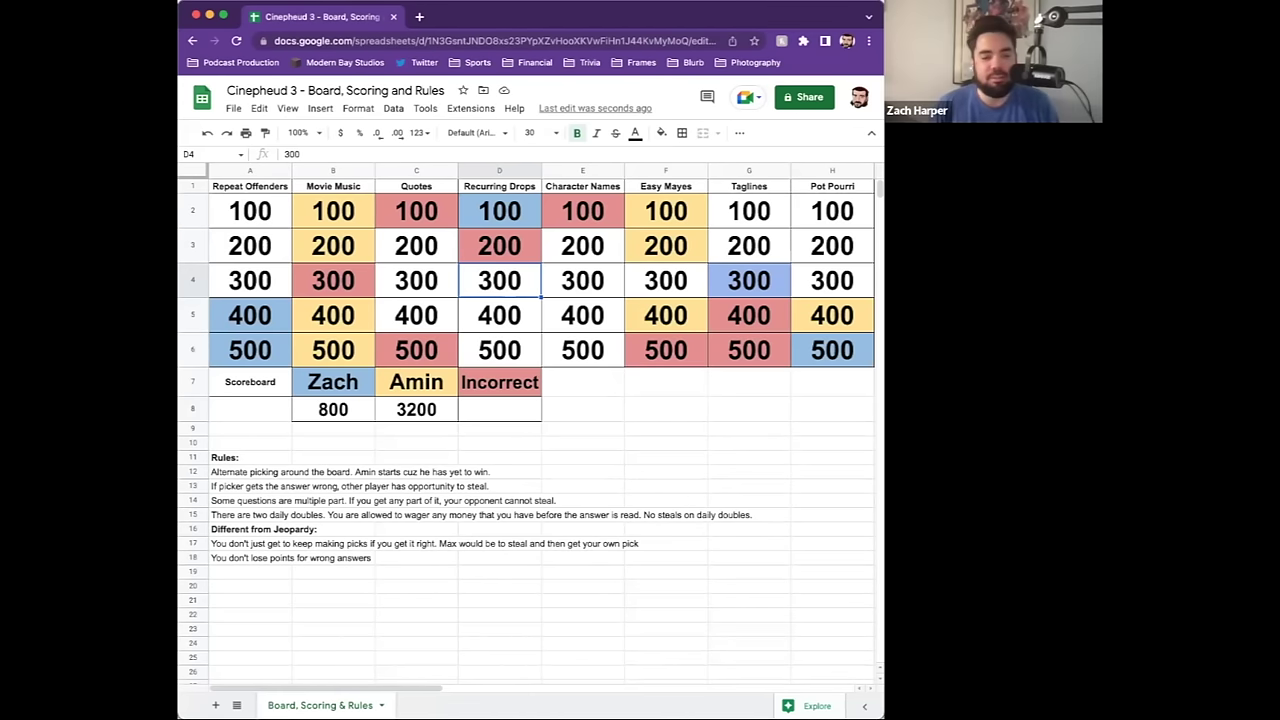
click(500, 316)
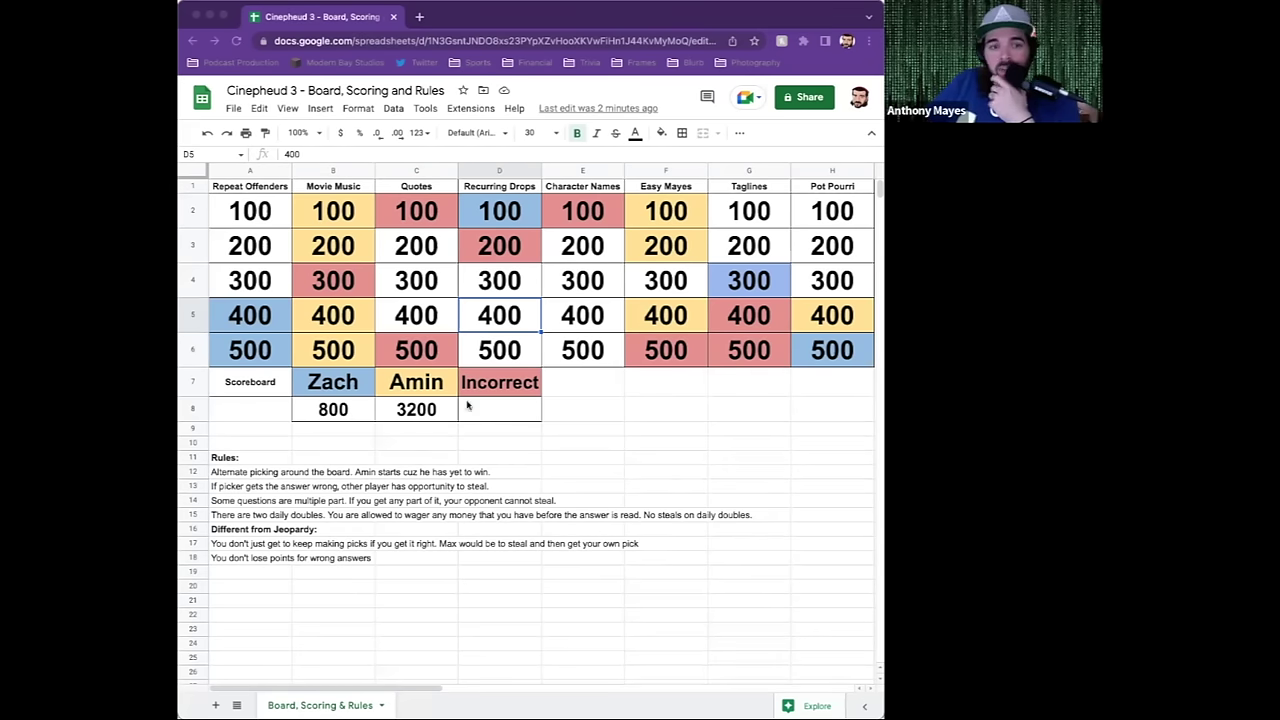
click(661, 133)
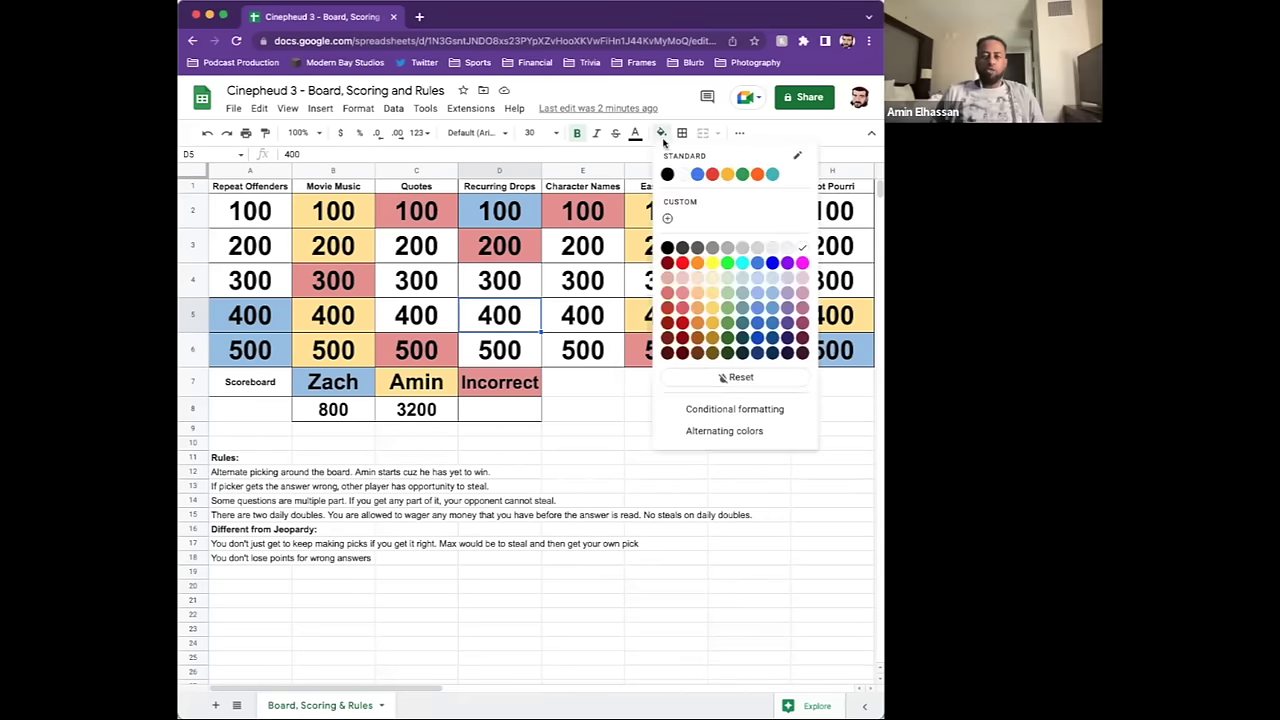
click(771, 293)
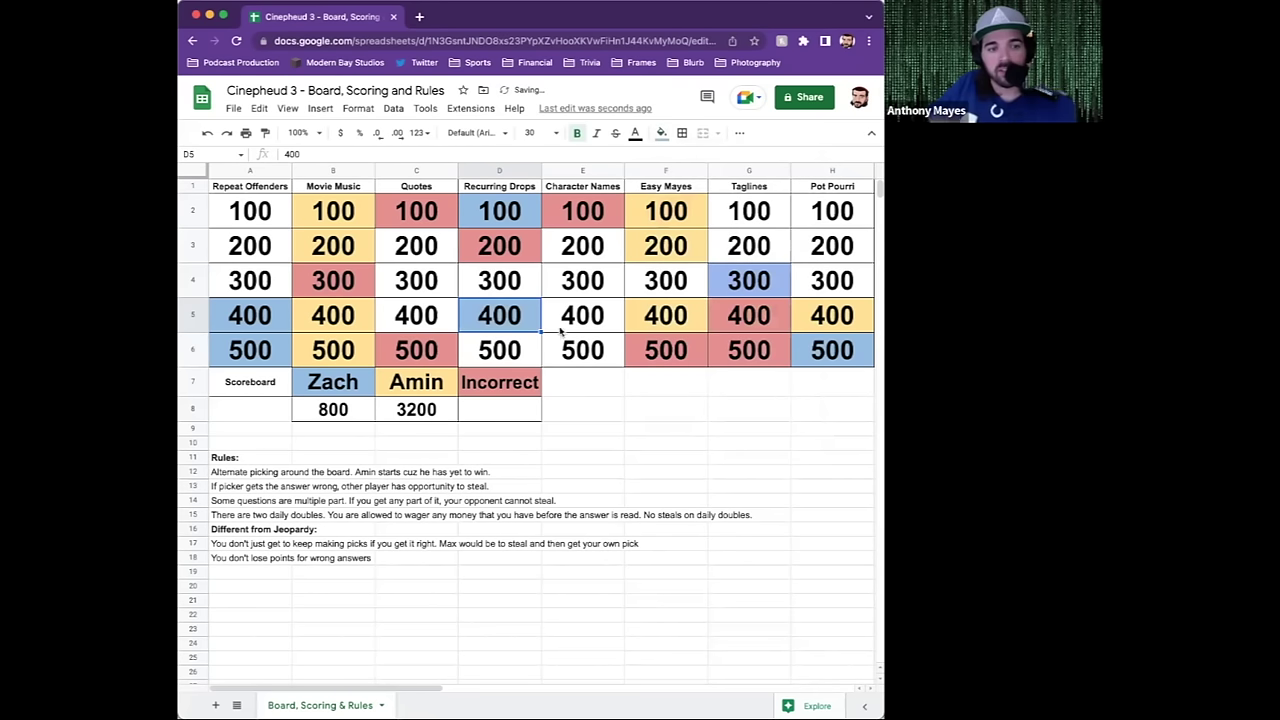
click(343, 406)
text(900)
key(Return)
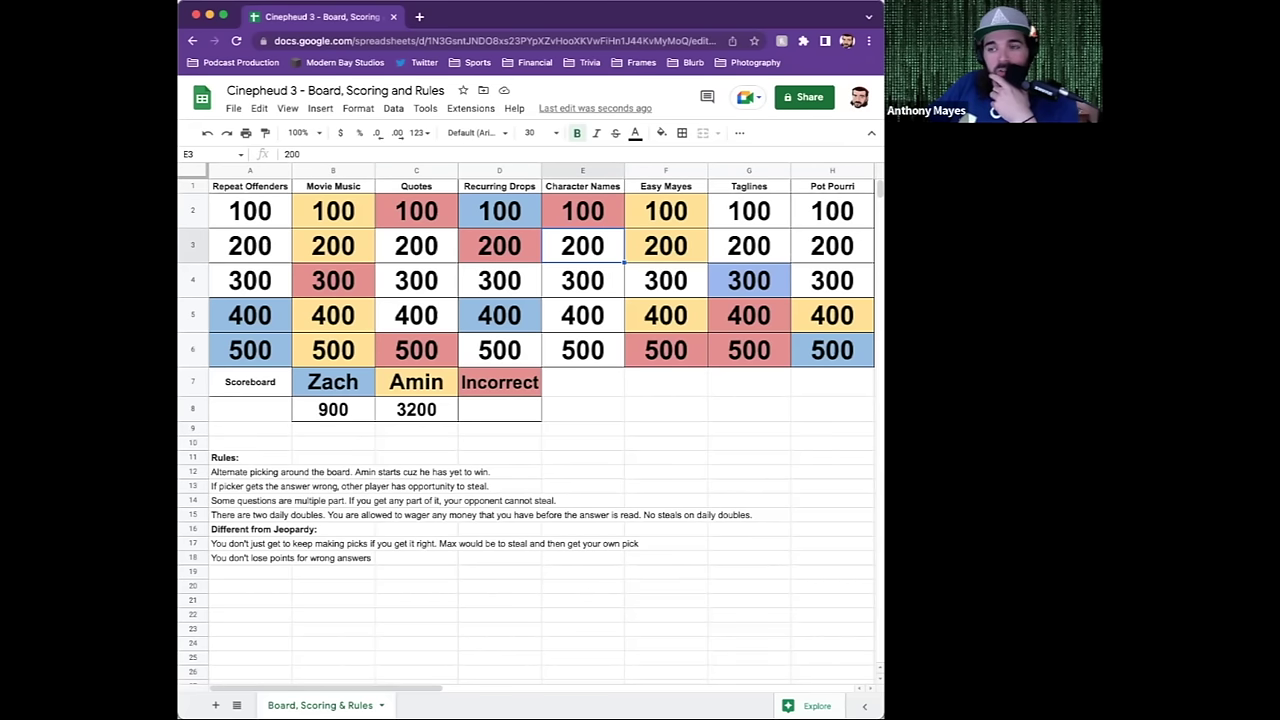
- Mark the Character Names 200 cell as incorrect by filling it with light red
key(super+Tab)
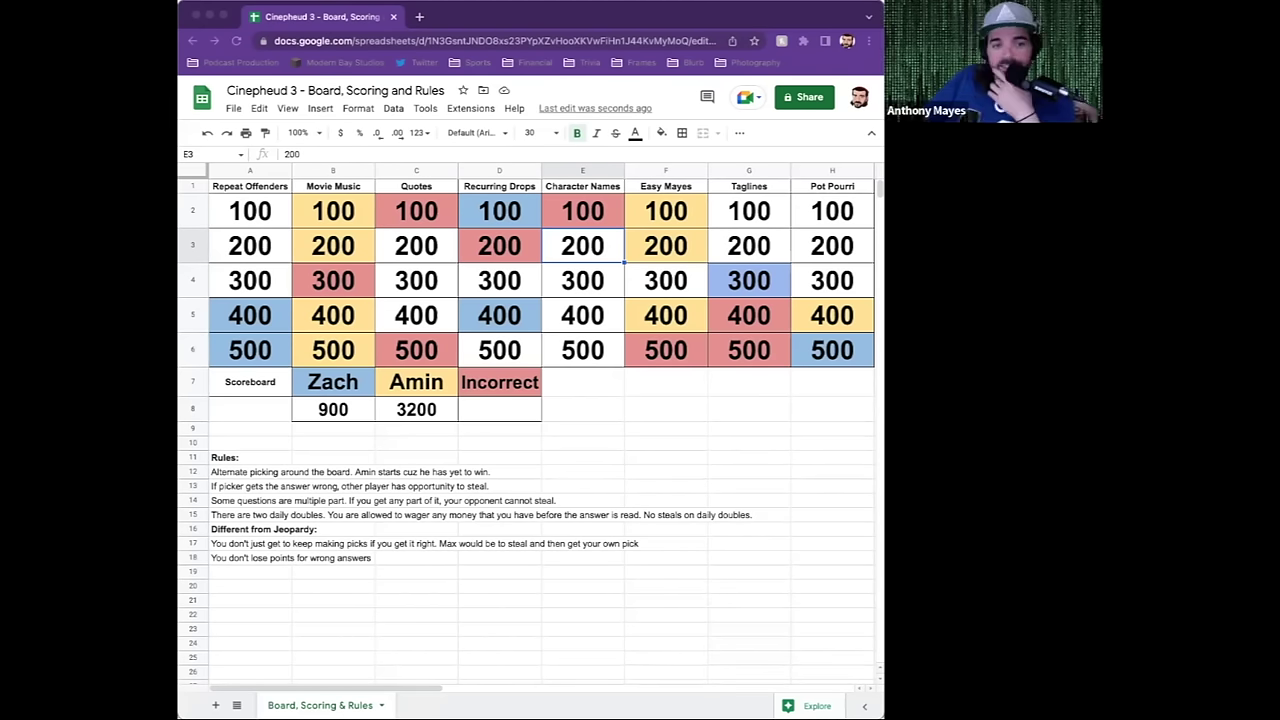
click(588, 247)
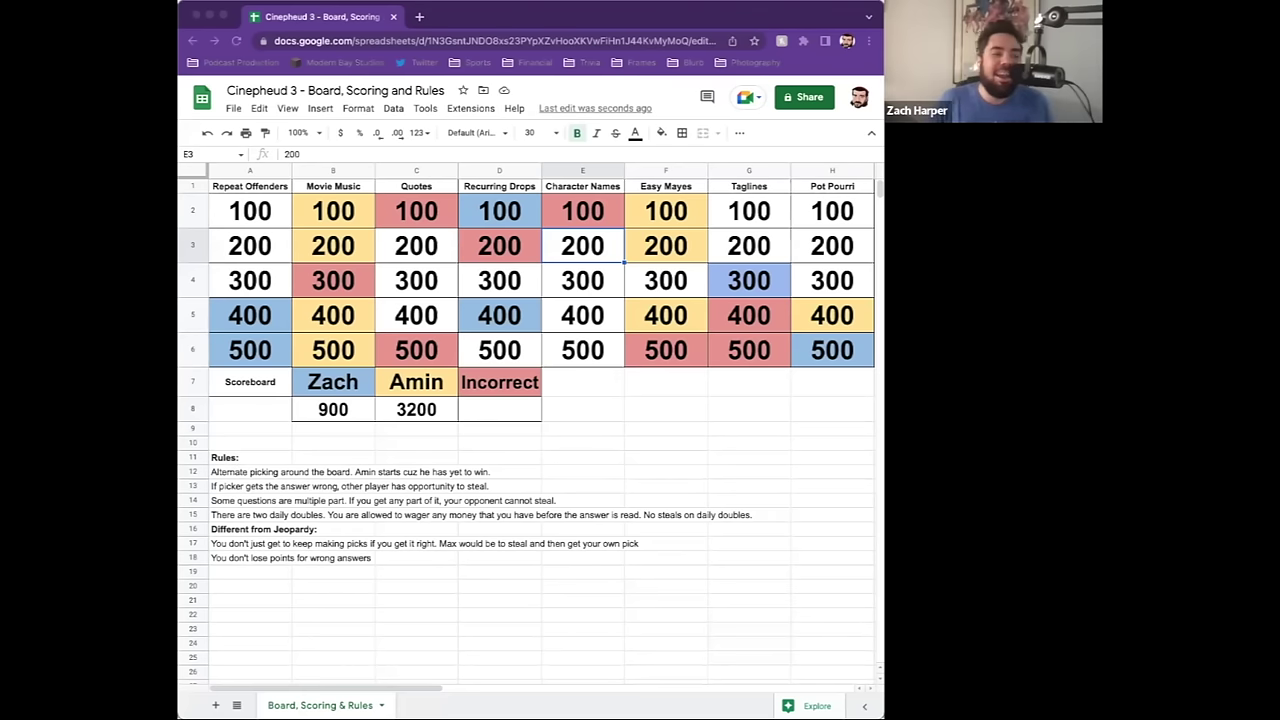
click(600, 252)
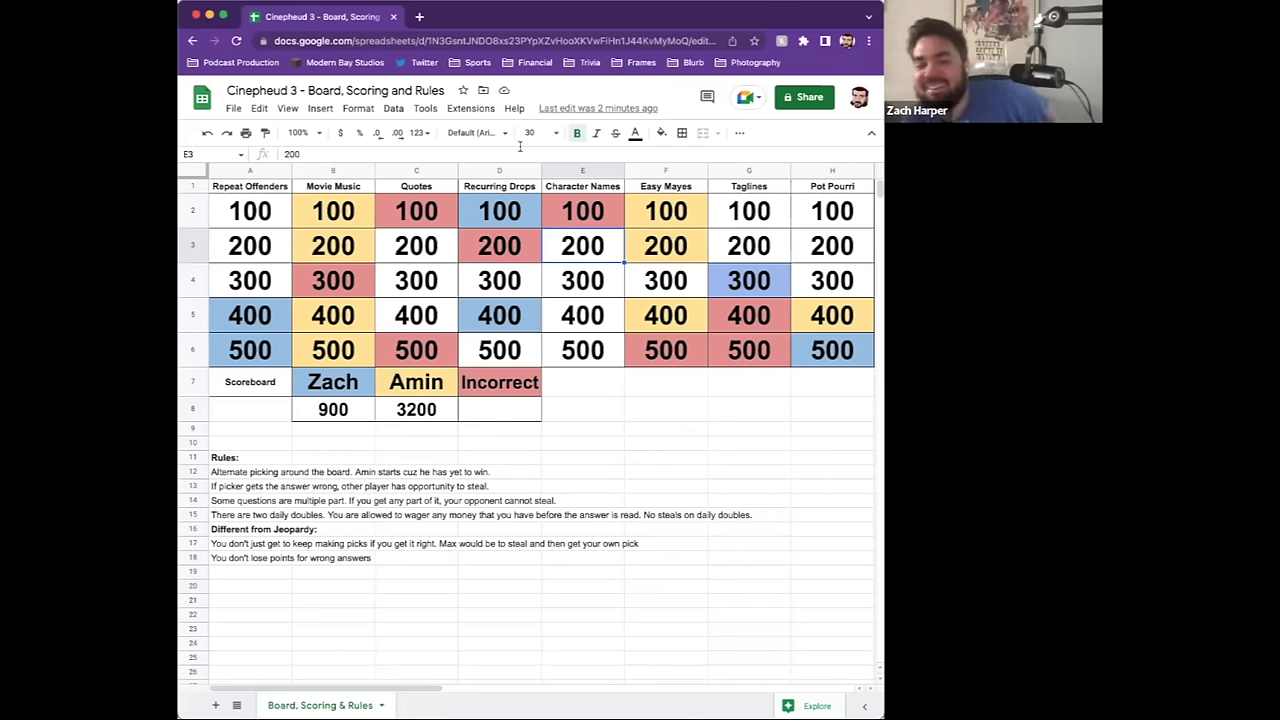
click(661, 135)
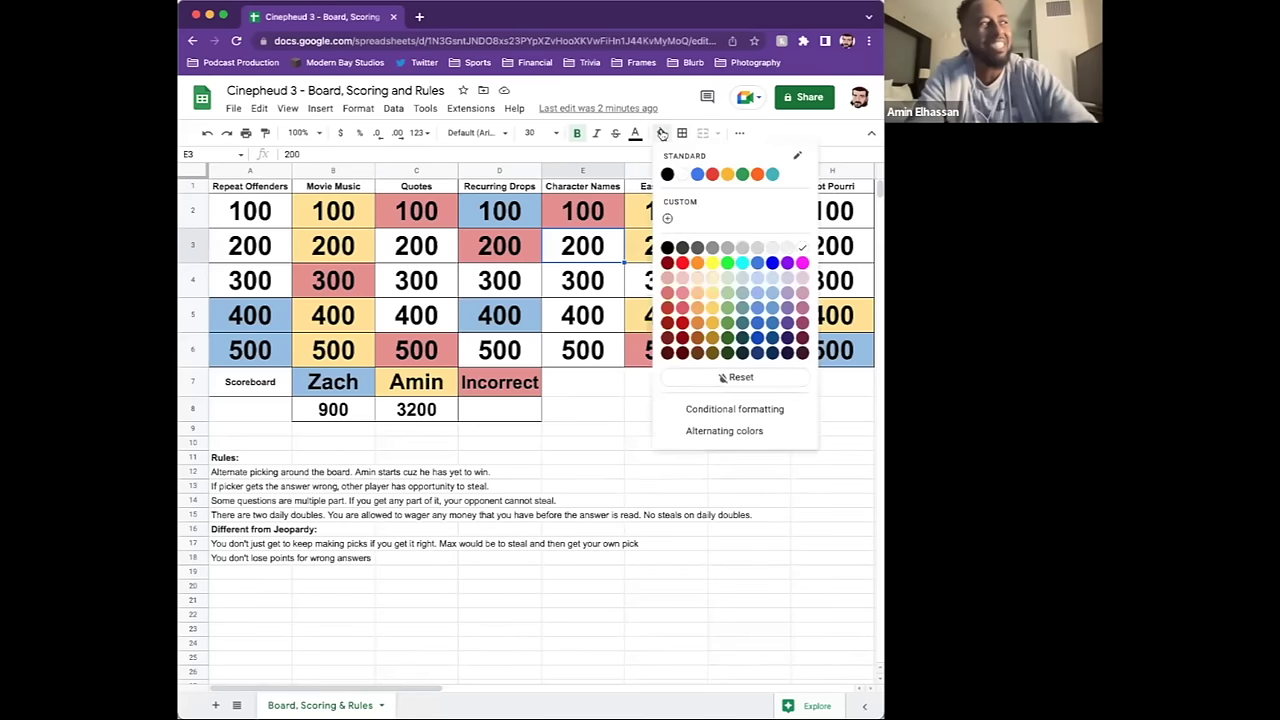
click(682, 292)
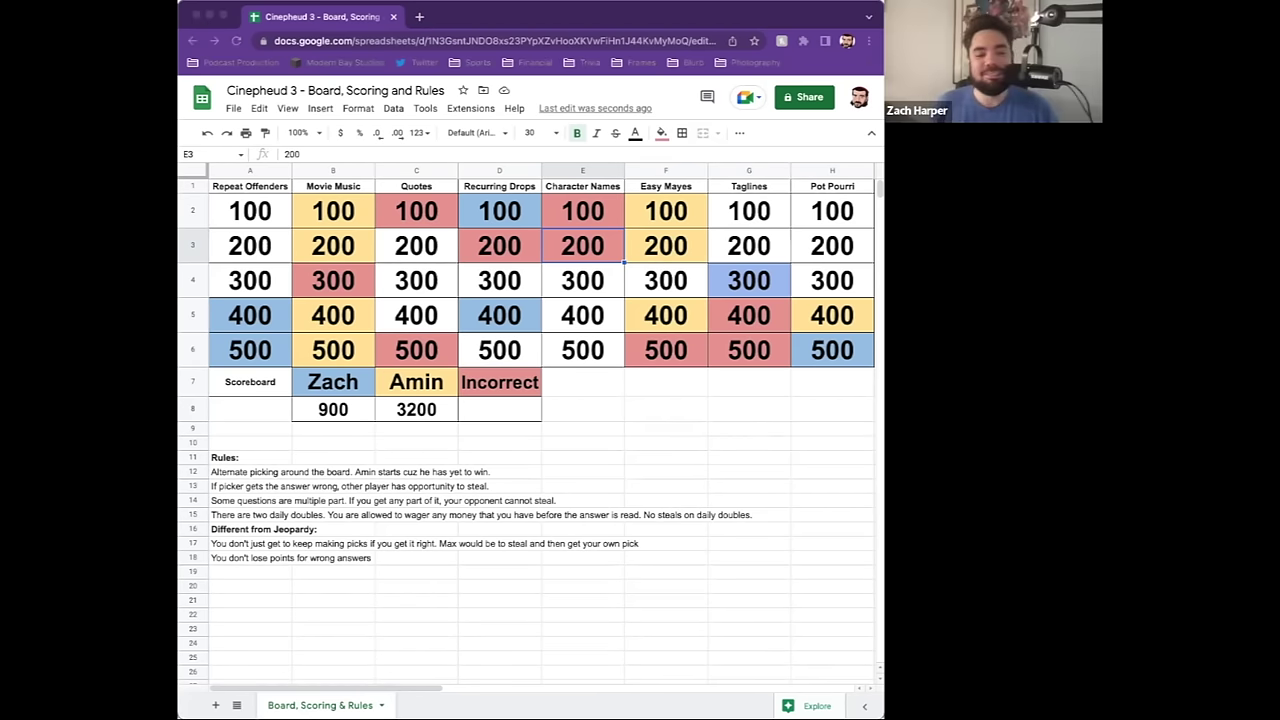
- Mark the Character Names 400 cell as incorrect by filling it with light red
key(super+Tab)
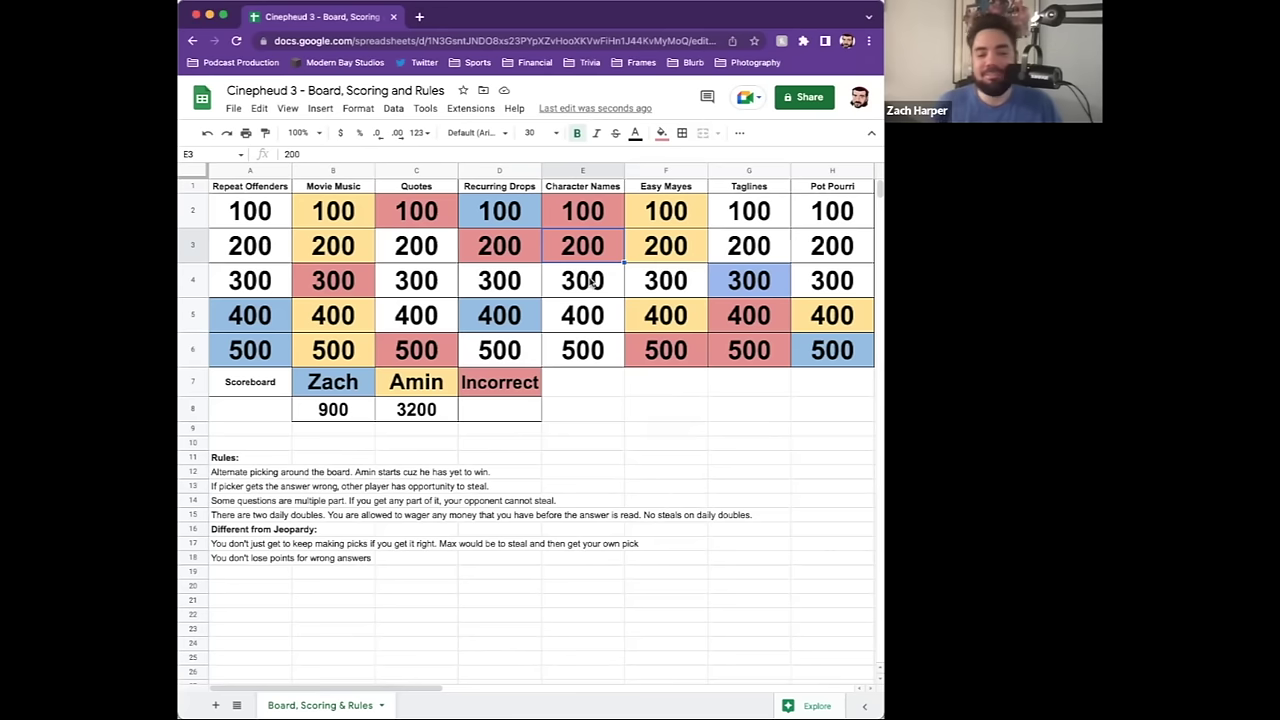
click(598, 312)
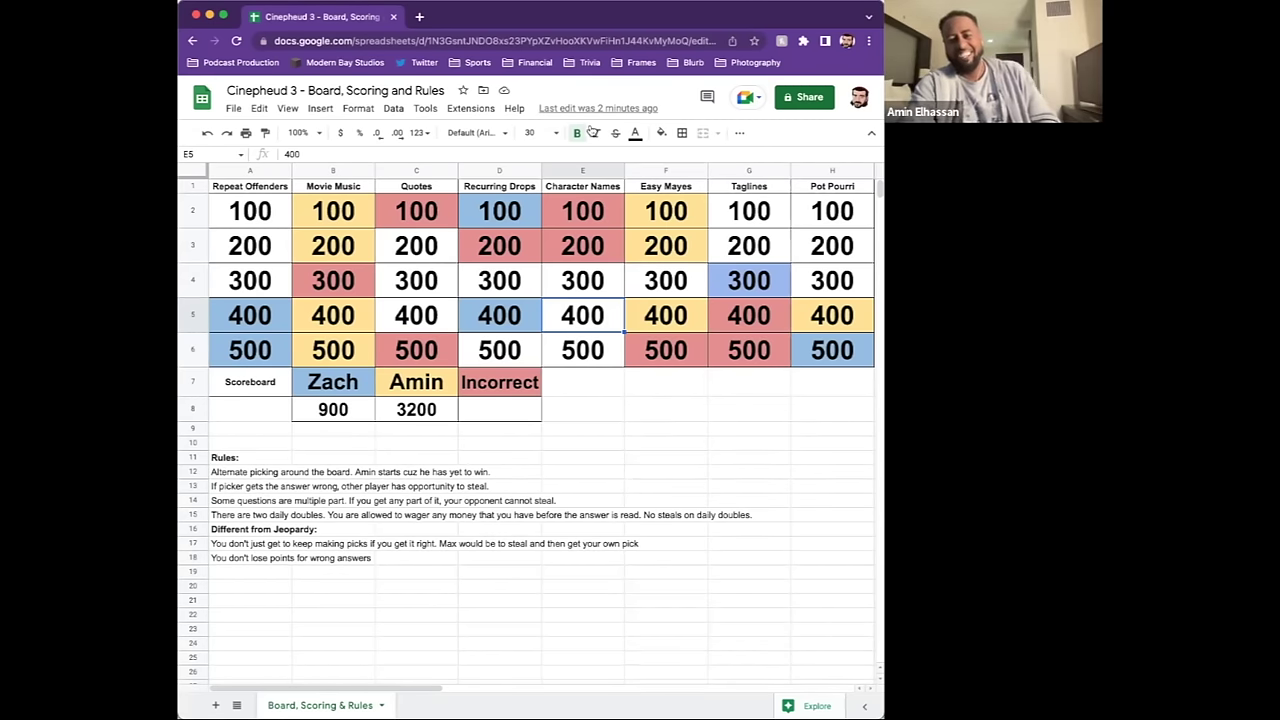
click(660, 133)
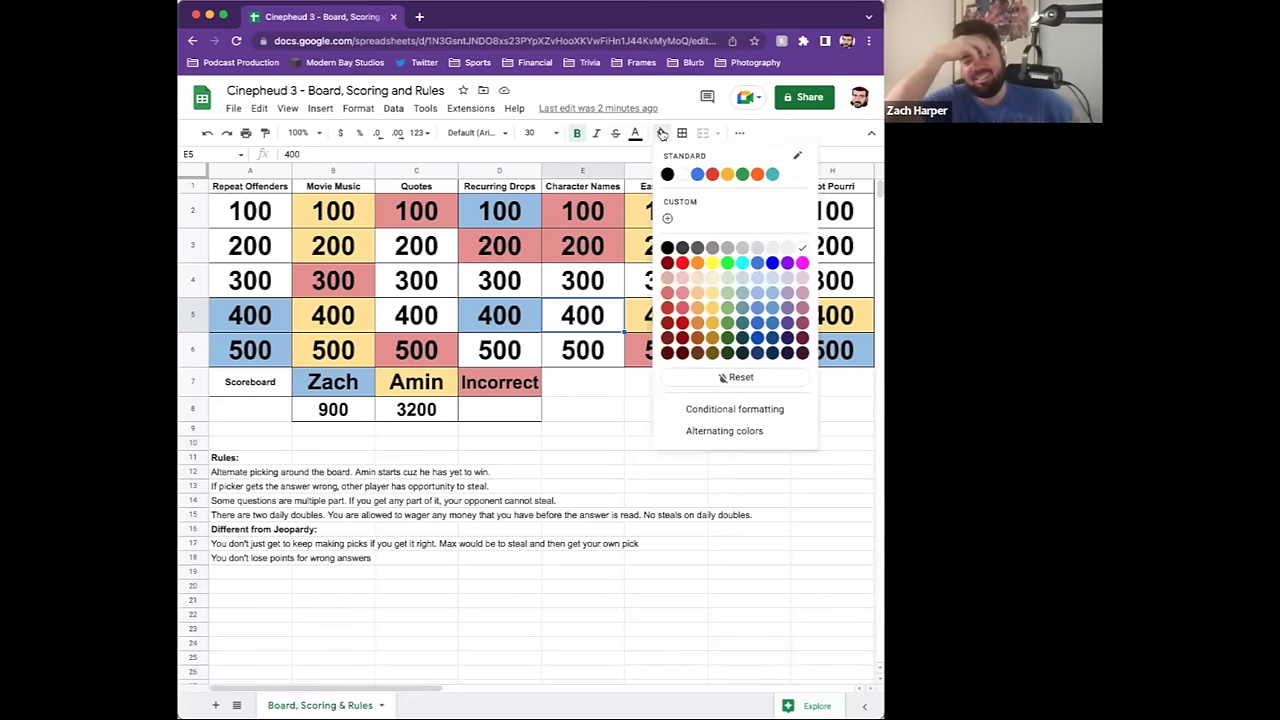
click(682, 293)
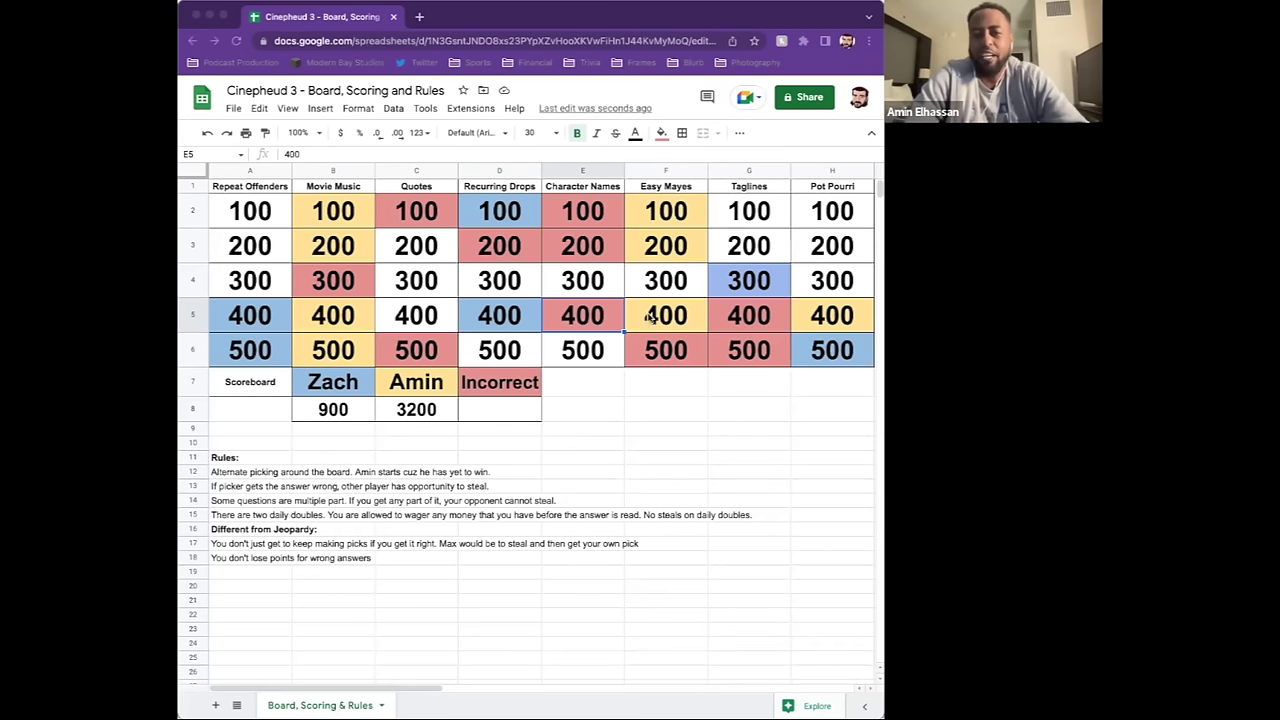
- Fill the Character Names 300 cell with light yellow and set the yellow player's score in C8 to 3400
click(582, 280)
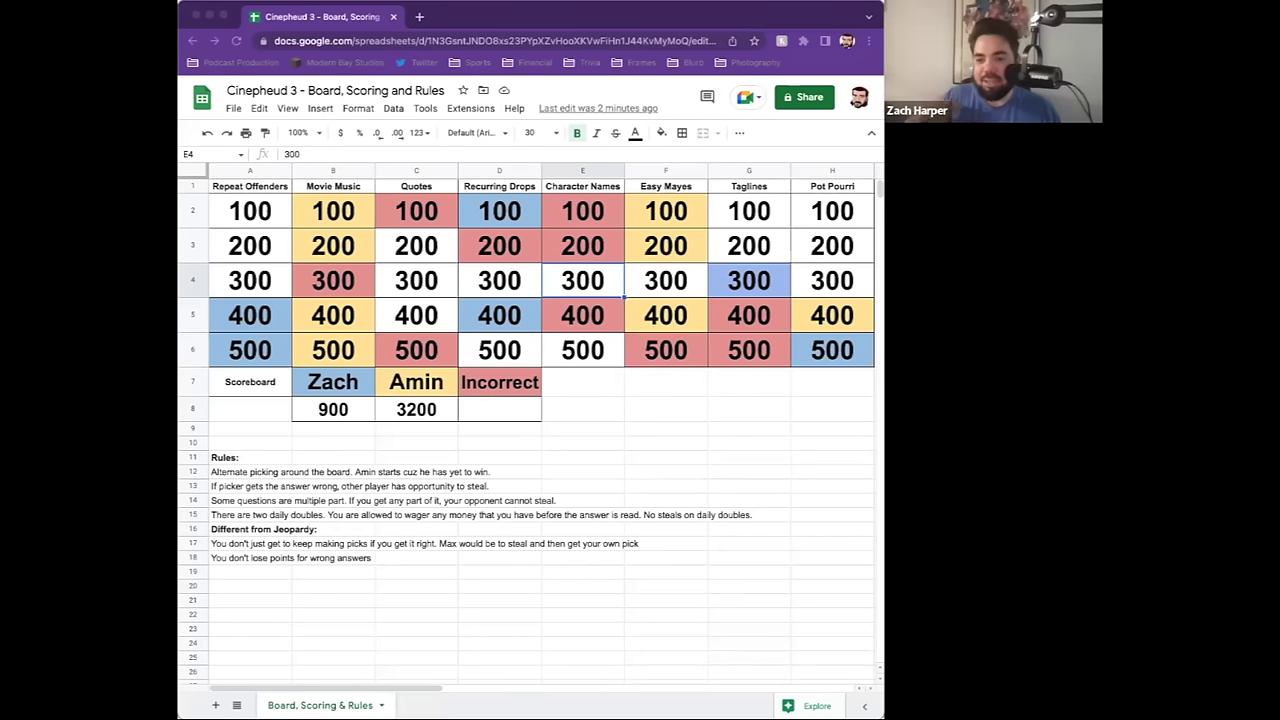
click(595, 278)
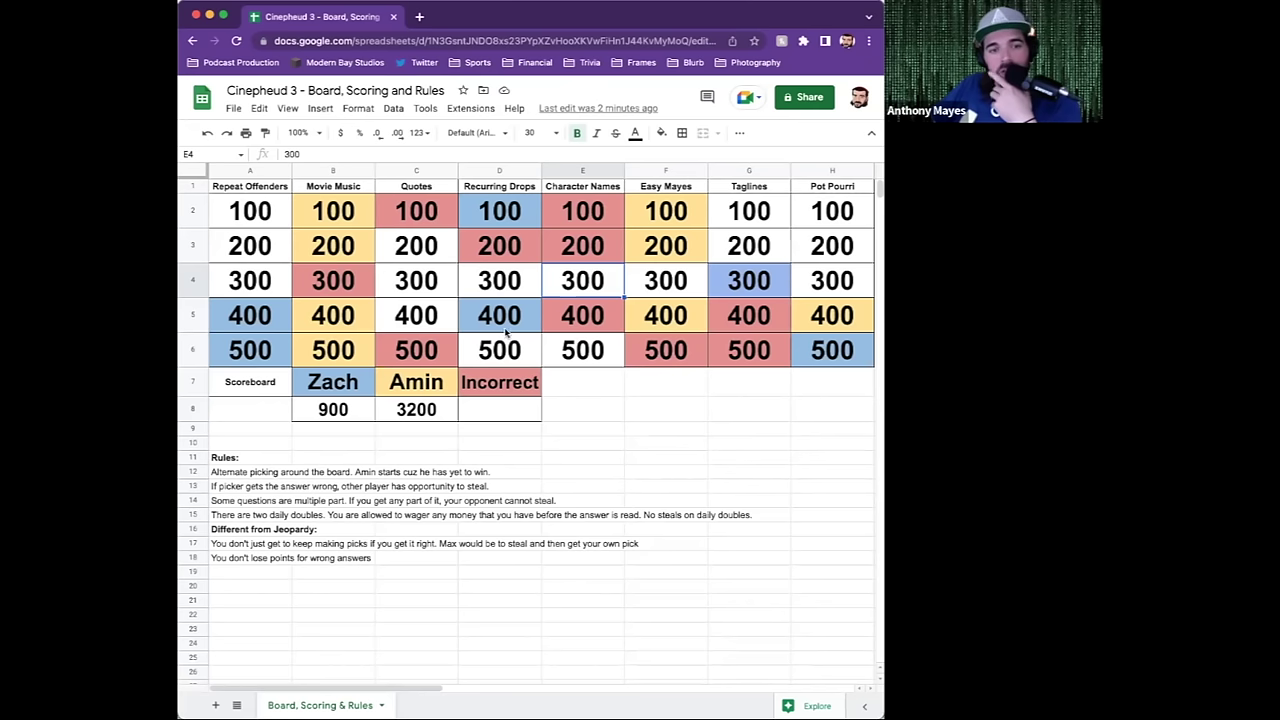
click(661, 133)
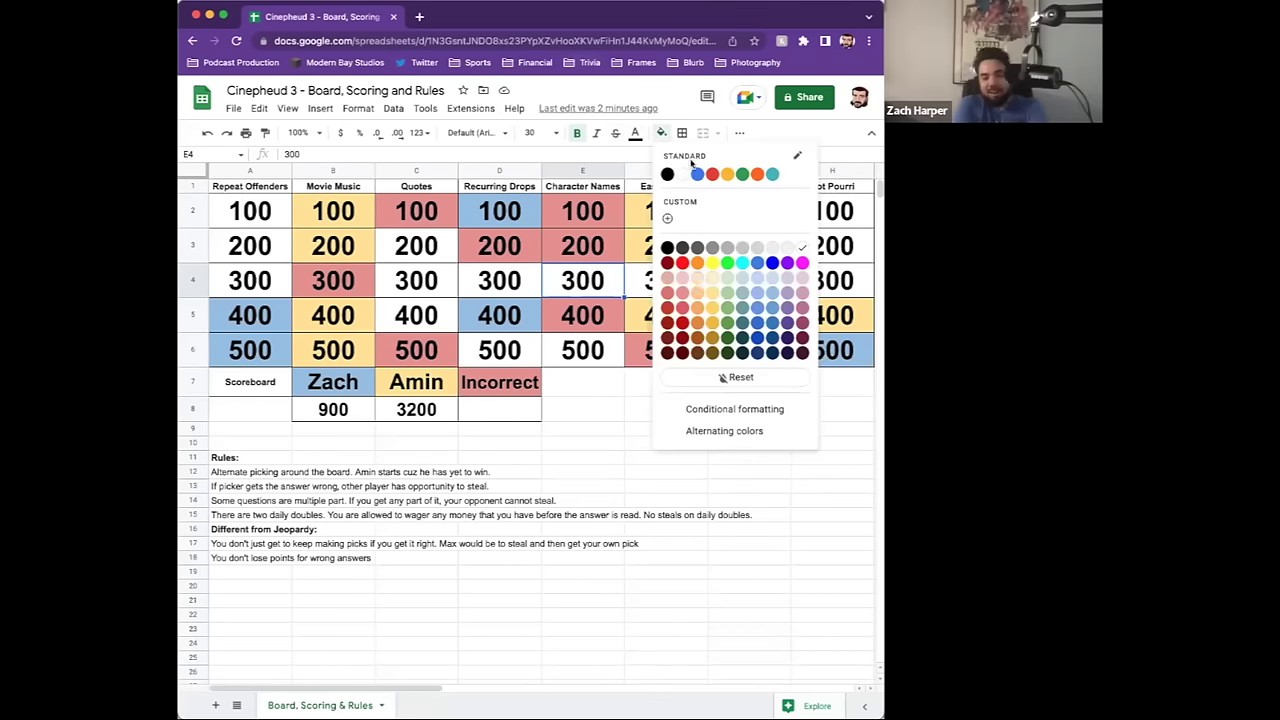
click(712, 293)
click(427, 411)
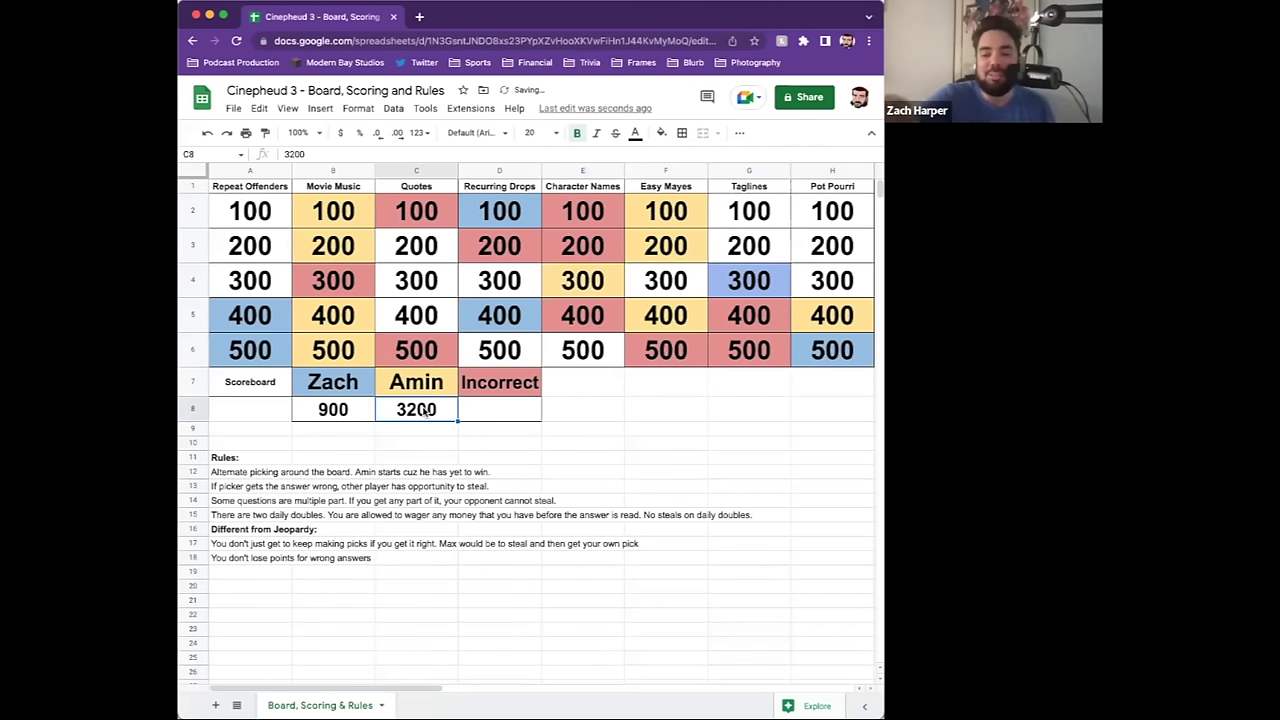
text(3400)
key(Return)
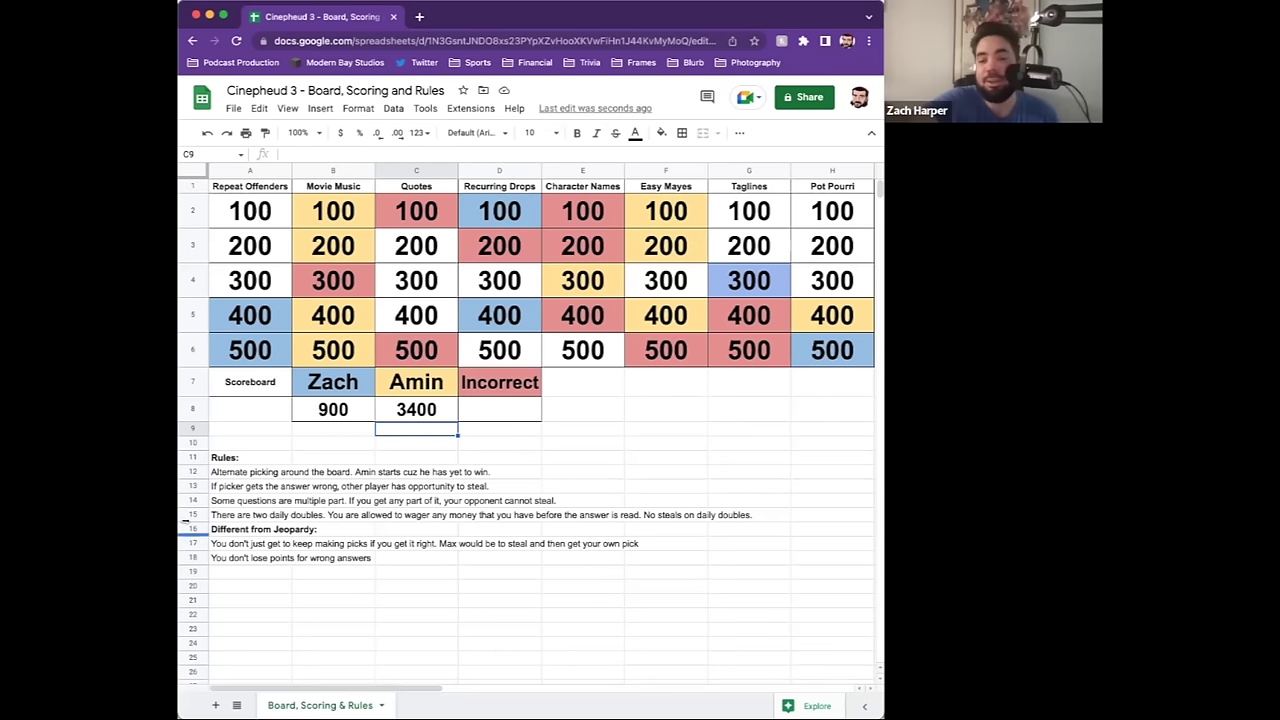
- Fill the Recurring Drops 500 cell with light yellow and set the yellow player's score in C8 to 3500
click(682, 285)
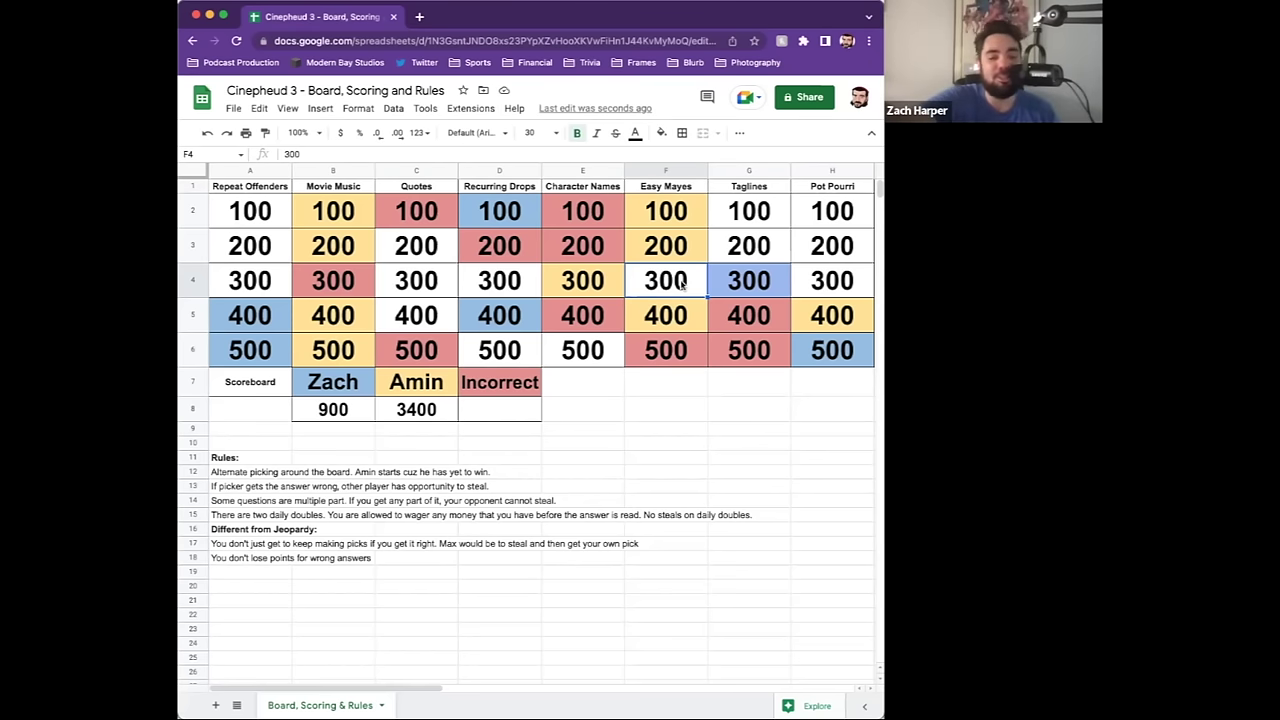
click(505, 355)
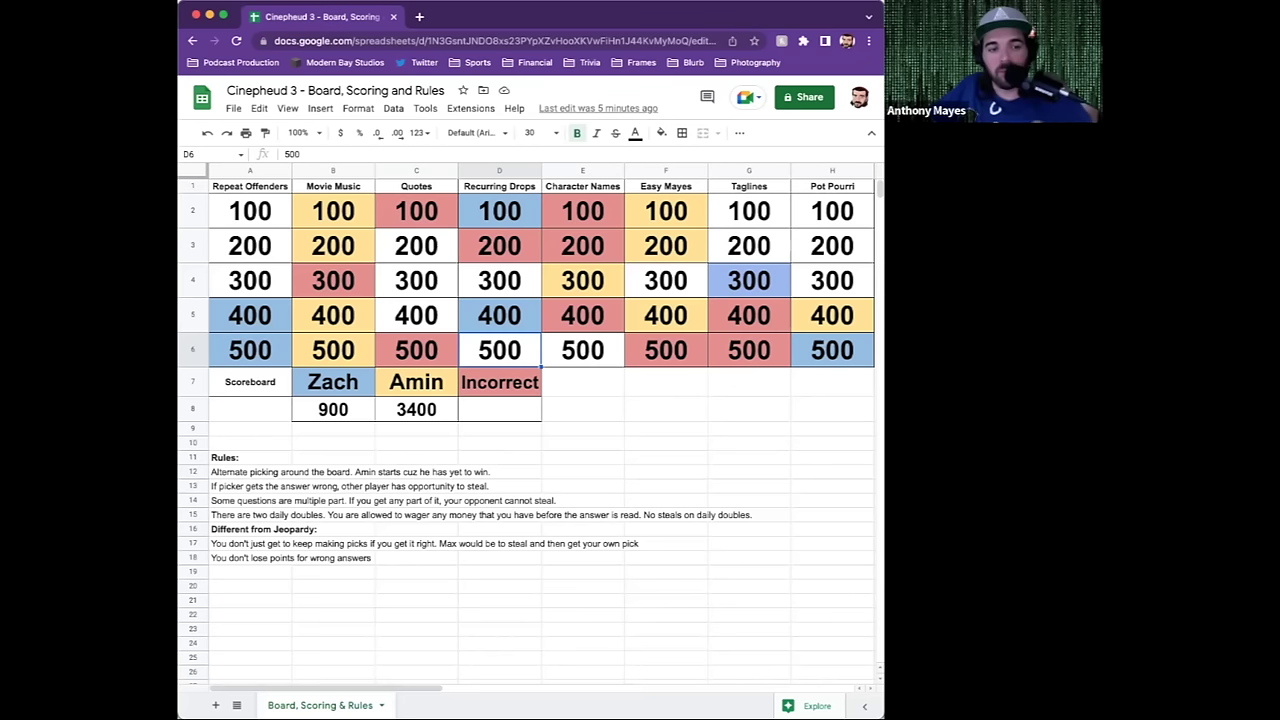
click(661, 132)
click(713, 292)
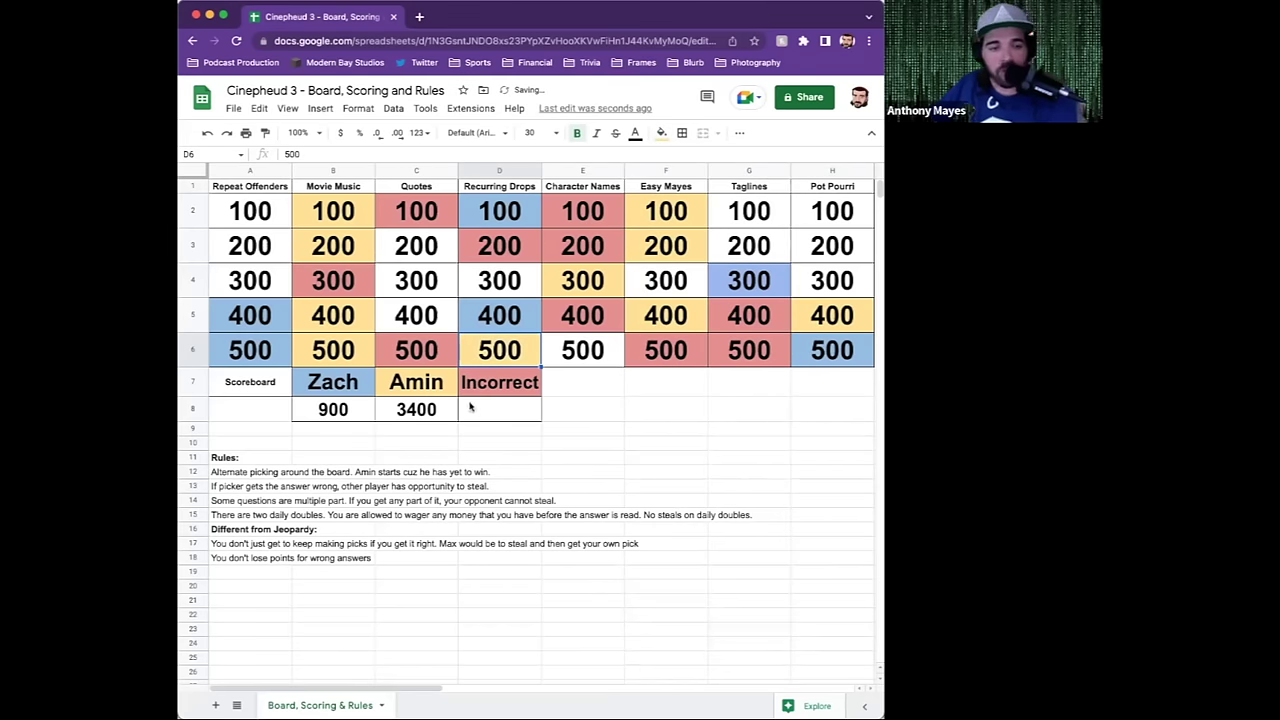
click(431, 418)
text(350)
key(Return)
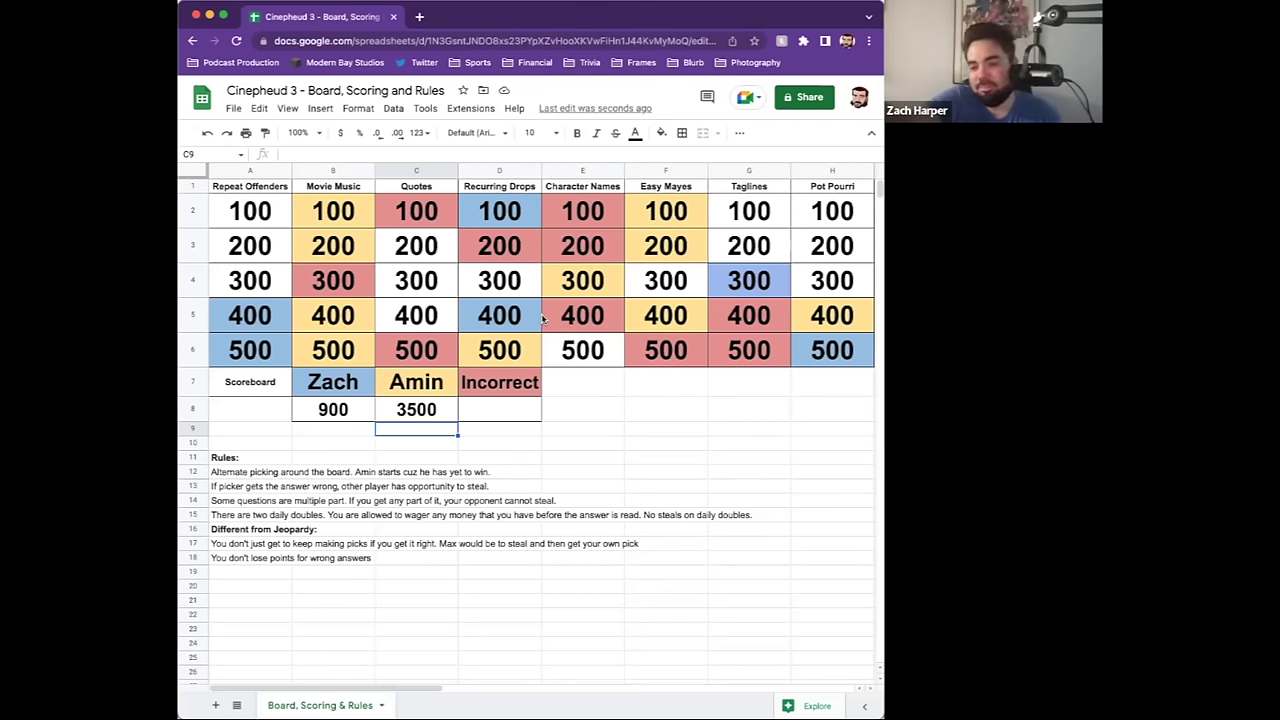
- Fill the Character Names 500 cell with light blue and set the blue player's score in B8 to 2400
click(580, 352)
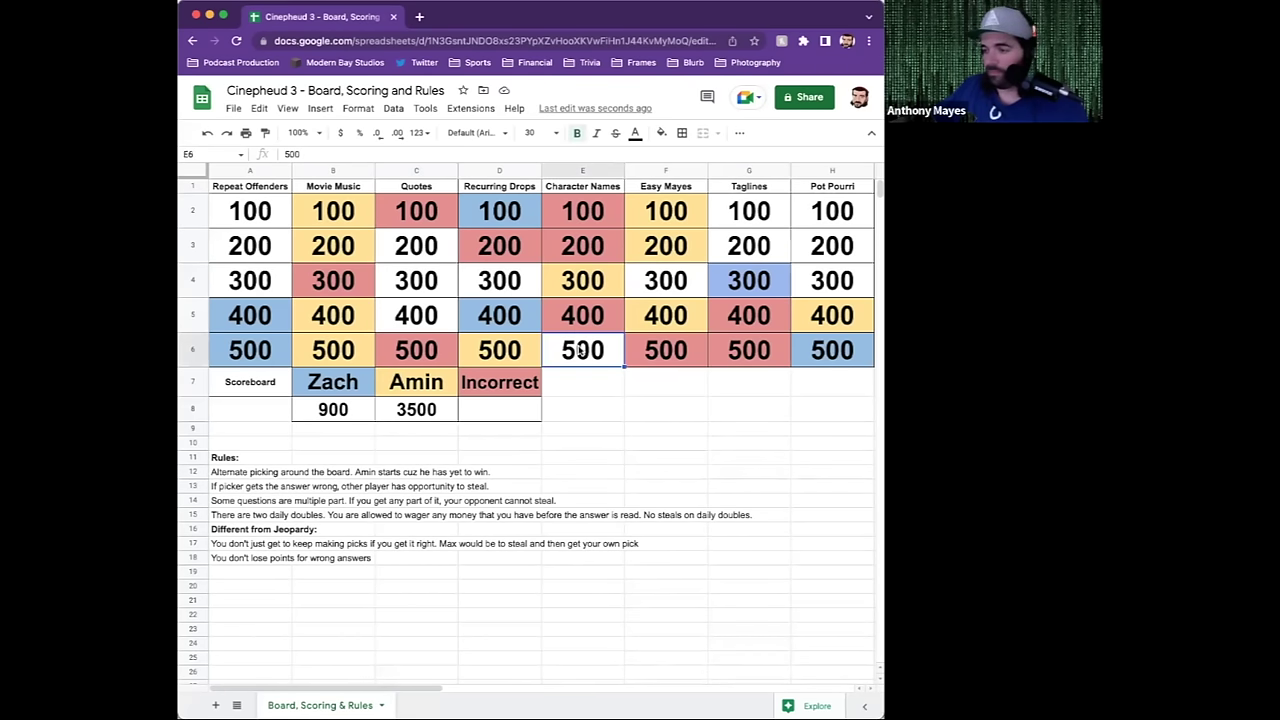
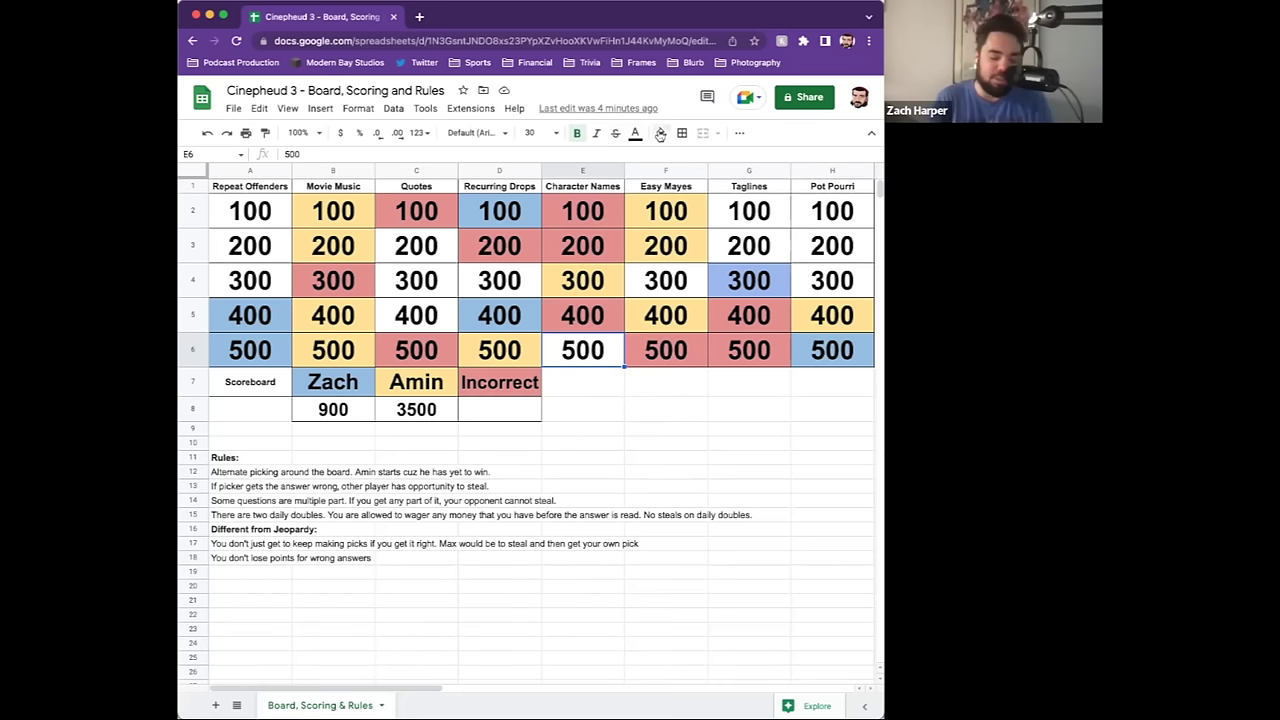
click(660, 133)
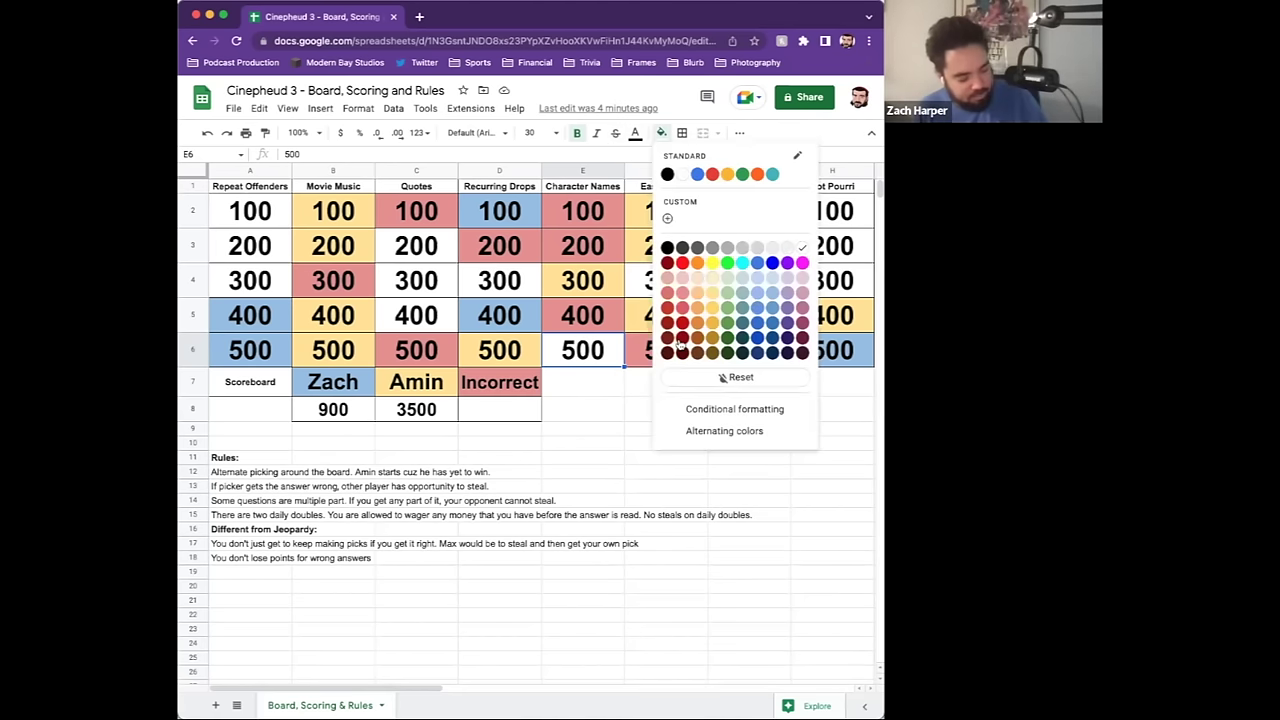
click(774, 296)
click(340, 409)
text(2400)
key(Return)
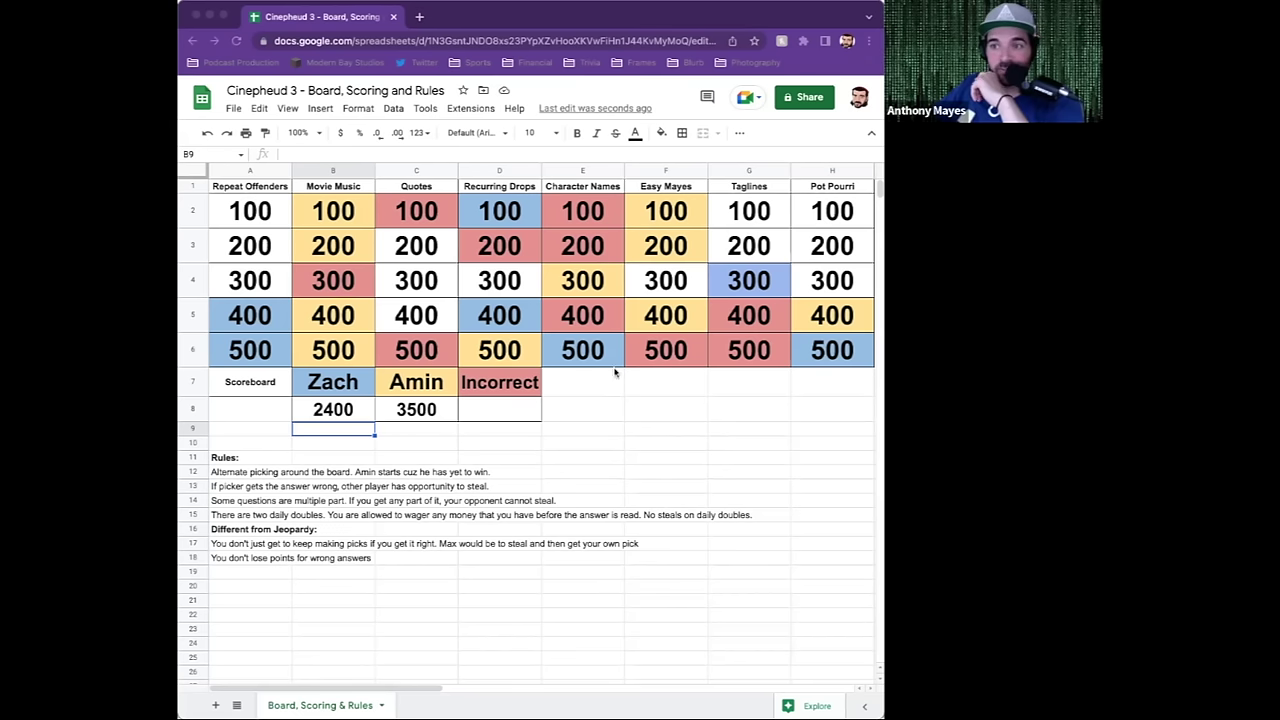
- Fill the Quotes 400 cell with light blue and set the blue player's score in B8 to 2800
click(428, 318)
click(425, 322)
click(661, 133)
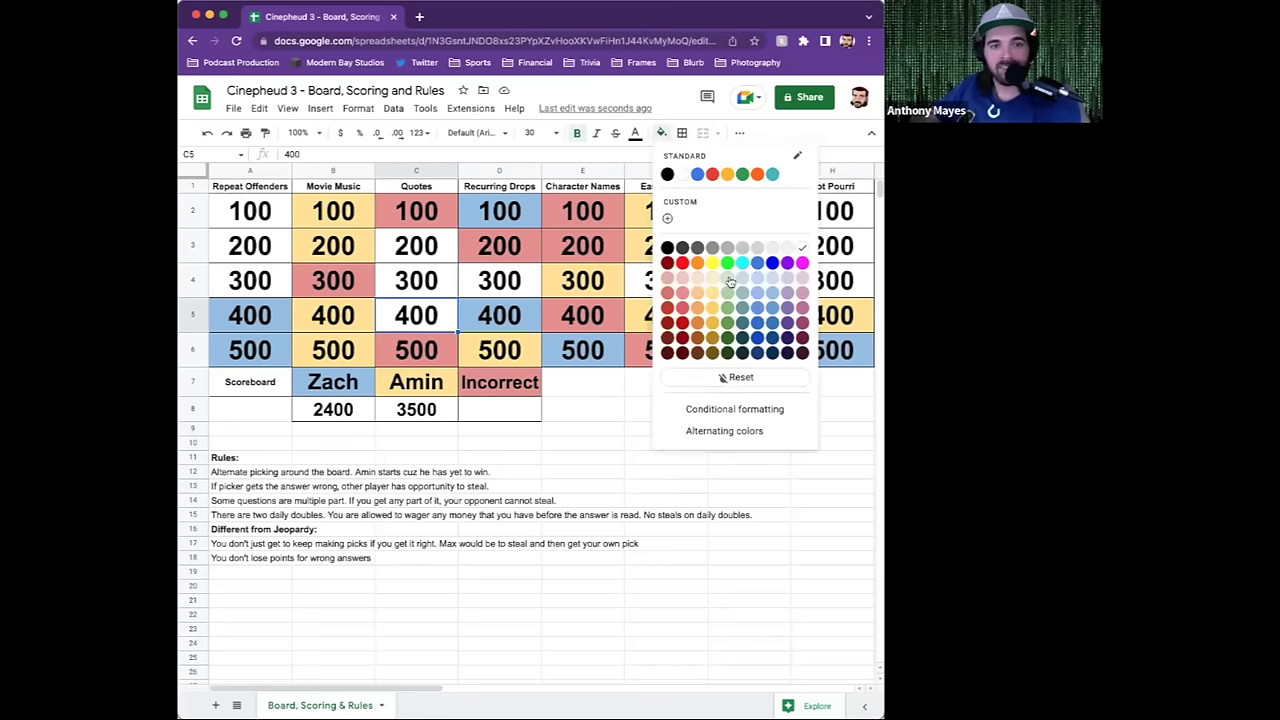
click(772, 307)
click(348, 415)
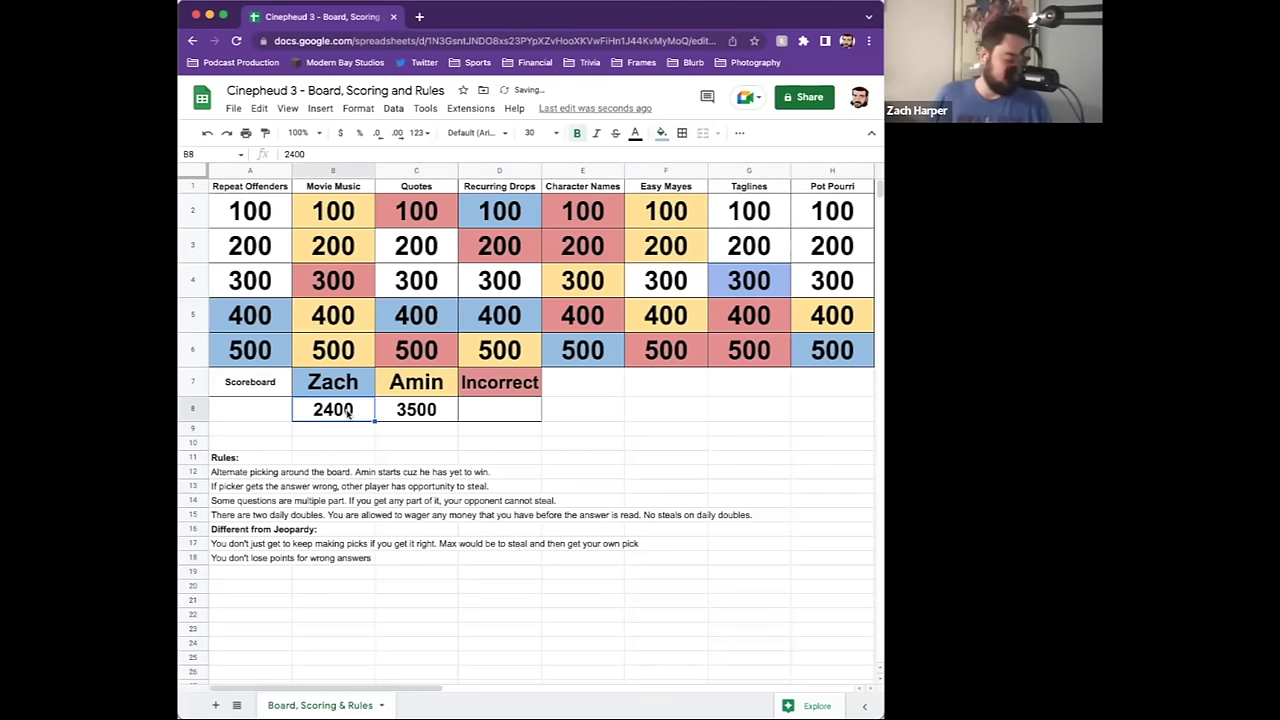
text(2800)
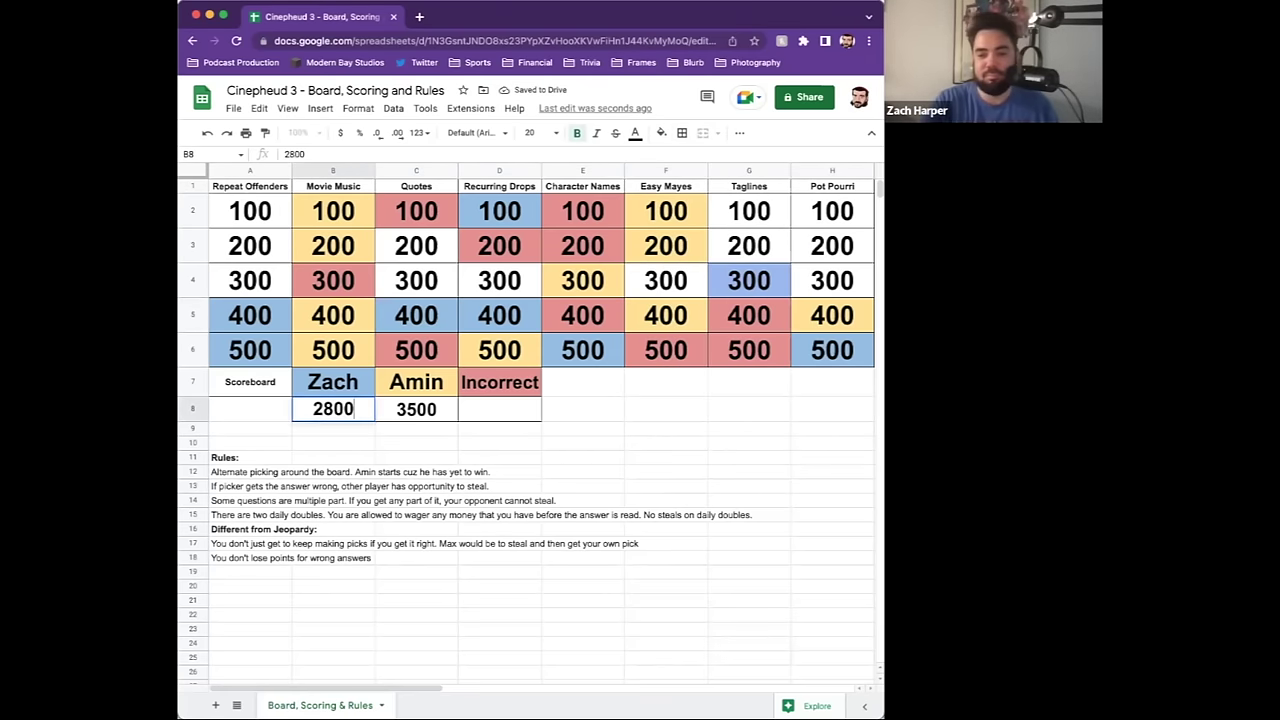
key(Return)
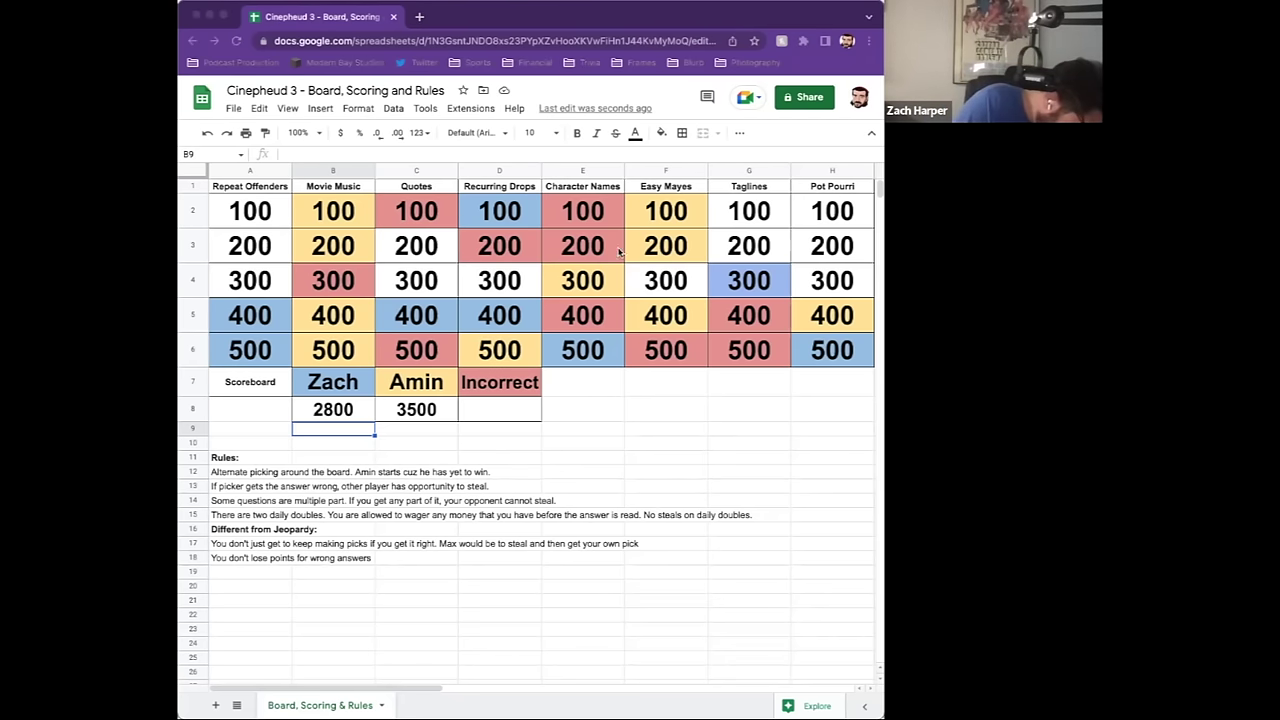
- Fill the Taglines 100 cell with light yellow and set the yellow player's score in C8 to 3600
click(753, 222)
click(751, 221)
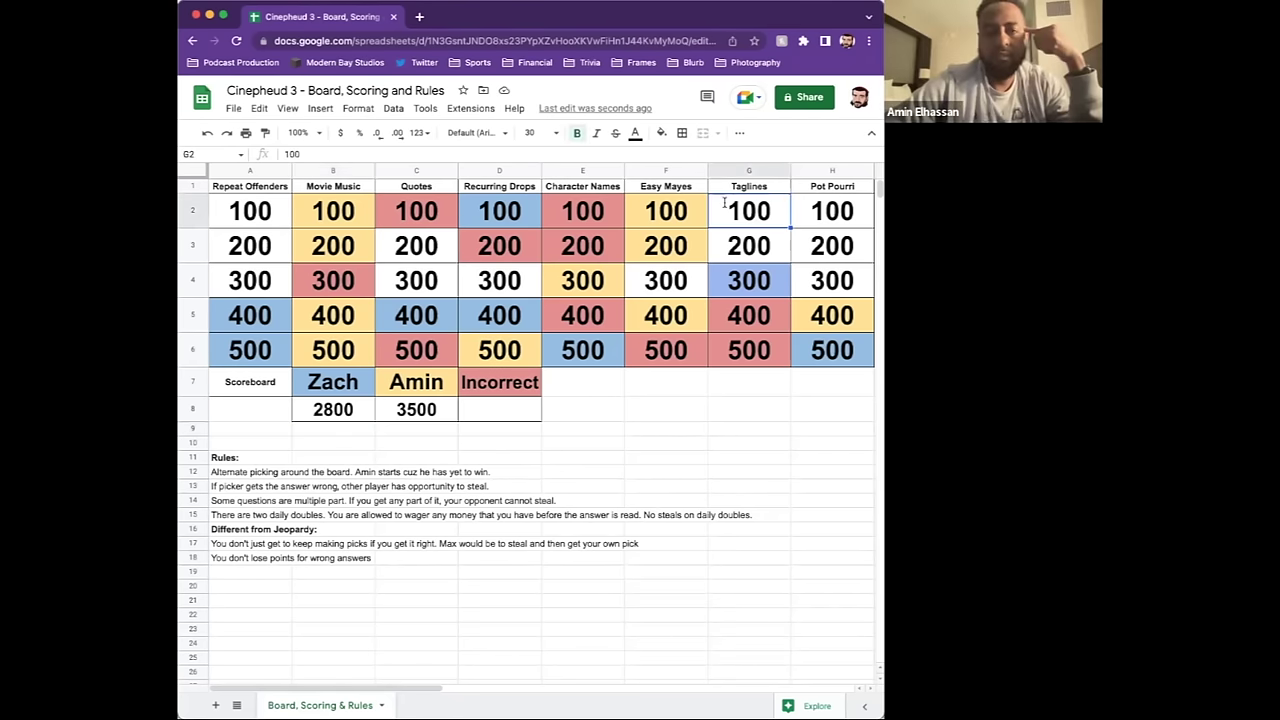
click(662, 133)
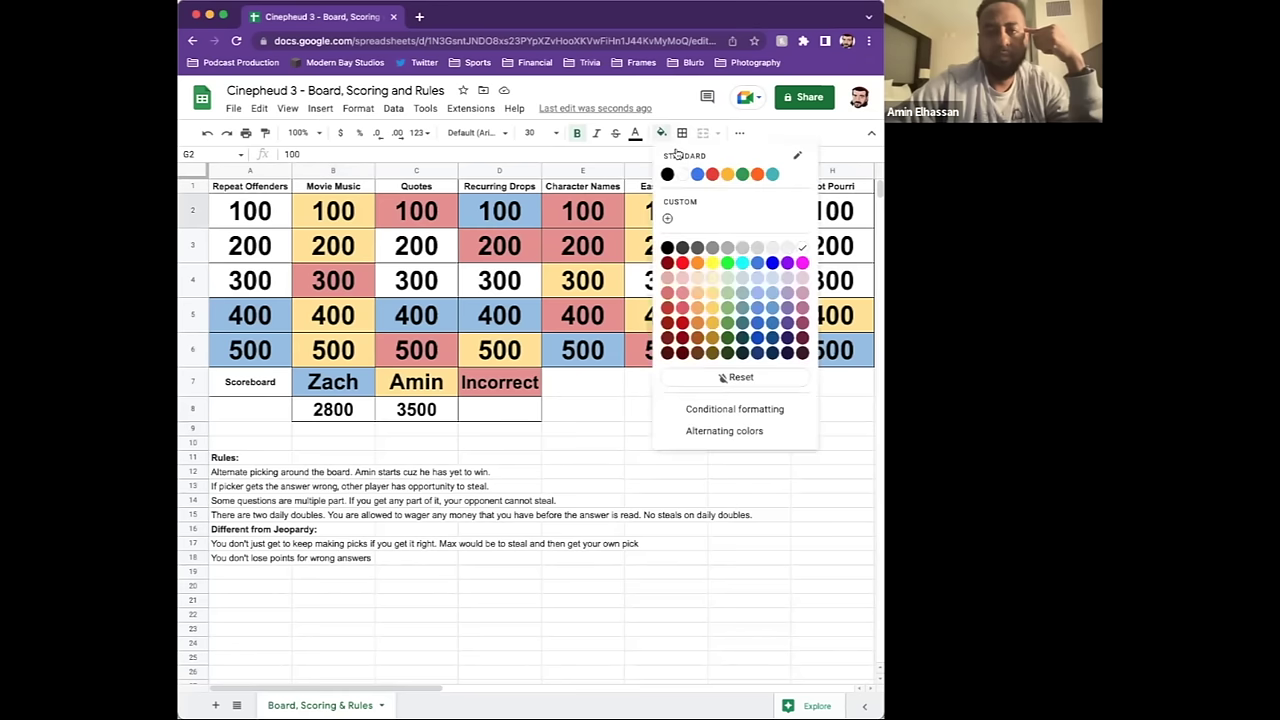
click(707, 287)
click(427, 413)
text(3600)
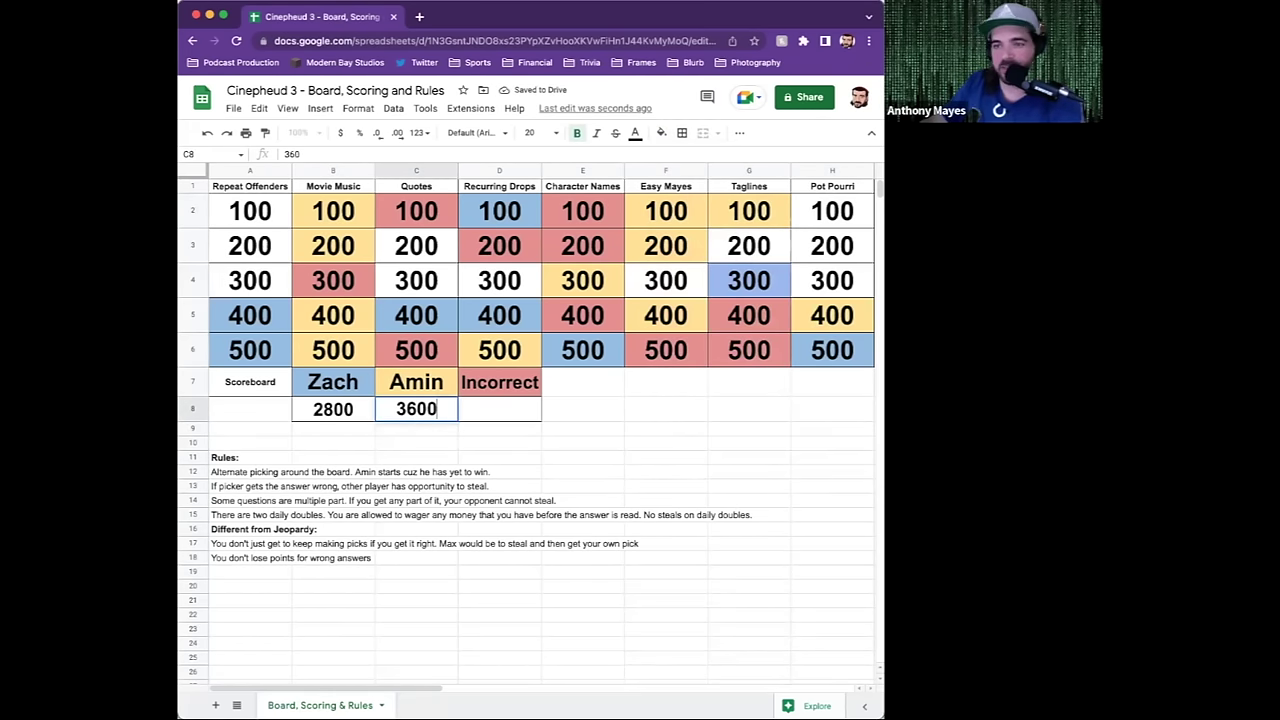
key(Return)
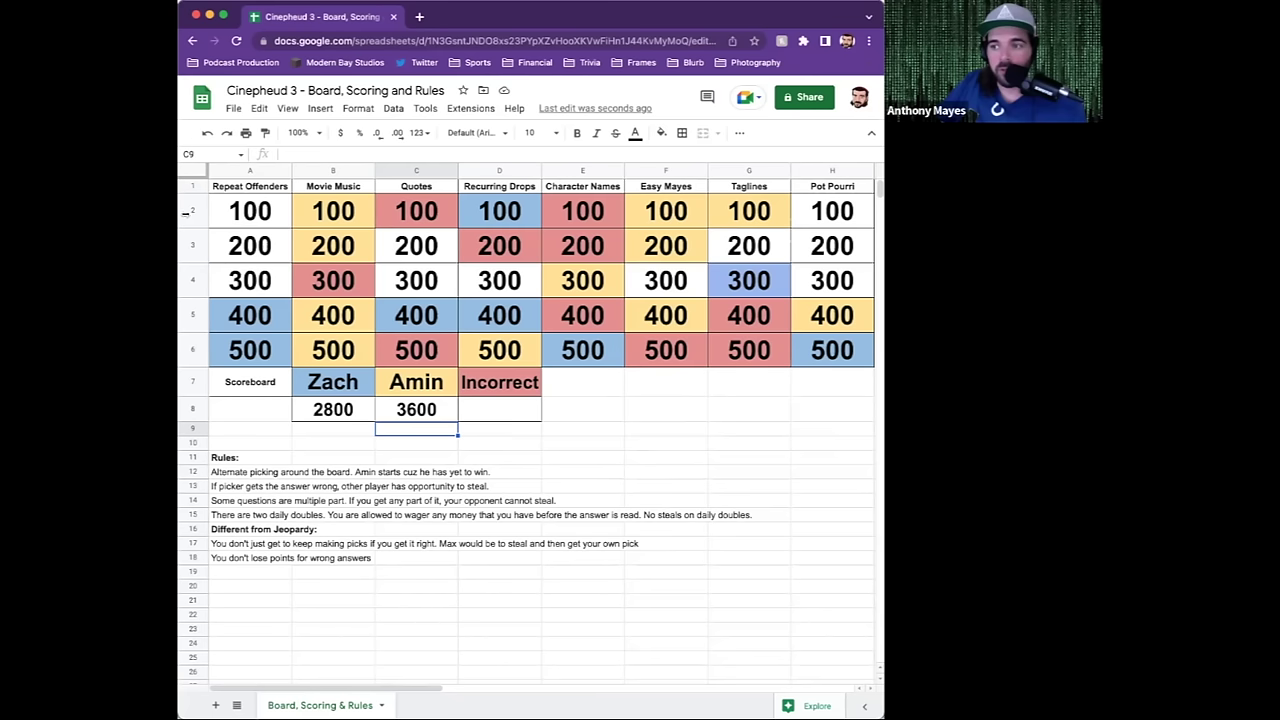
- Fill the Repeat Offenders 300 cell with light blue 2 and set the blue player's score in B8 to 3000
click(248, 290)
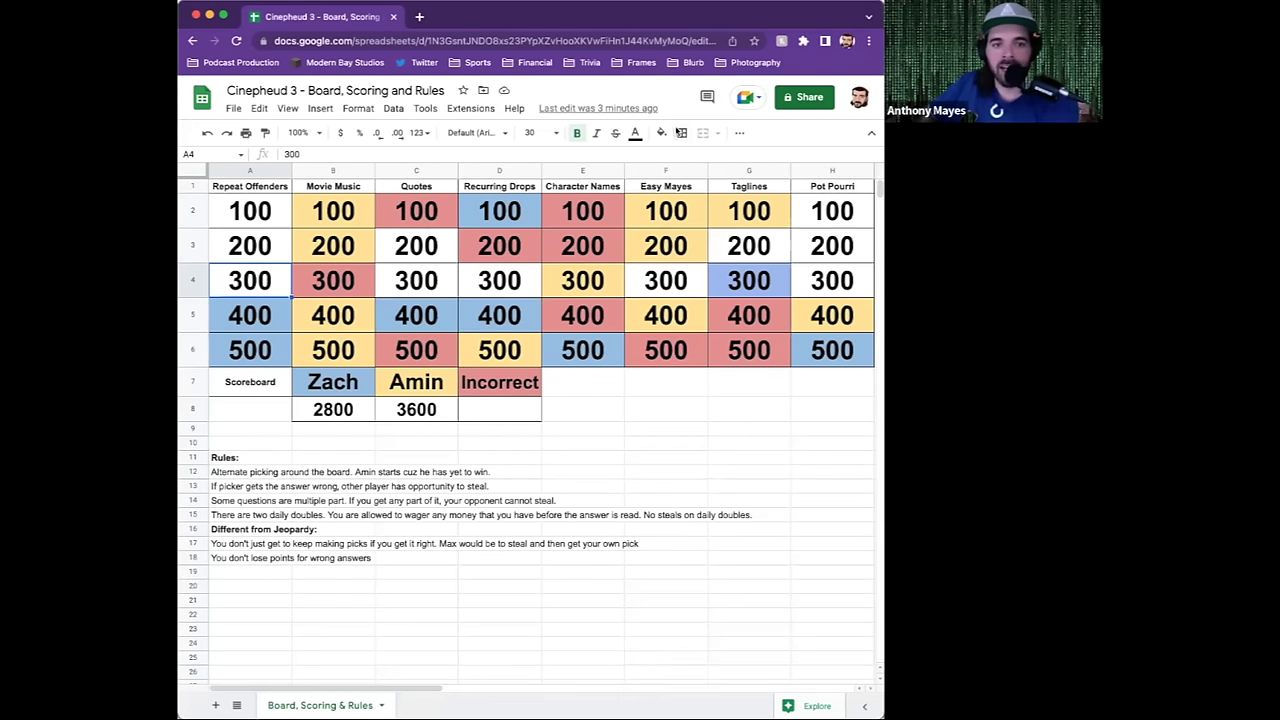
click(661, 132)
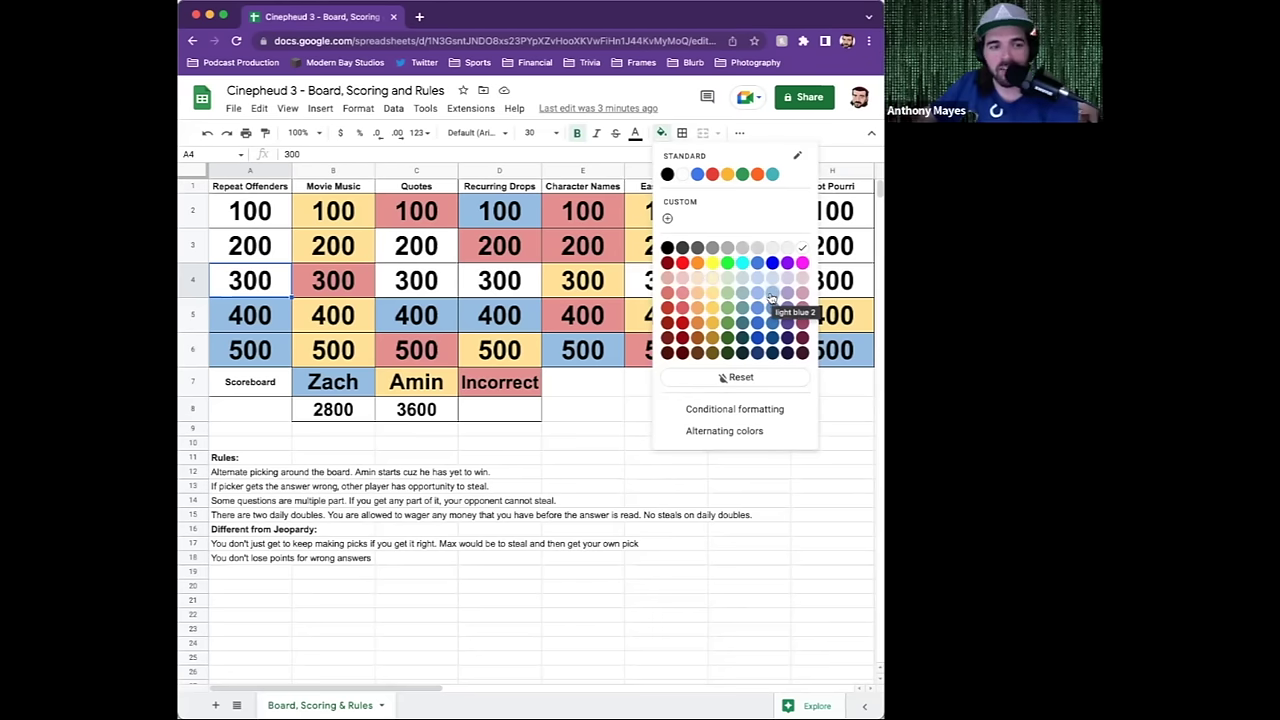
click(770, 295)
click(327, 411)
text(3000)
key(Return)
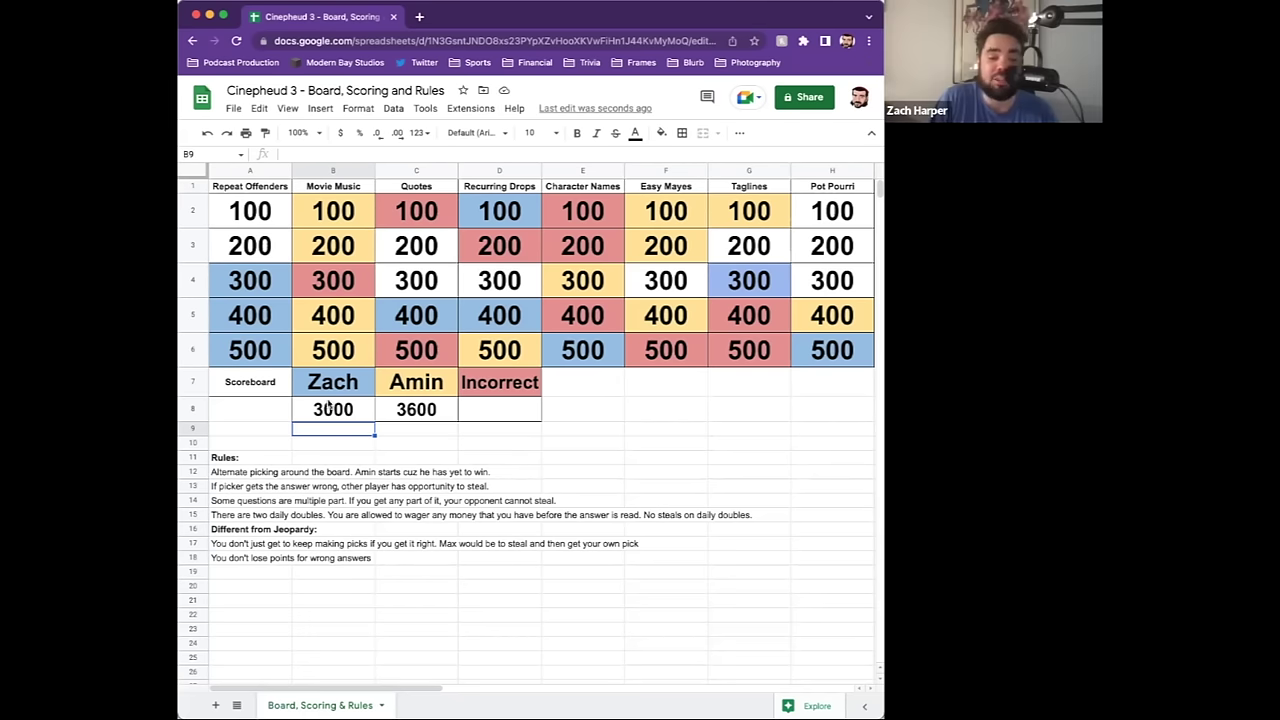
click(336, 407)
click(420, 416)
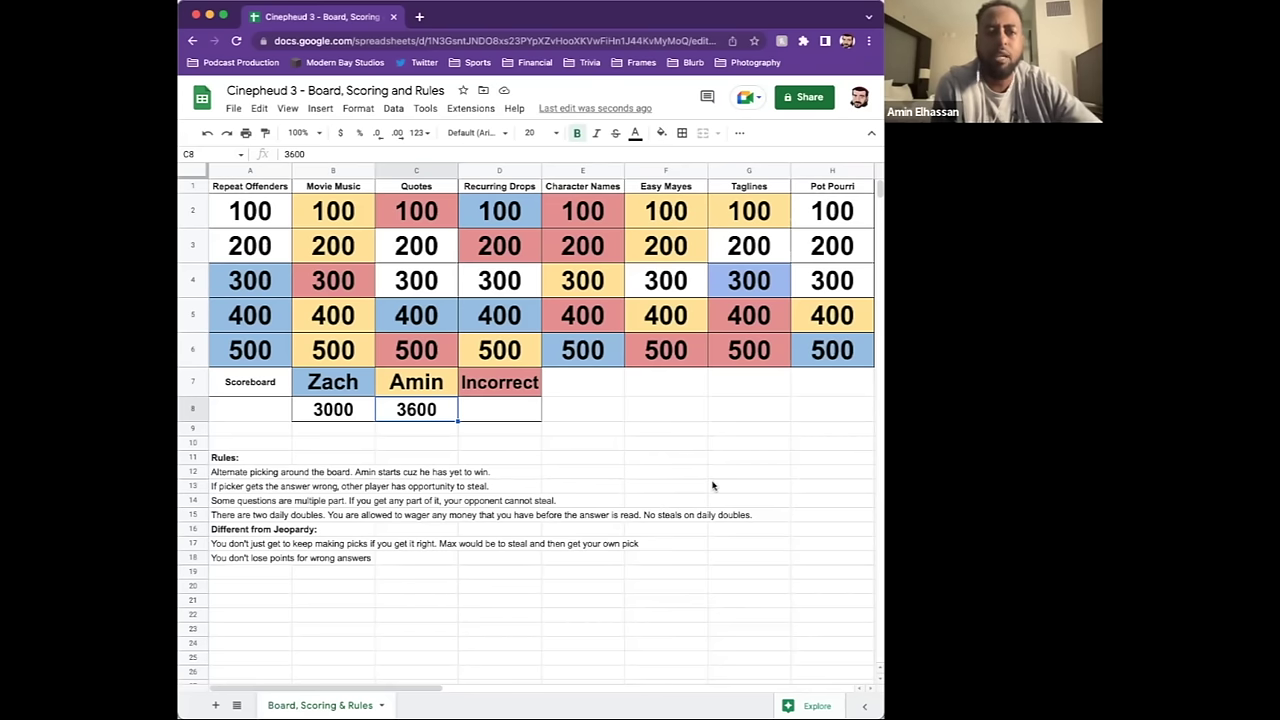
click(650, 438)
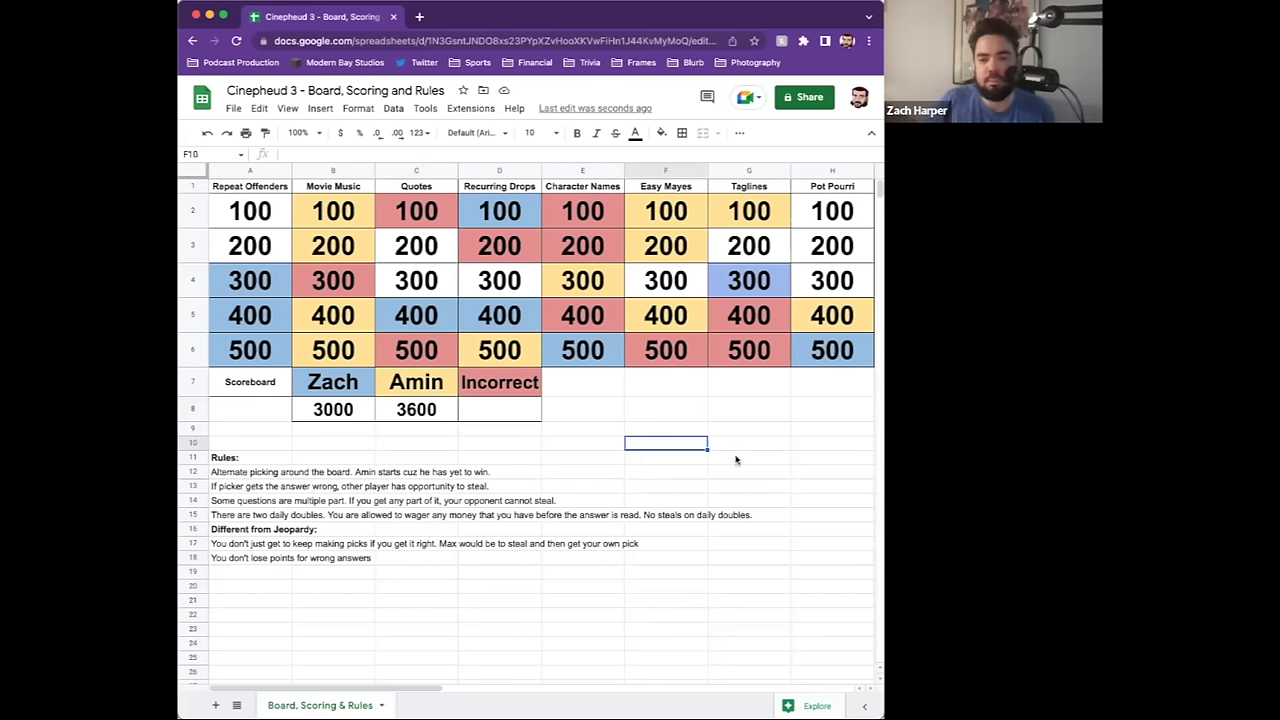
- Fill the Easy Mayes 300 cell with the light red used for incorrect answers
click(656, 290)
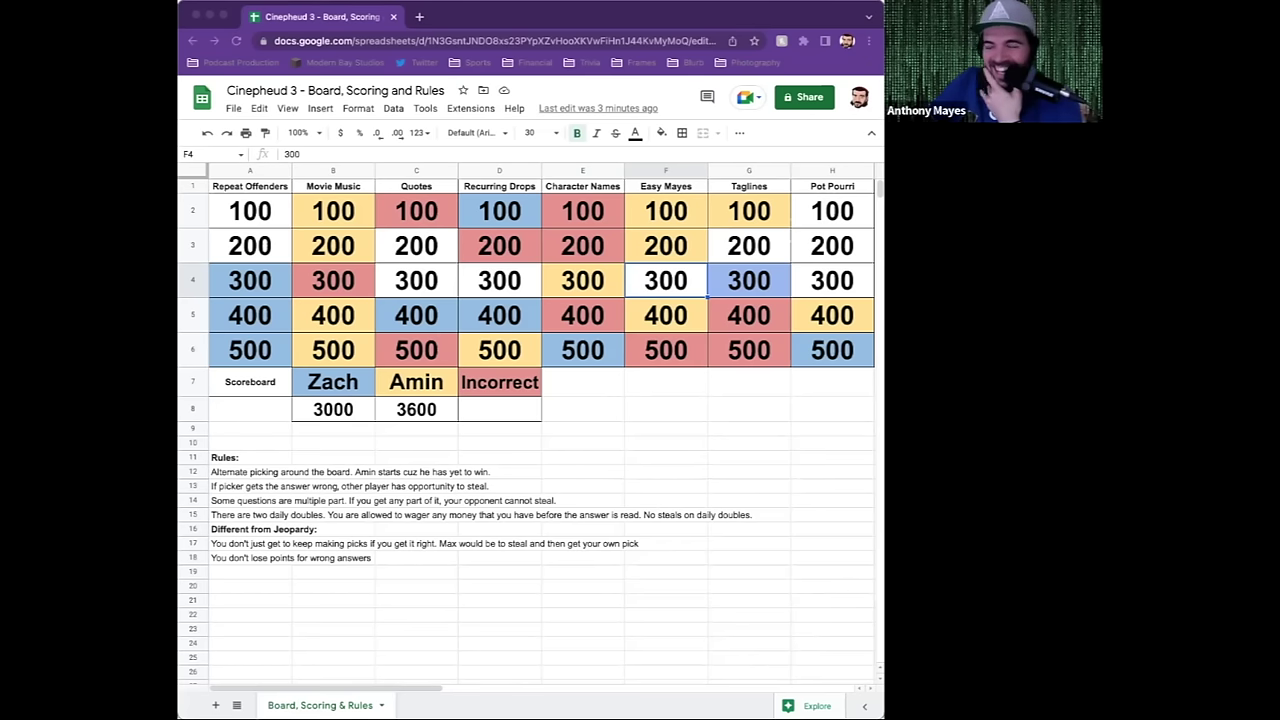
click(666, 291)
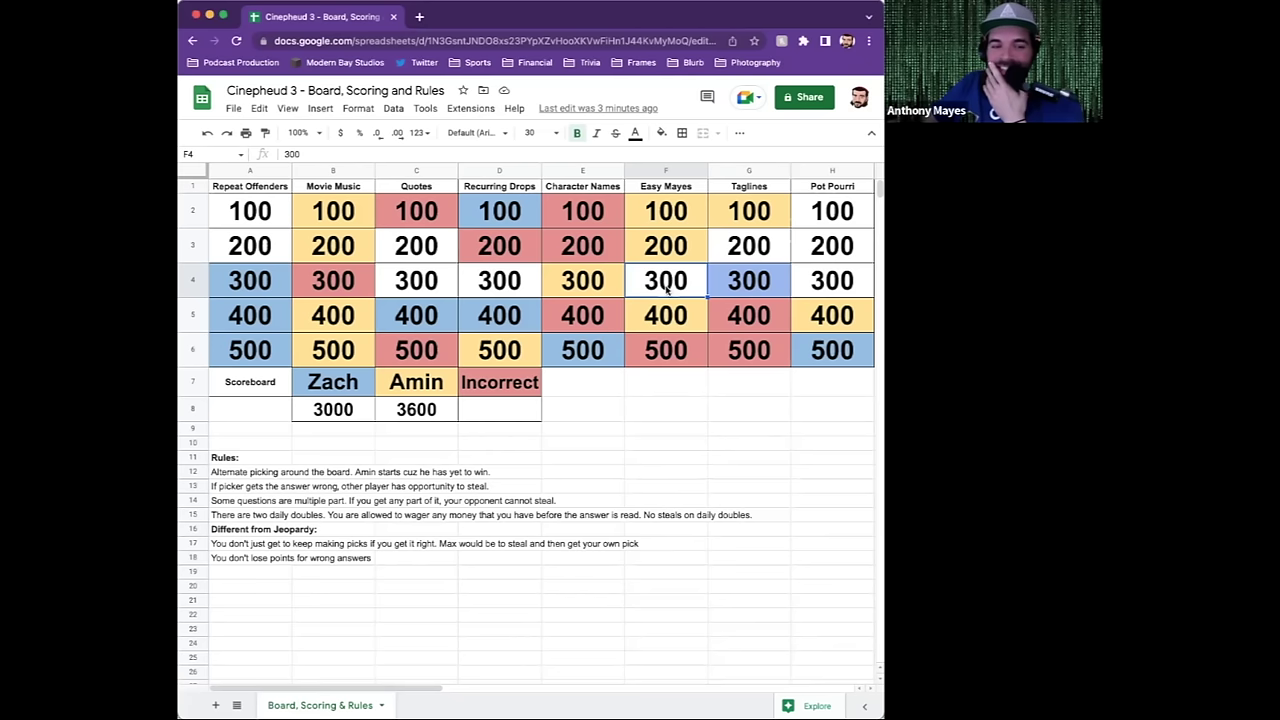
click(660, 135)
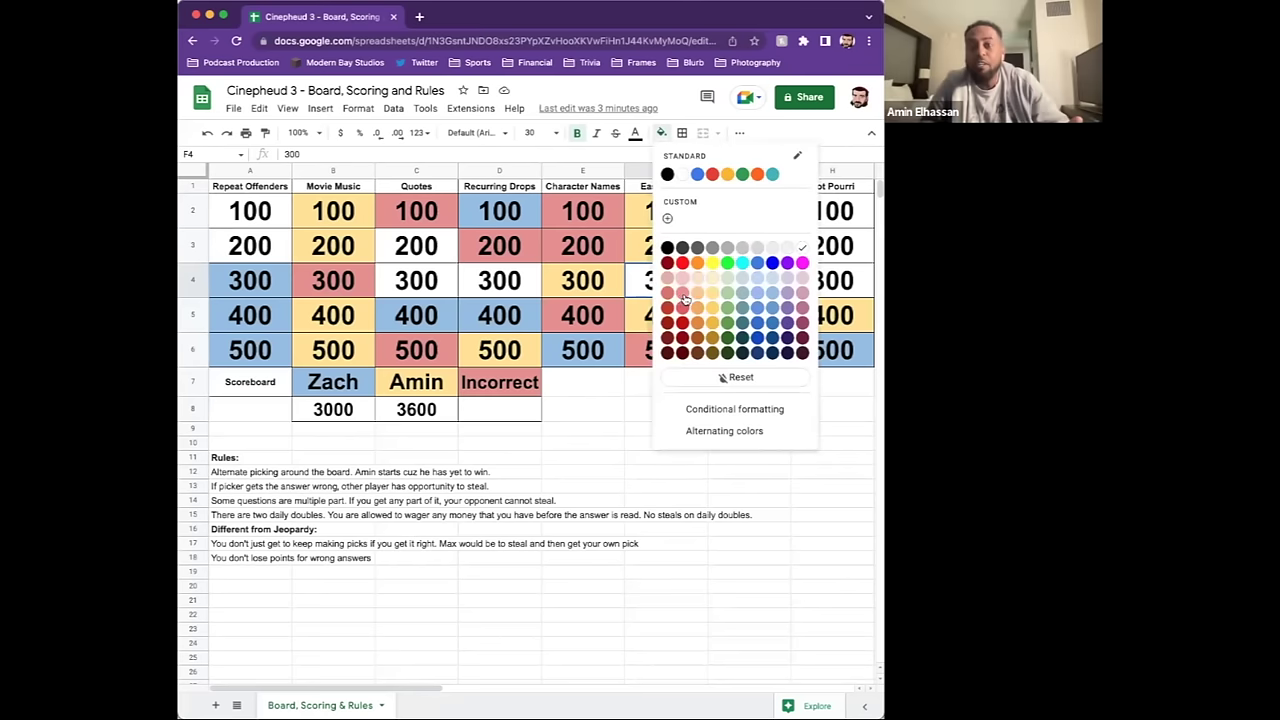
click(682, 295)
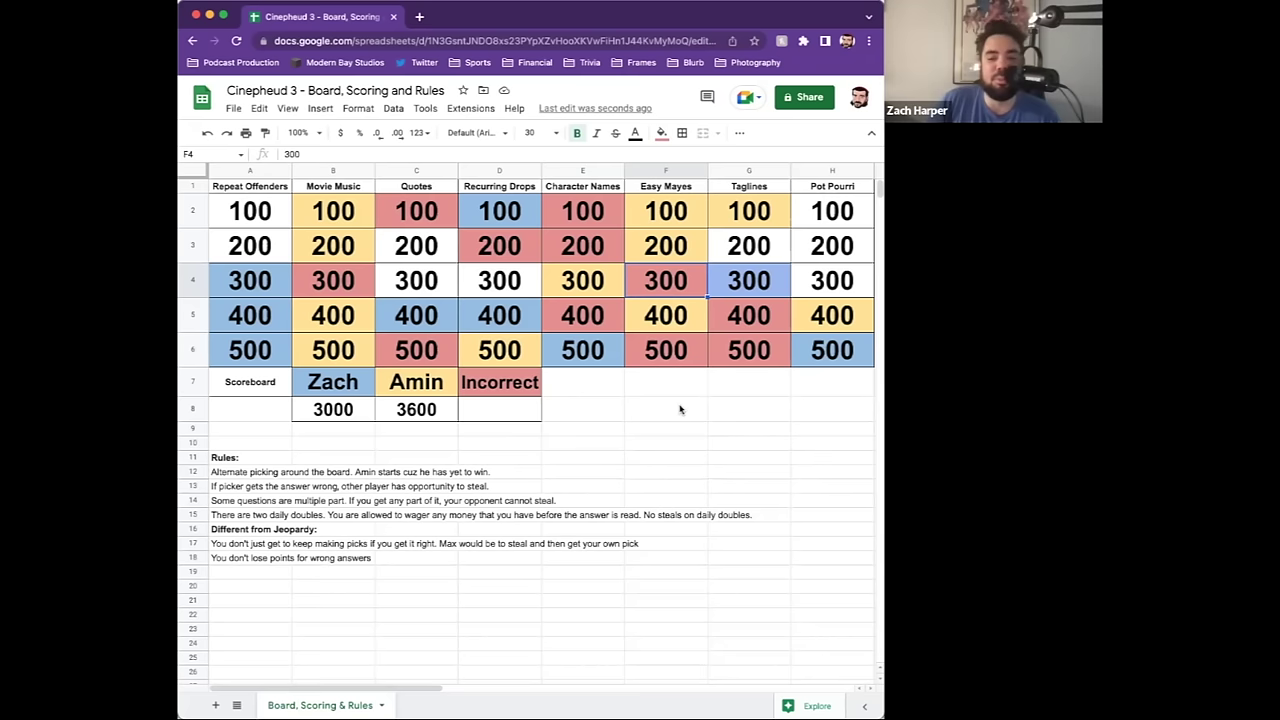
- Fill the Quotes 300 cell with light blue and set the blue player's score in B8 to 3300
click(432, 288)
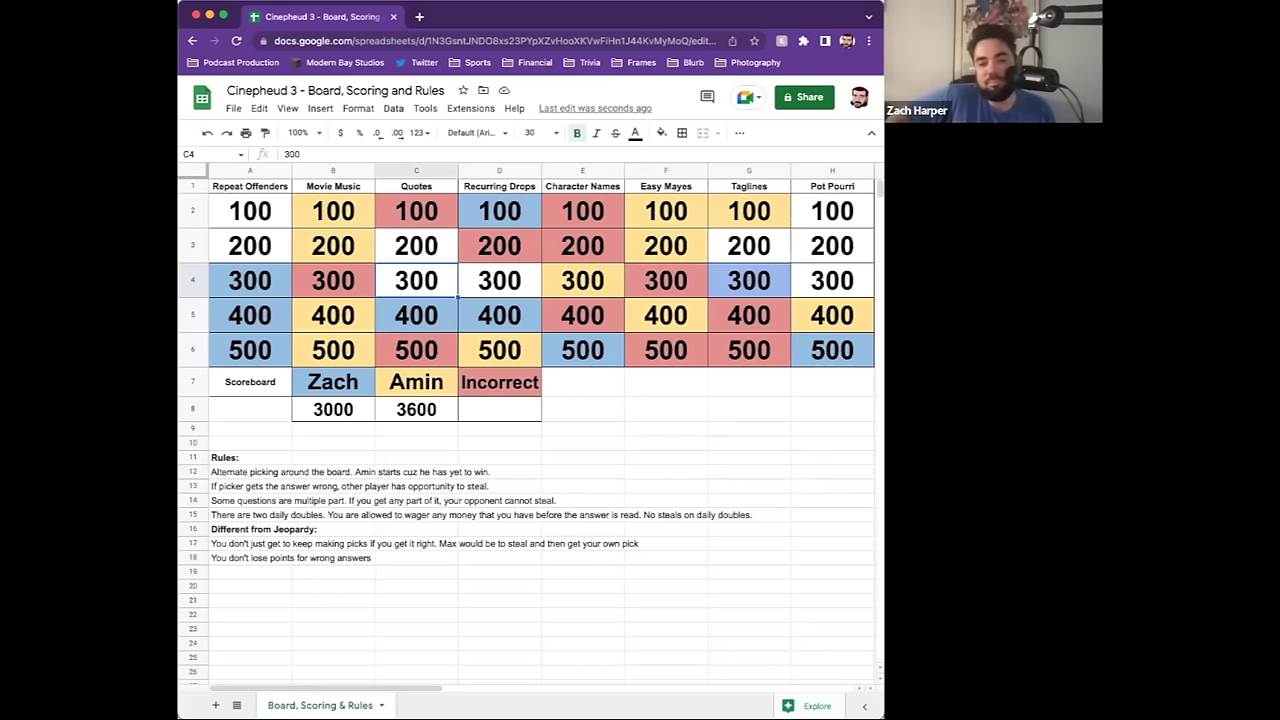
key(super+Tab)
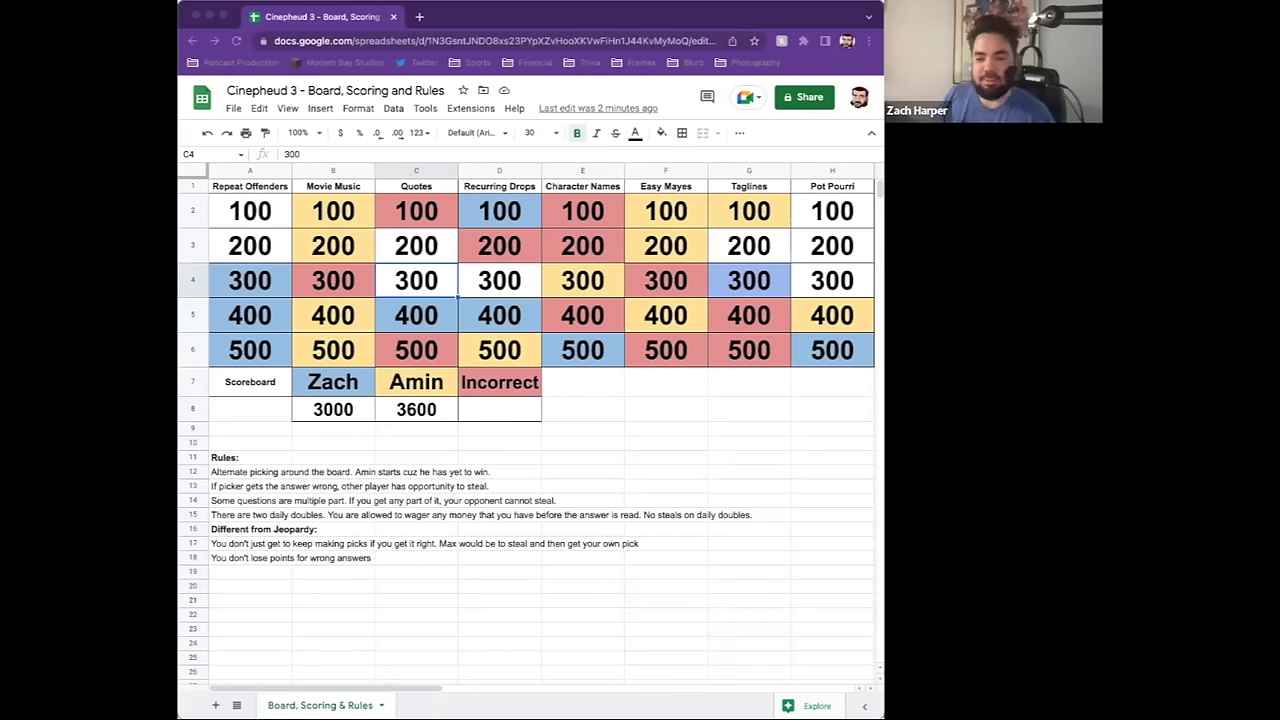
click(667, 138)
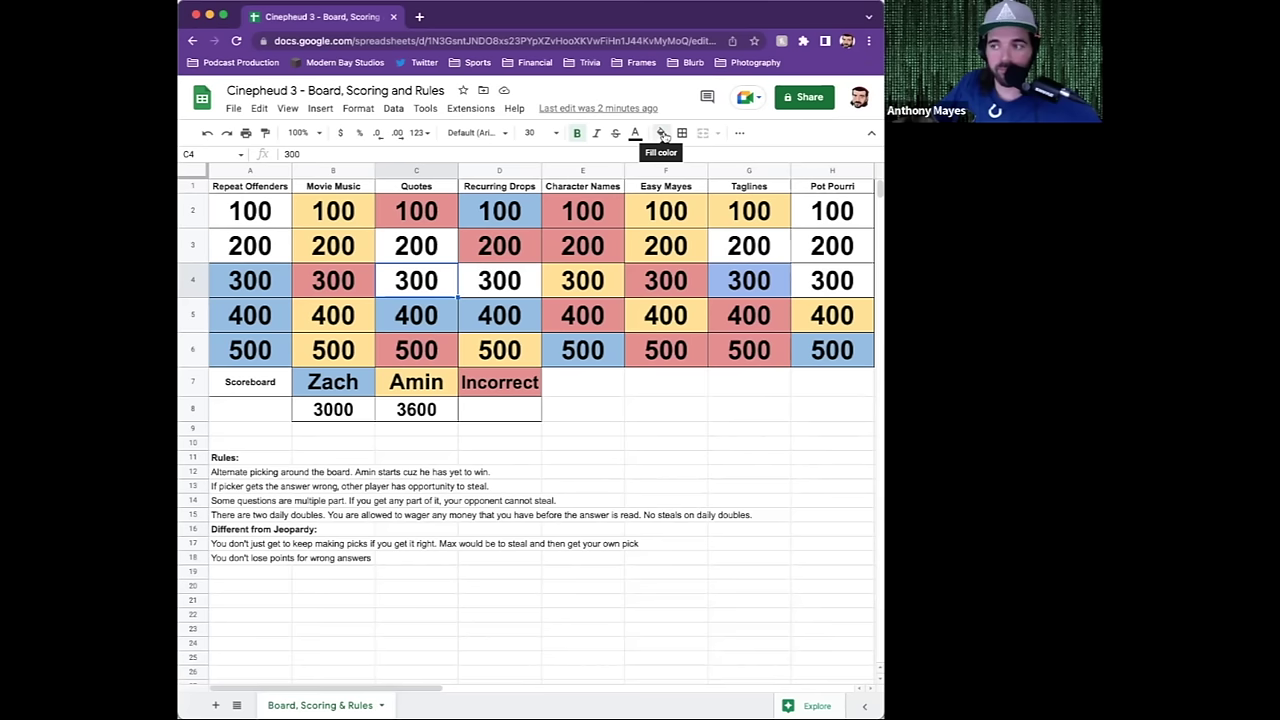
click(662, 134)
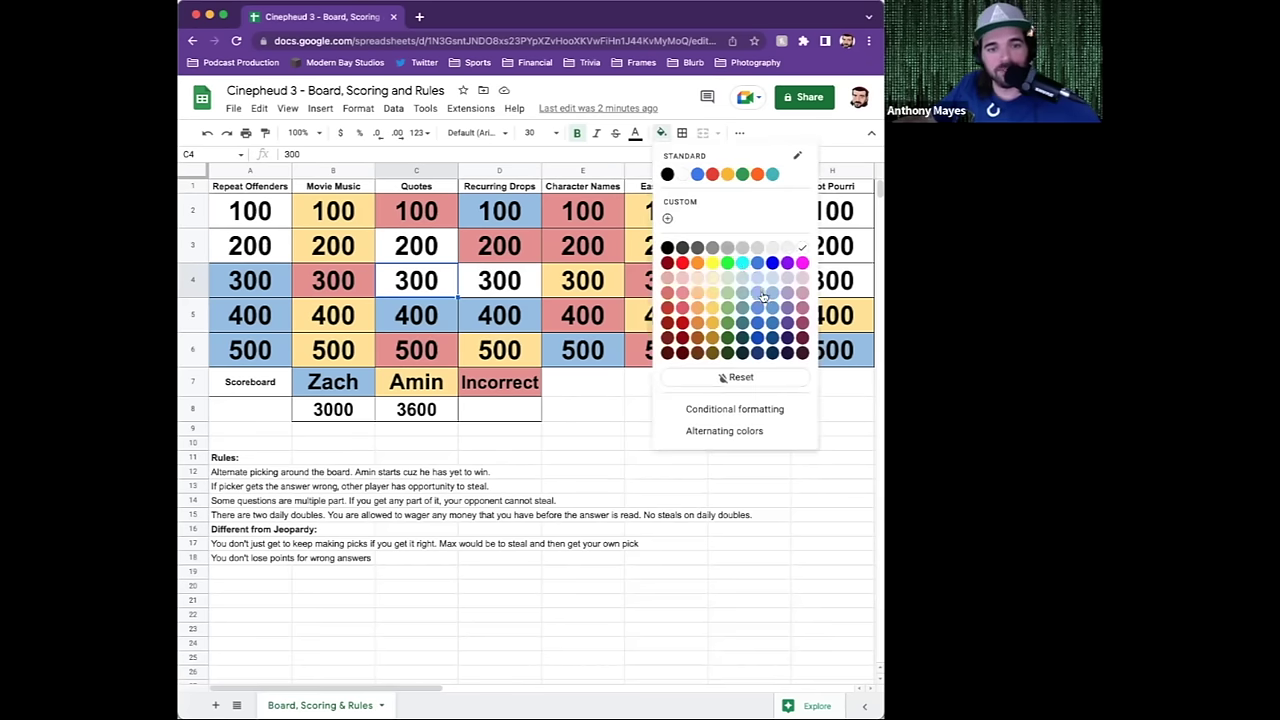
click(758, 293)
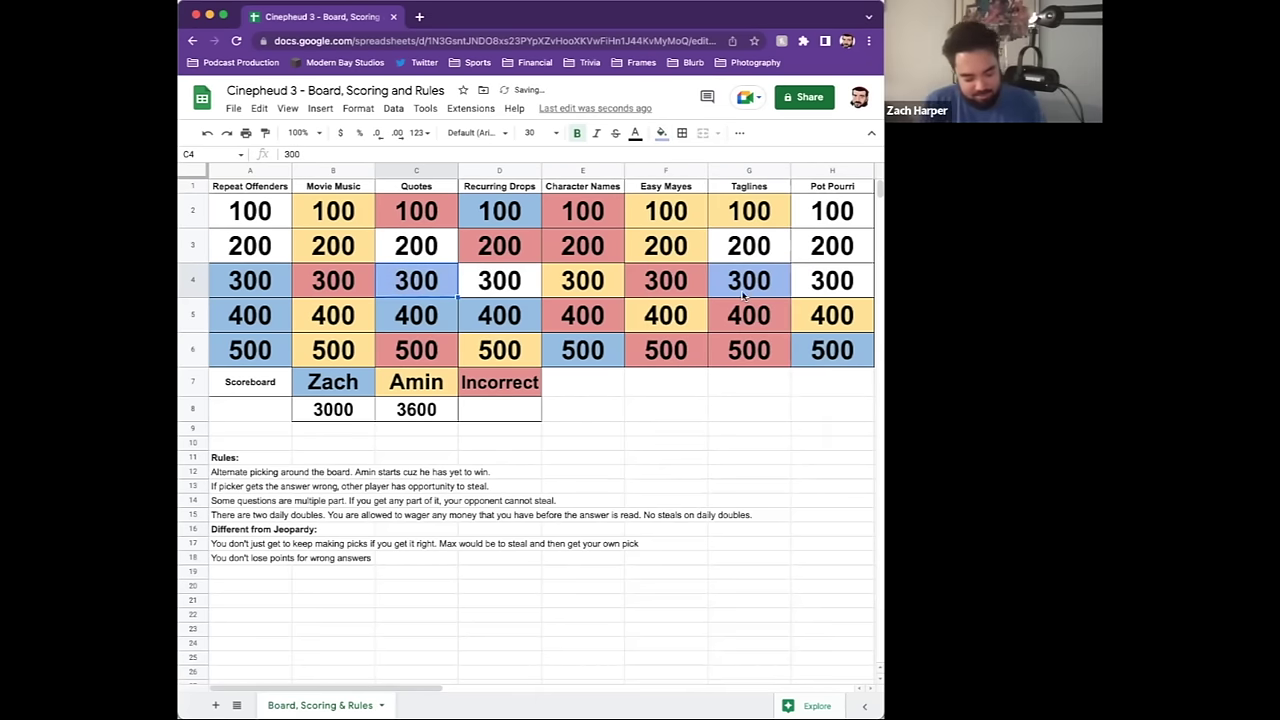
click(662, 134)
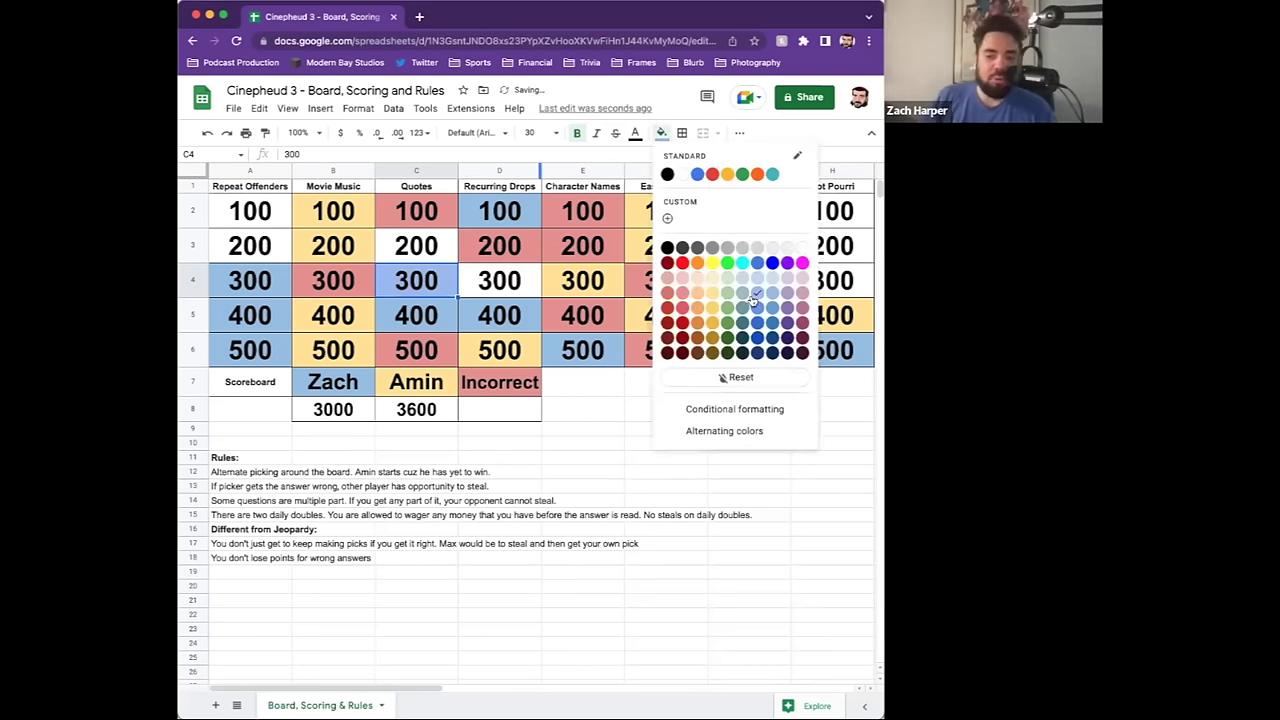
click(770, 298)
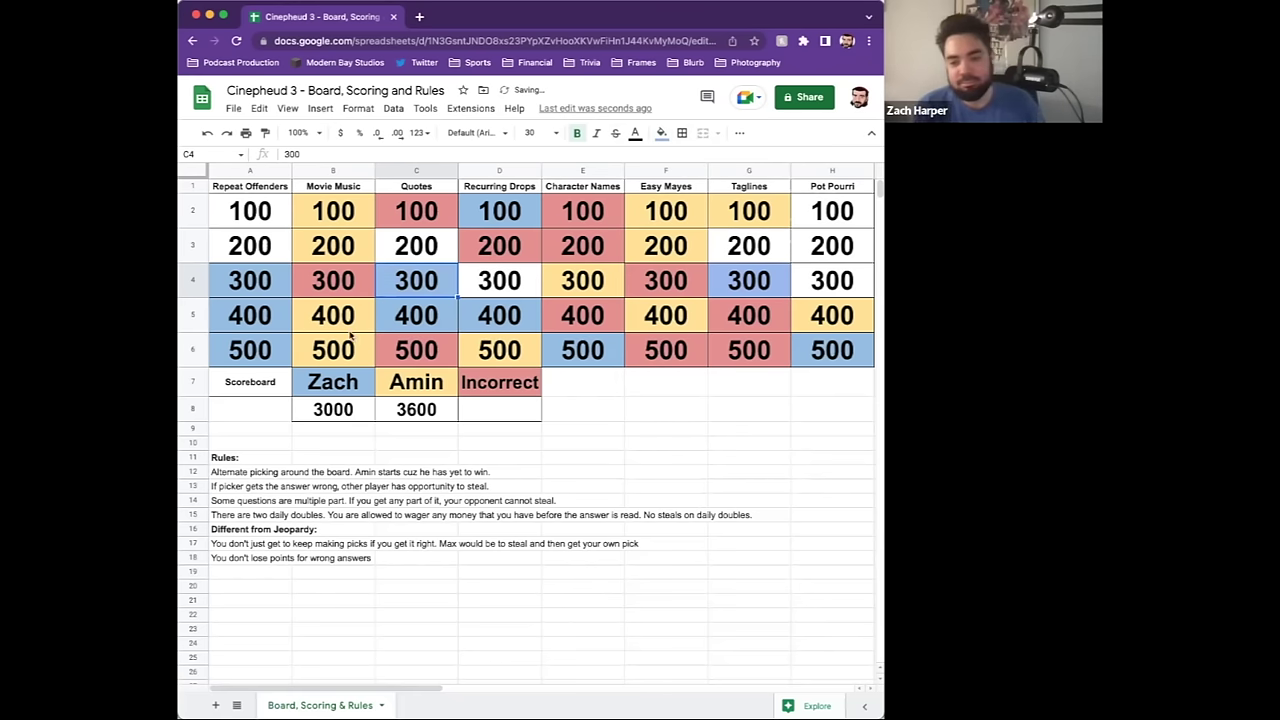
click(338, 413)
text(3300)
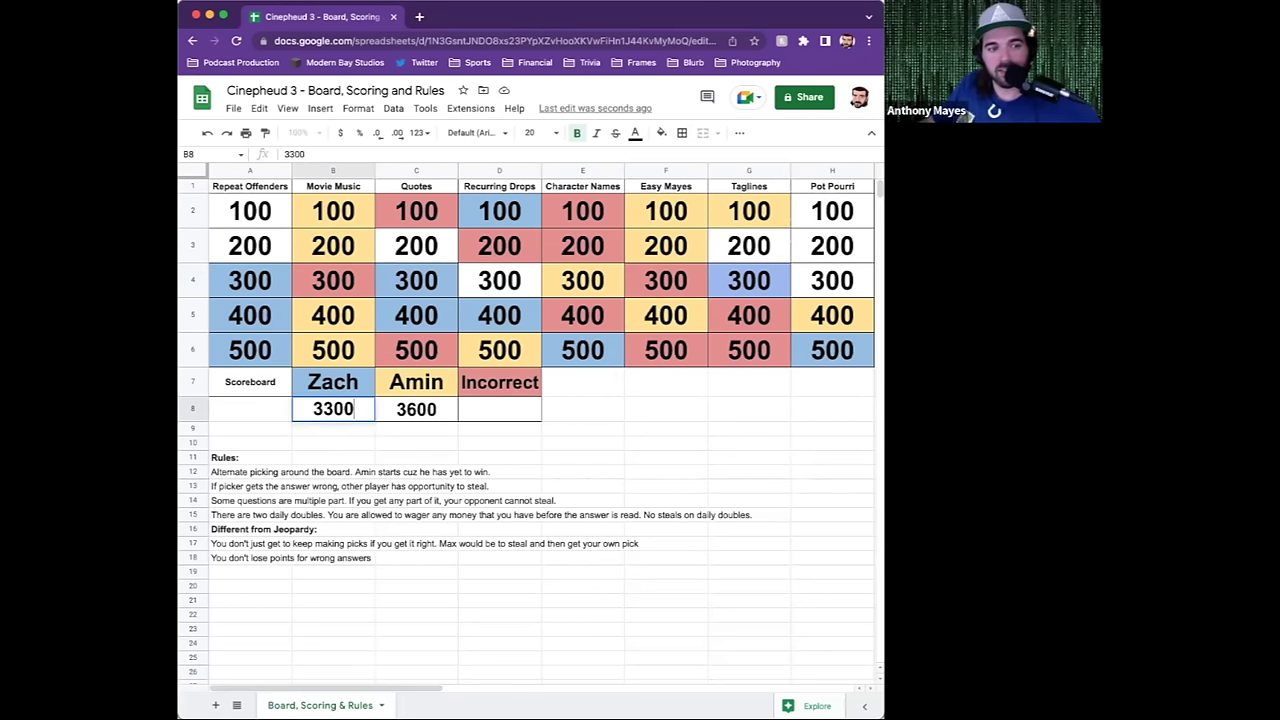
key(Return)
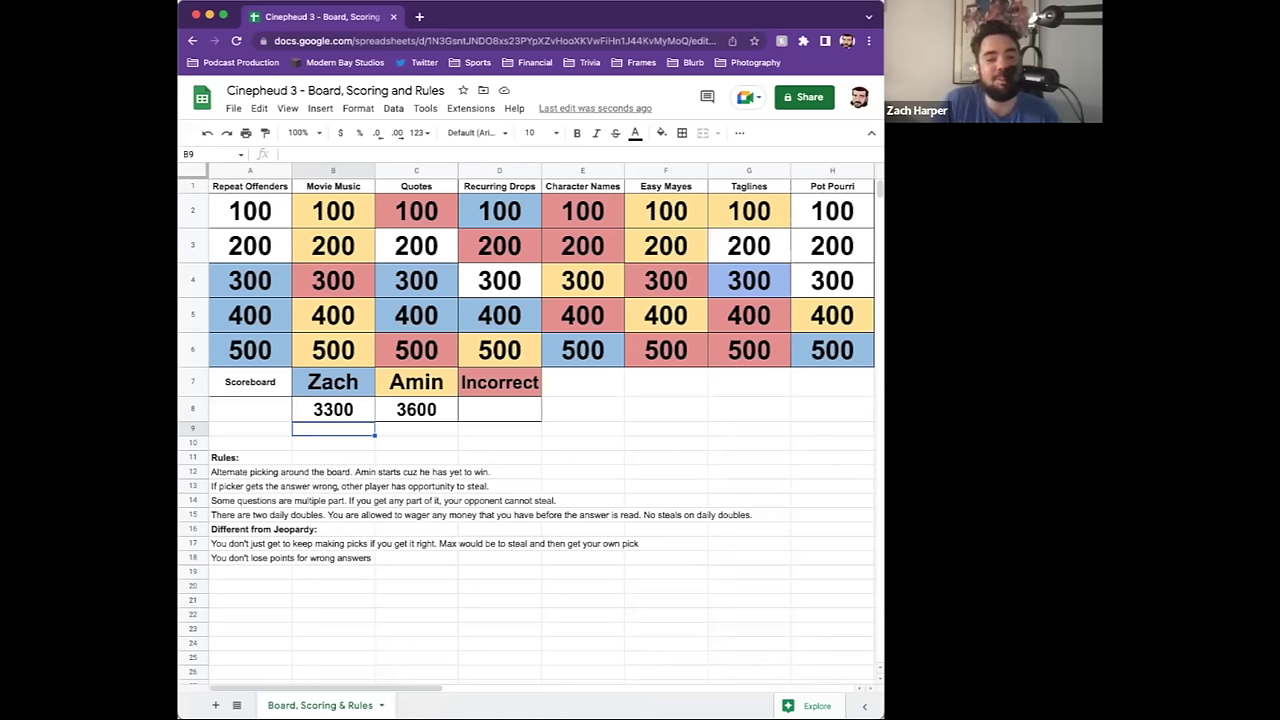
- Fill the Quotes 200 cell with light blue and set the blue player's score in B8 to 3500
click(425, 251)
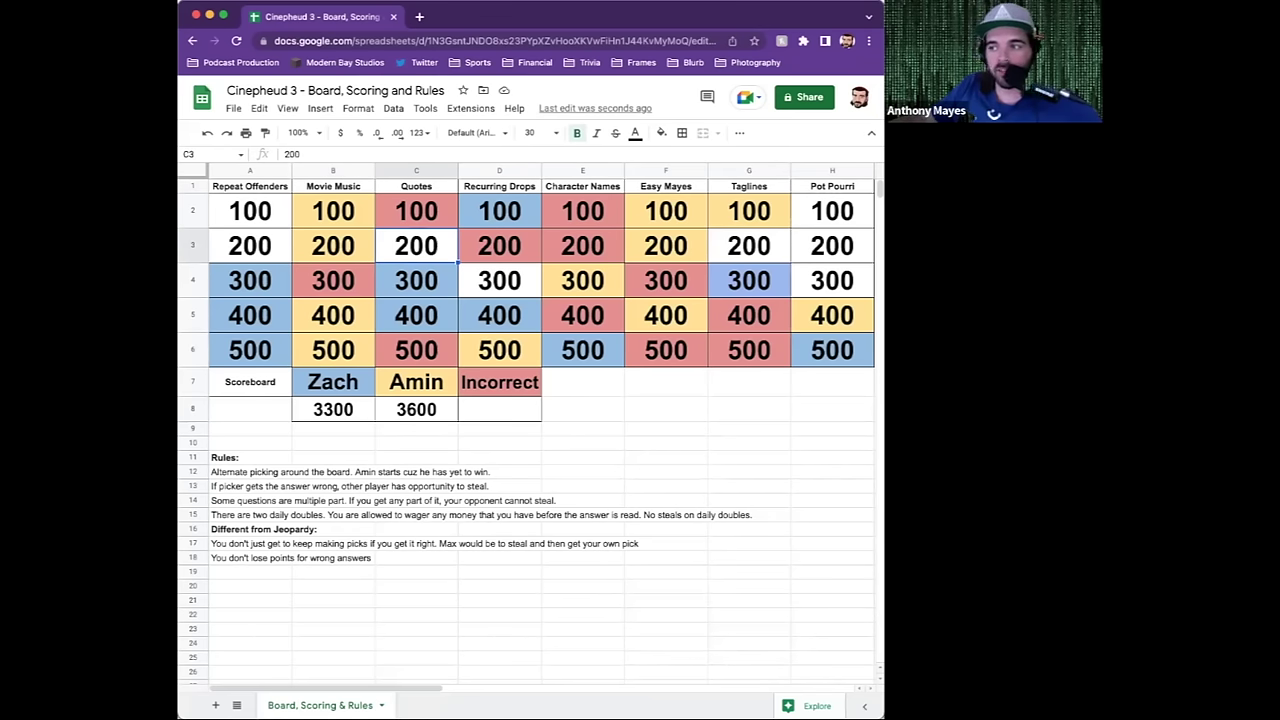
key(super+Tab)
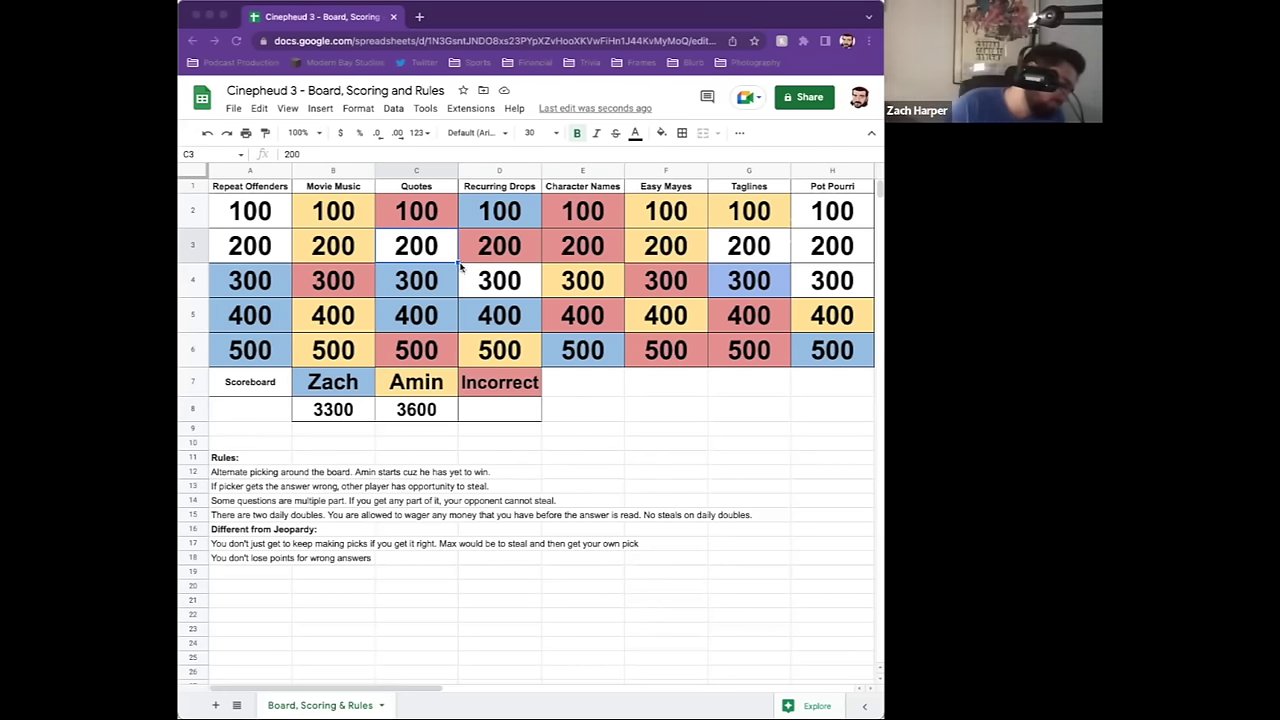
click(427, 257)
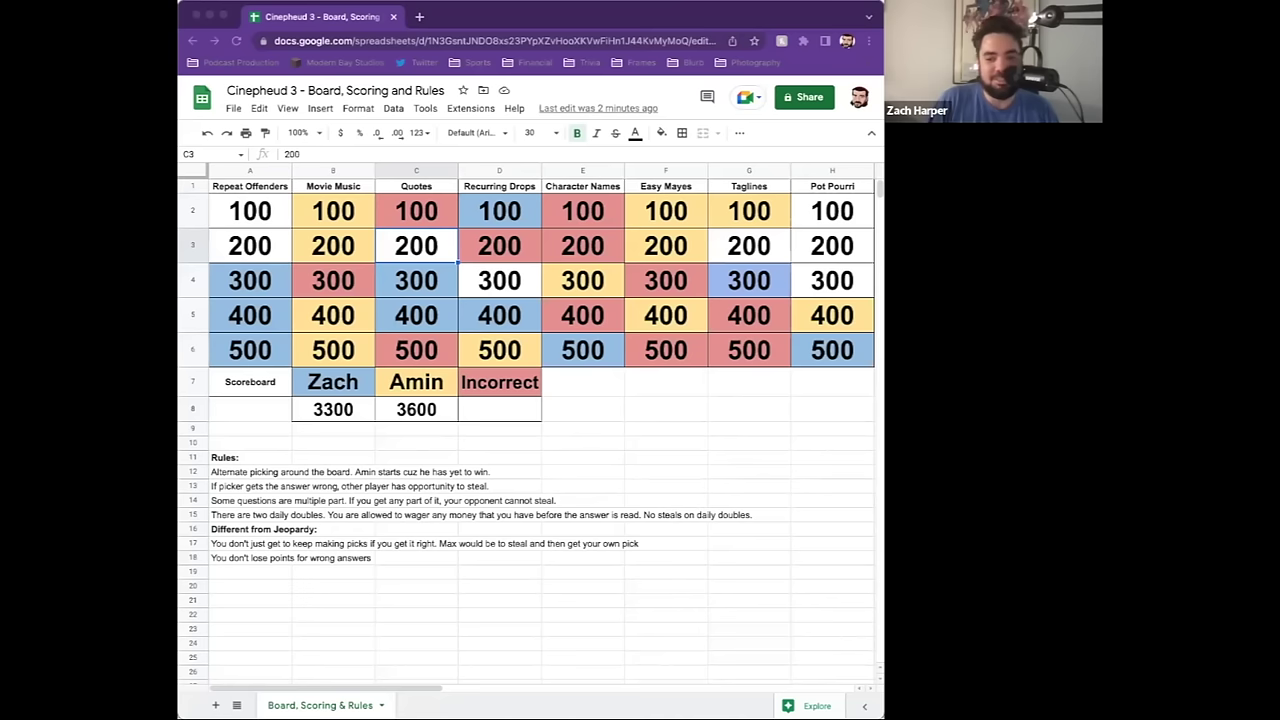
click(661, 133)
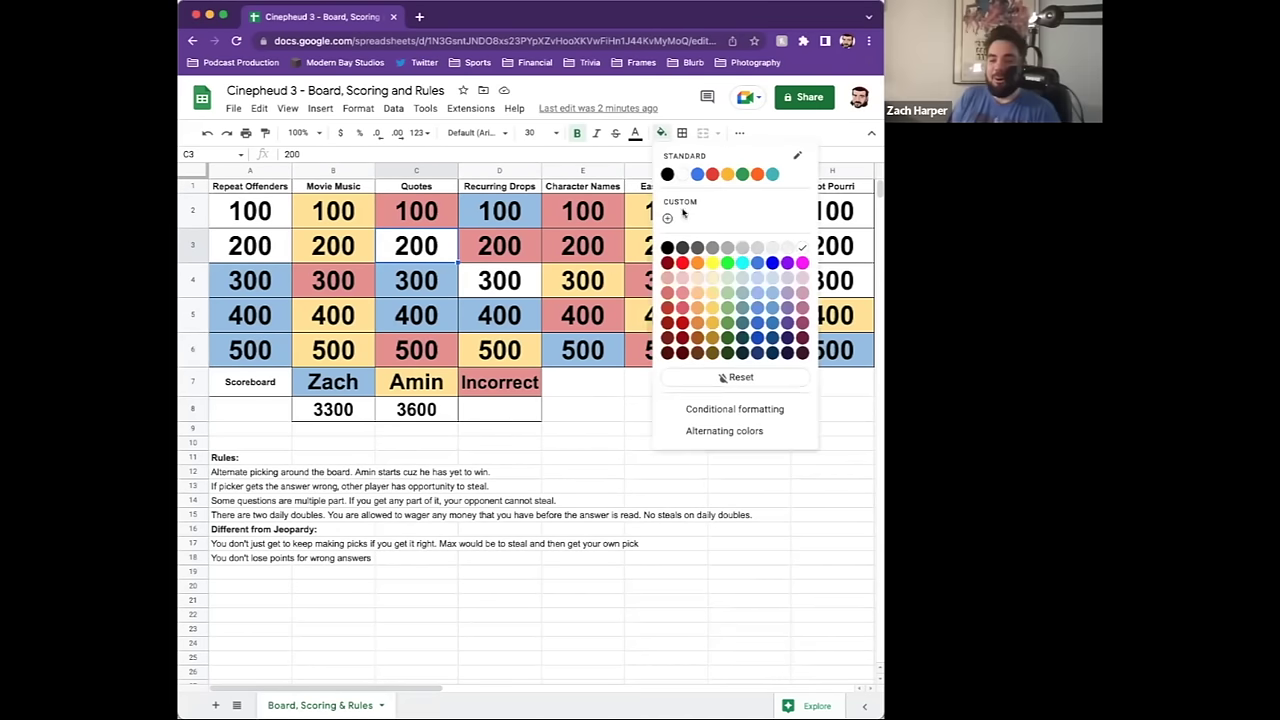
click(771, 296)
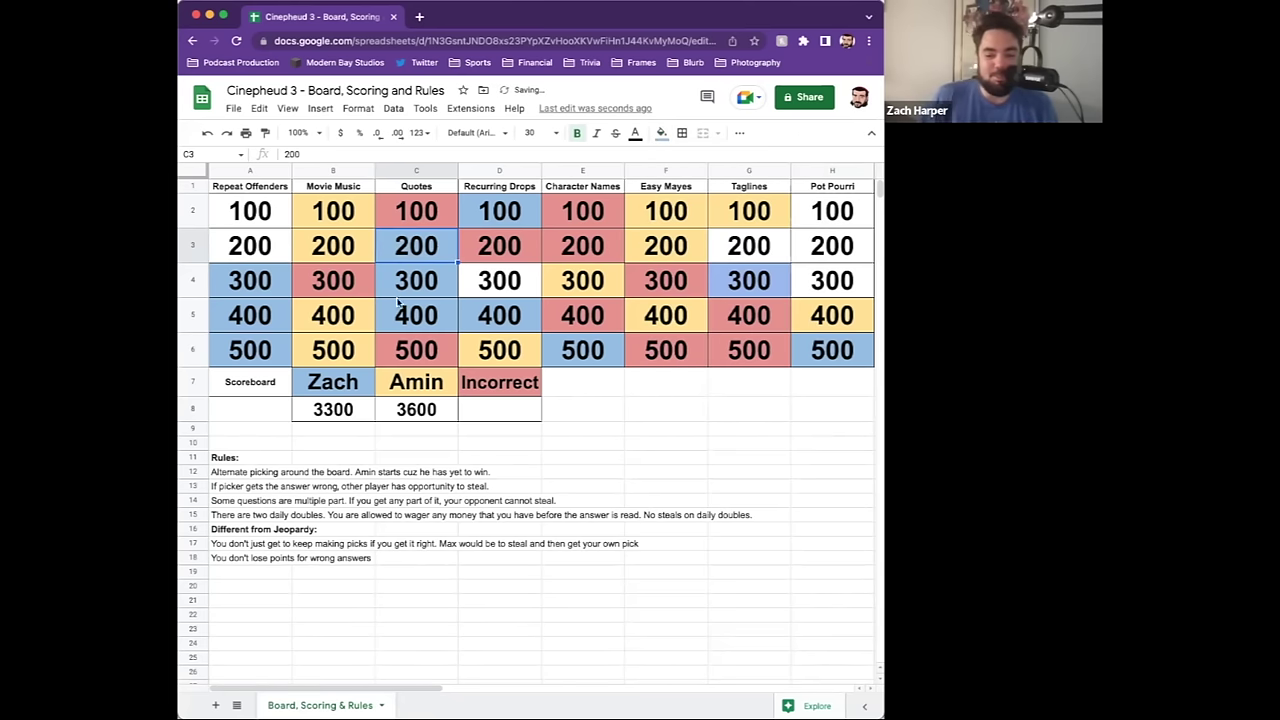
click(343, 414)
text(3)
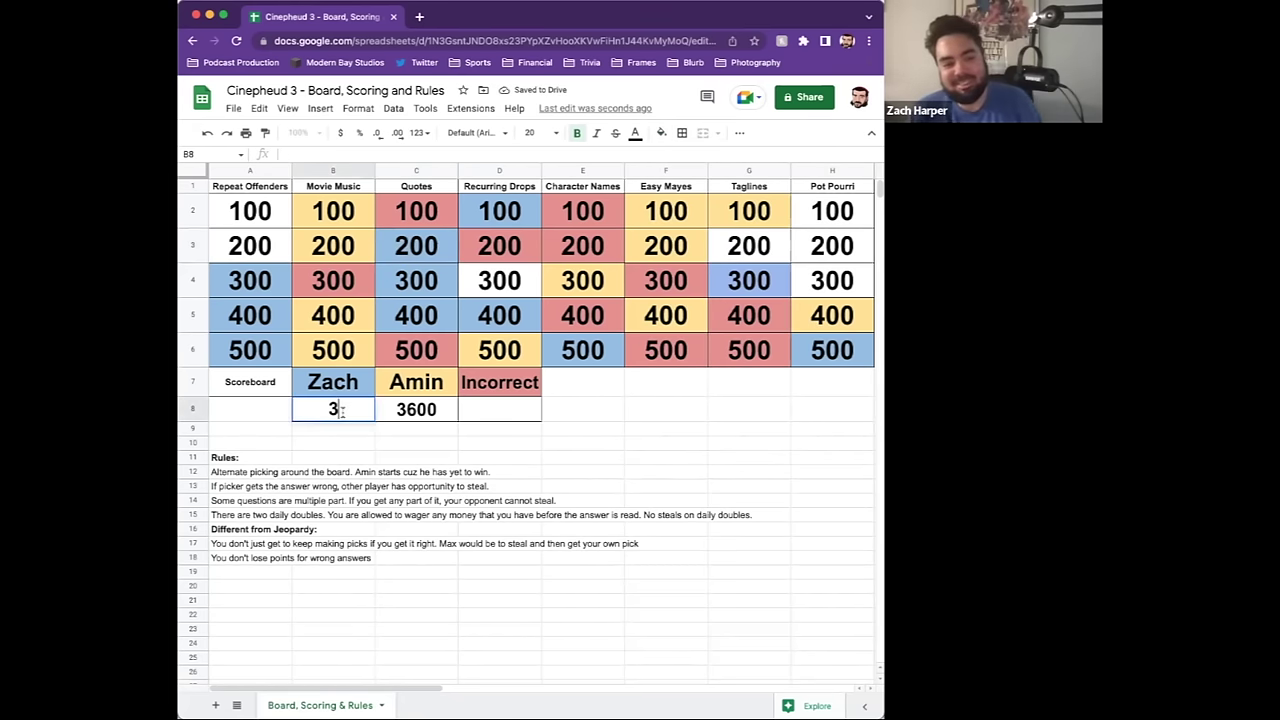
text(500)
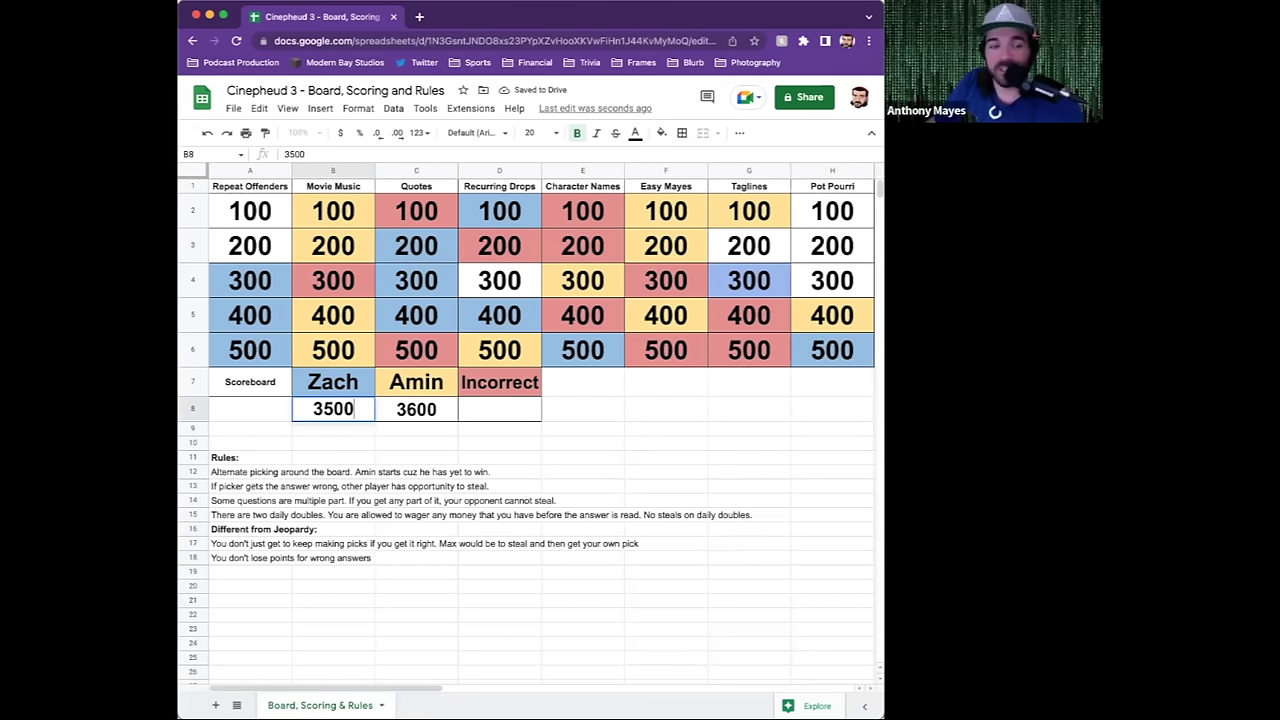
key(Return)
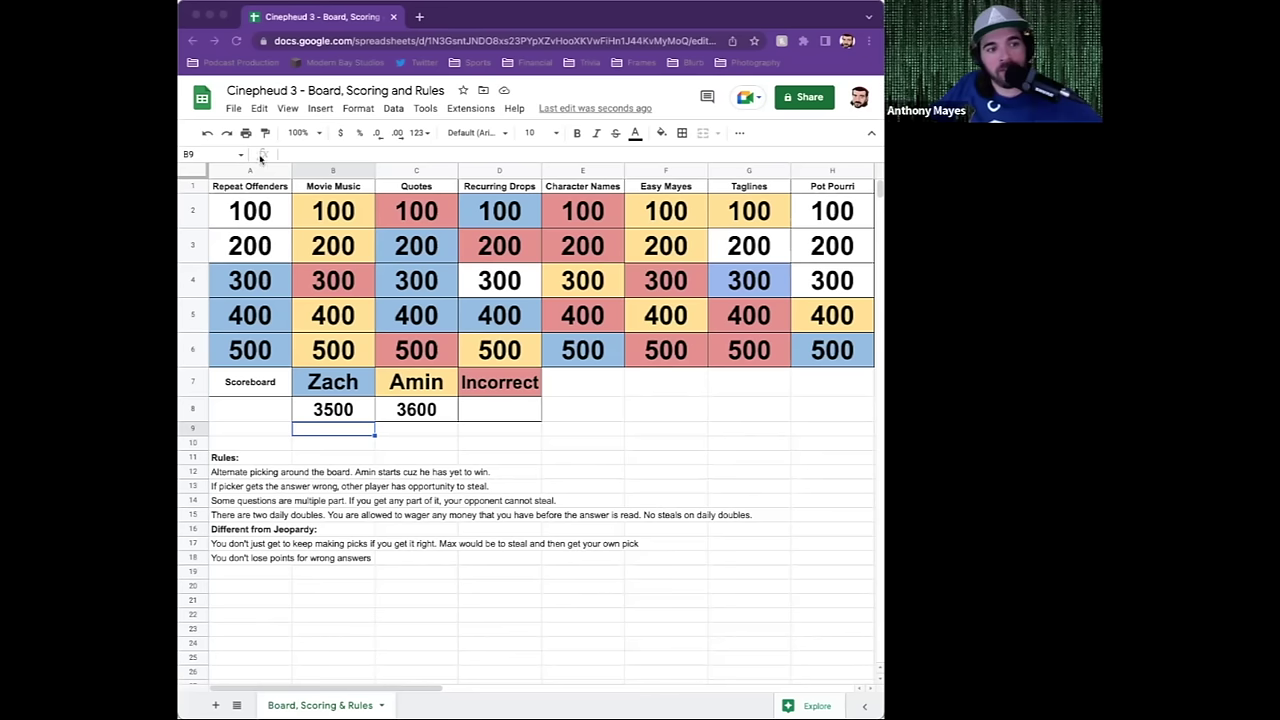
- Fill the Repeat Offenders 100 cell with light cornflower blue and set the blue player's score in B8 to 3600
click(258, 206)
click(258, 206)
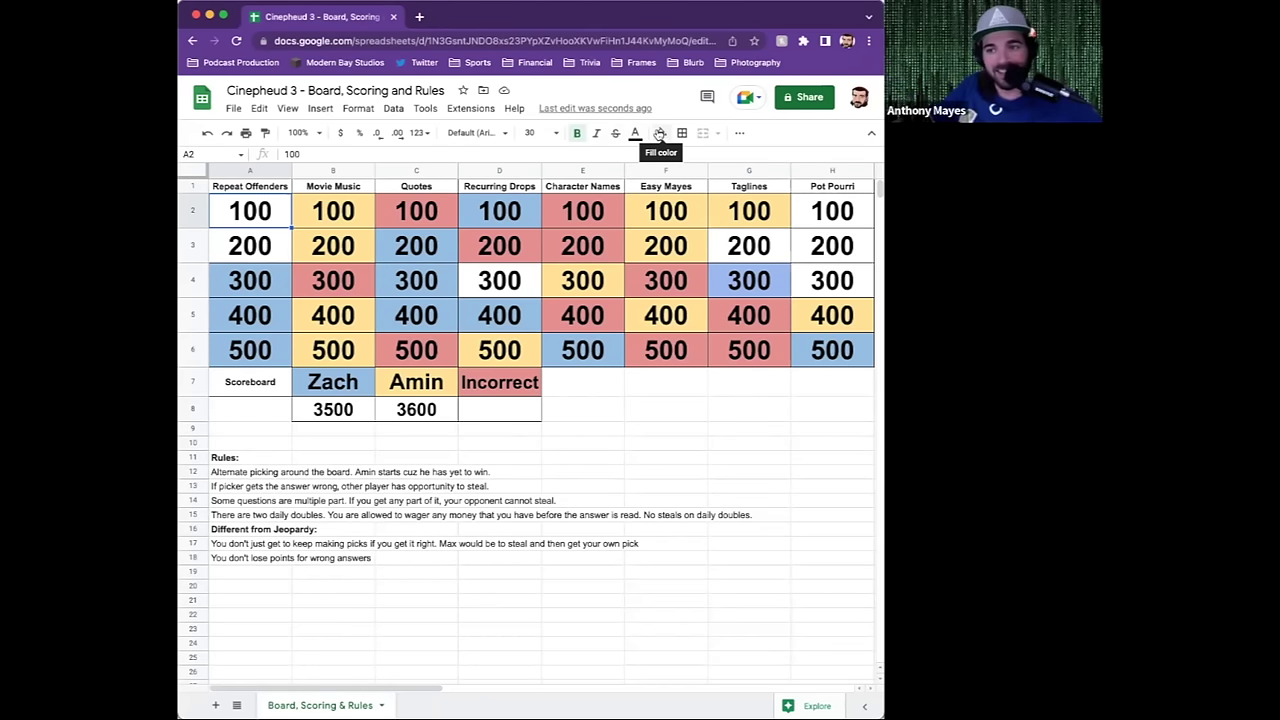
click(659, 134)
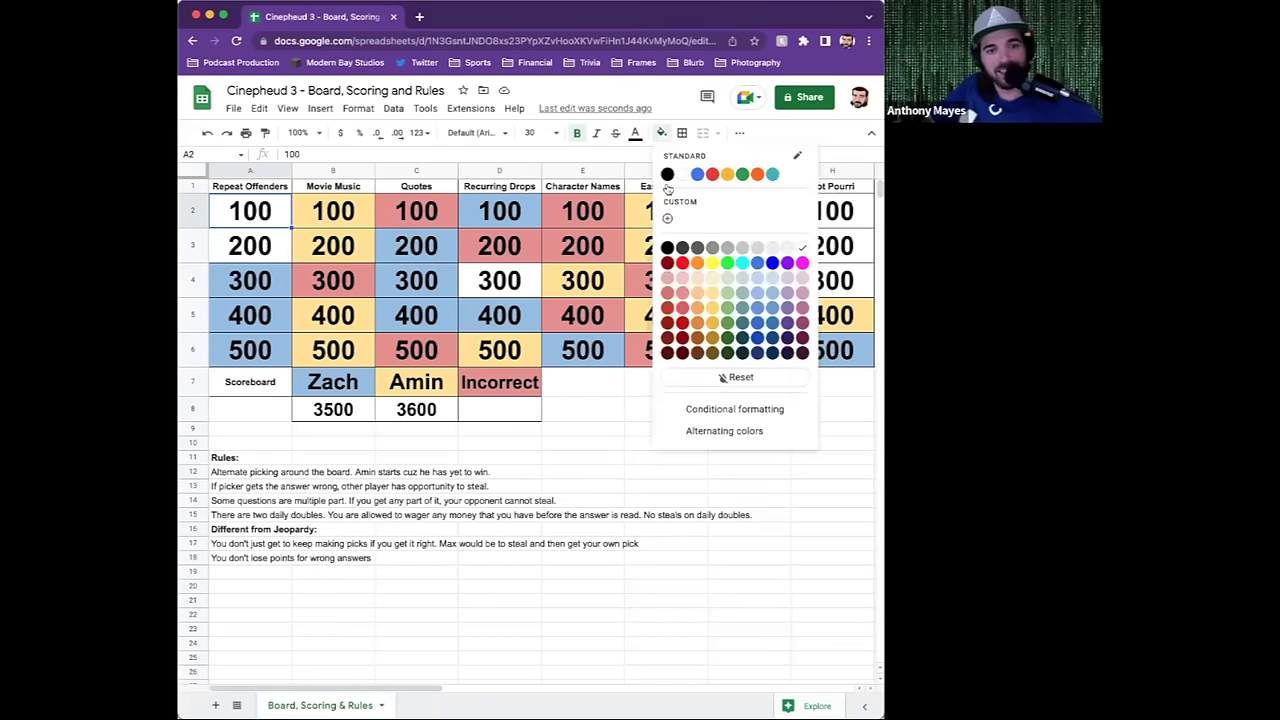
click(761, 293)
click(345, 418)
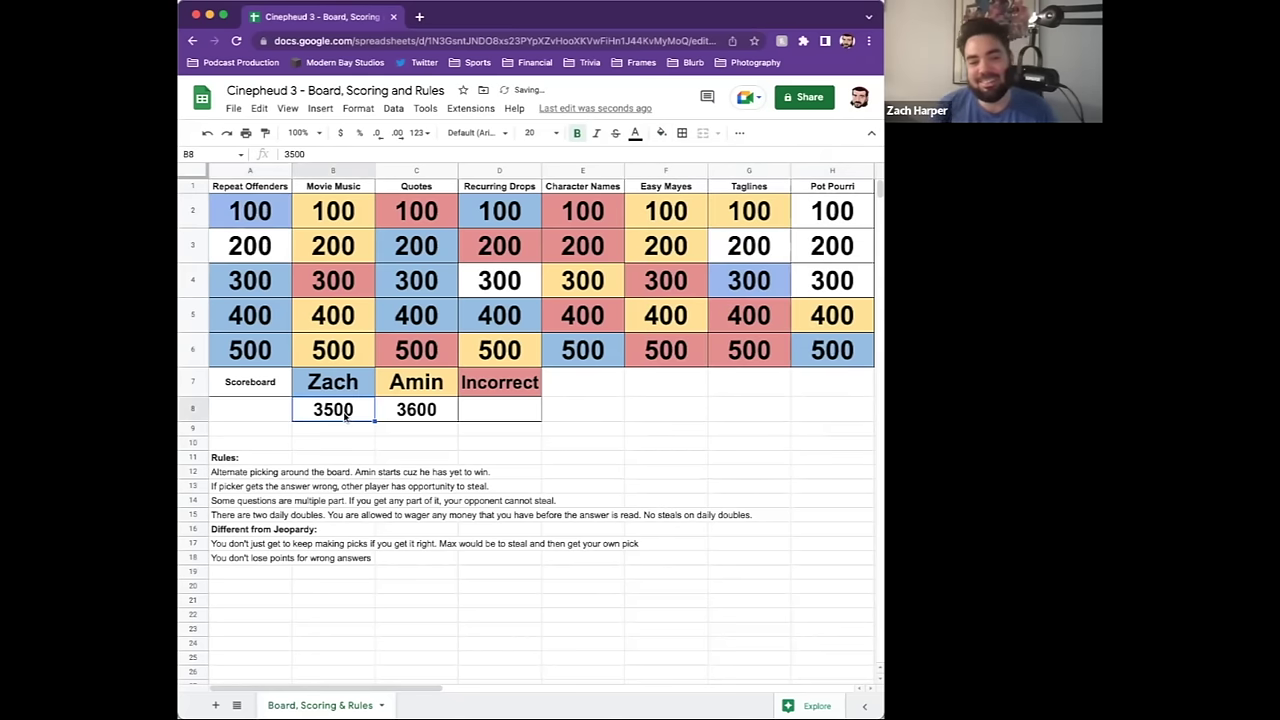
text(3600)
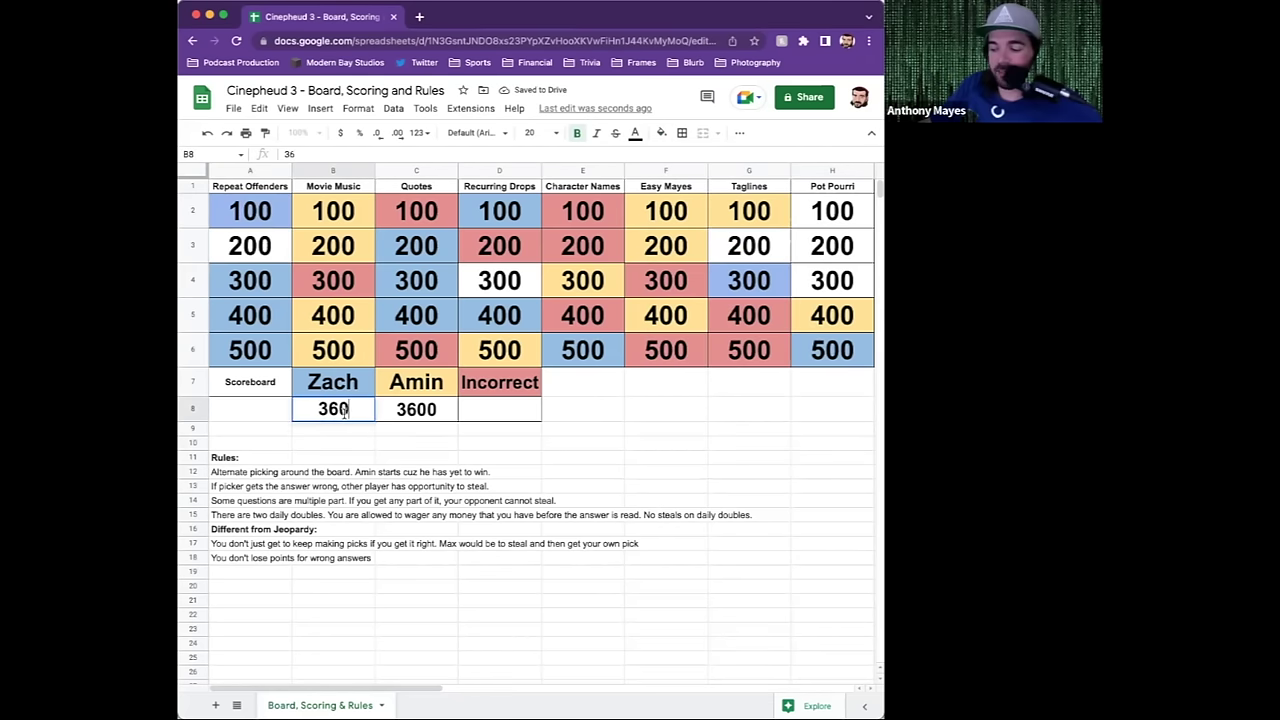
key(Return)
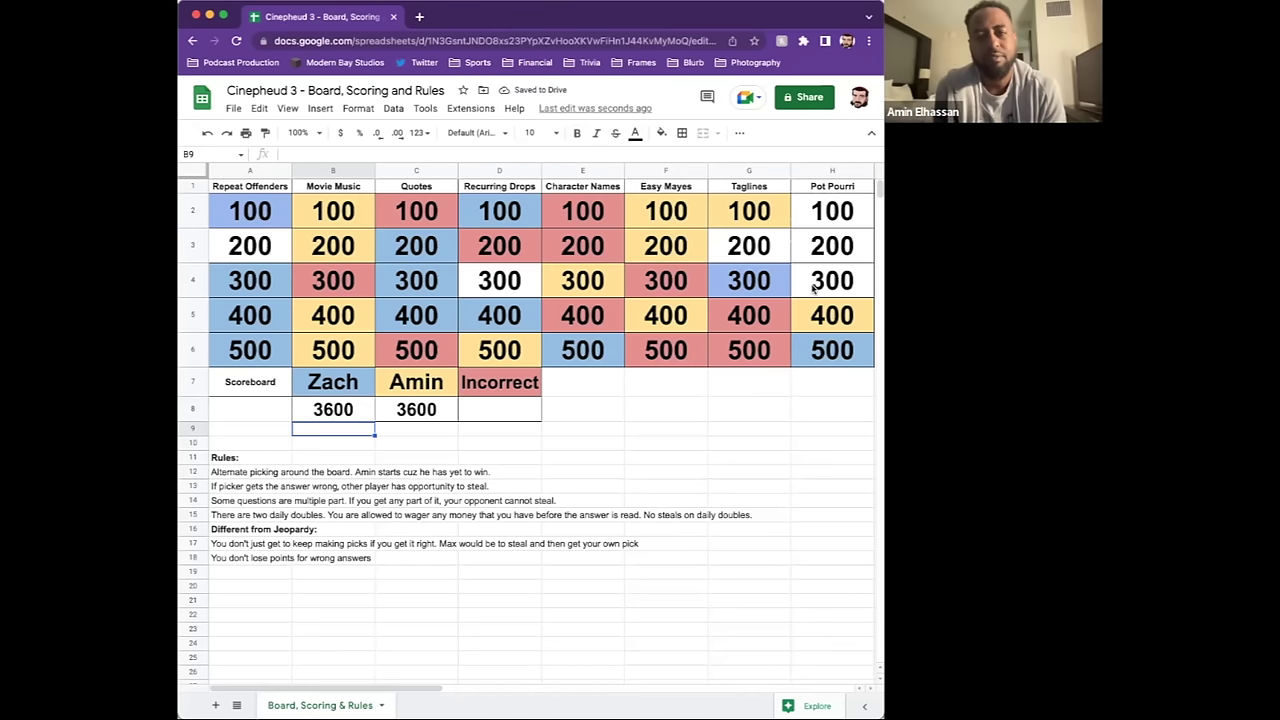
- Fill the Taglines 200 cell with light yellow and set the yellow player's score in C8 to 3800
click(772, 255)
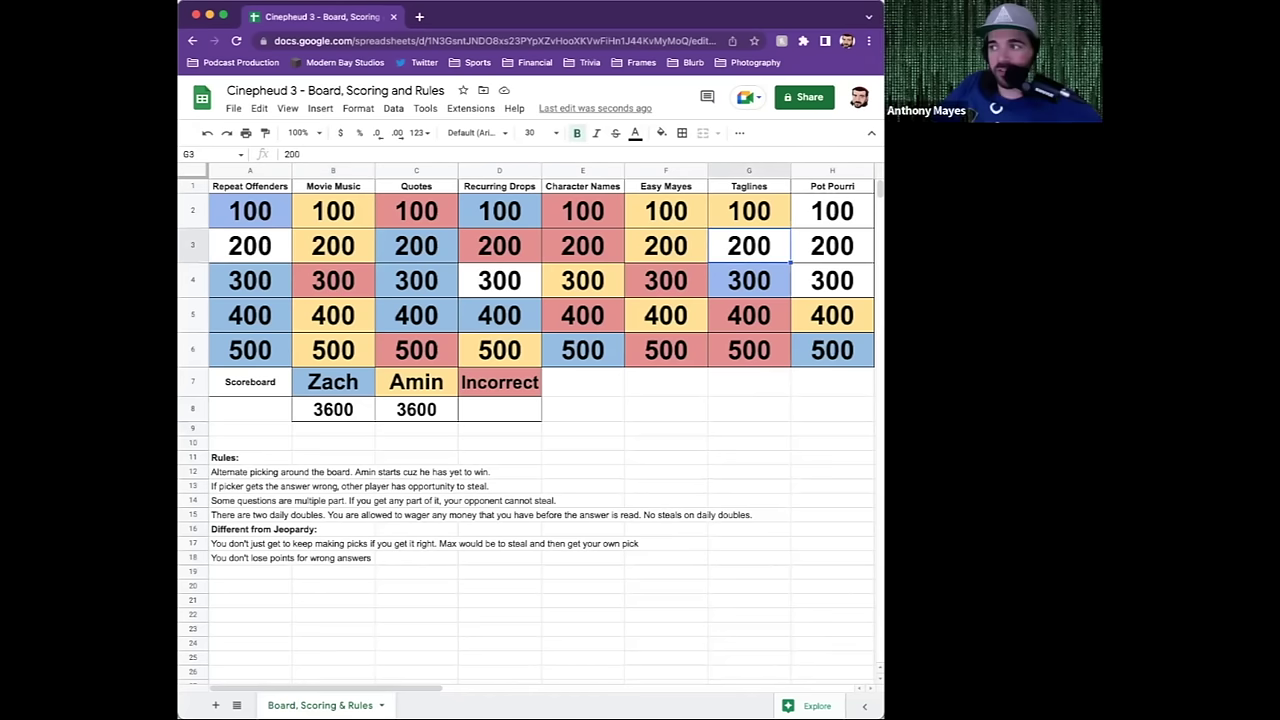
key(super+Tab)
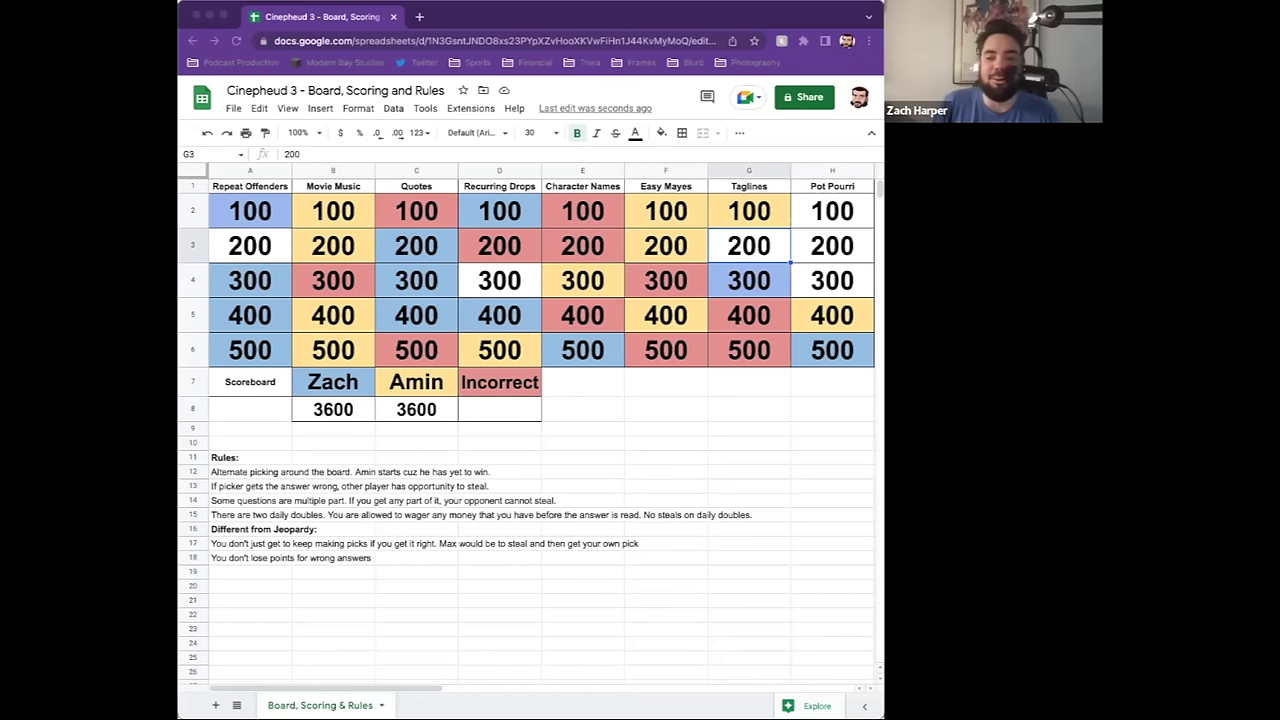
click(759, 244)
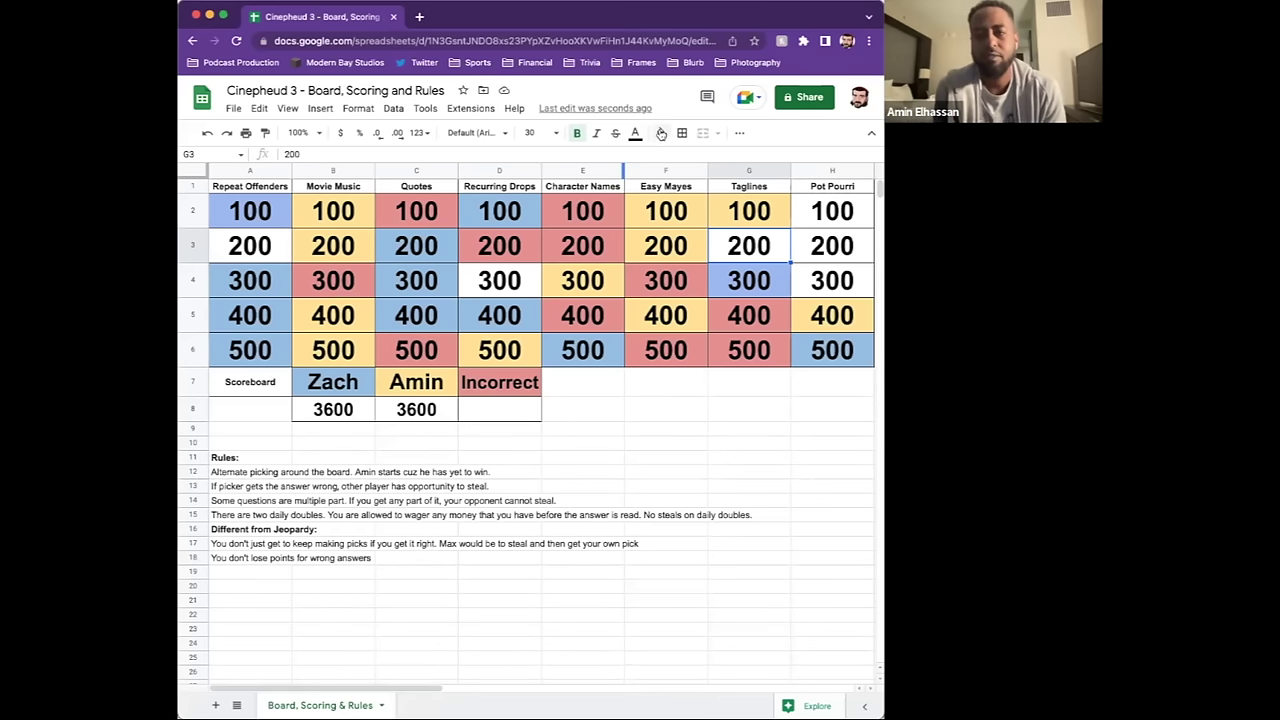
click(661, 132)
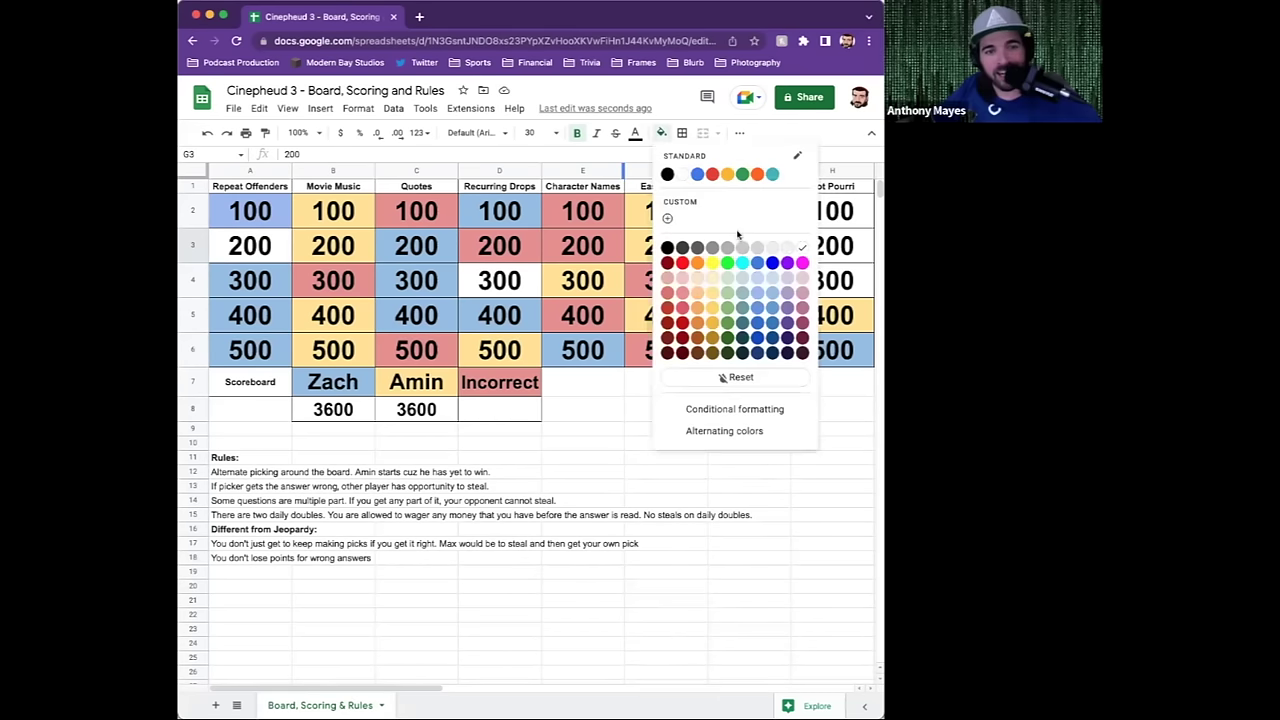
click(712, 292)
click(420, 415)
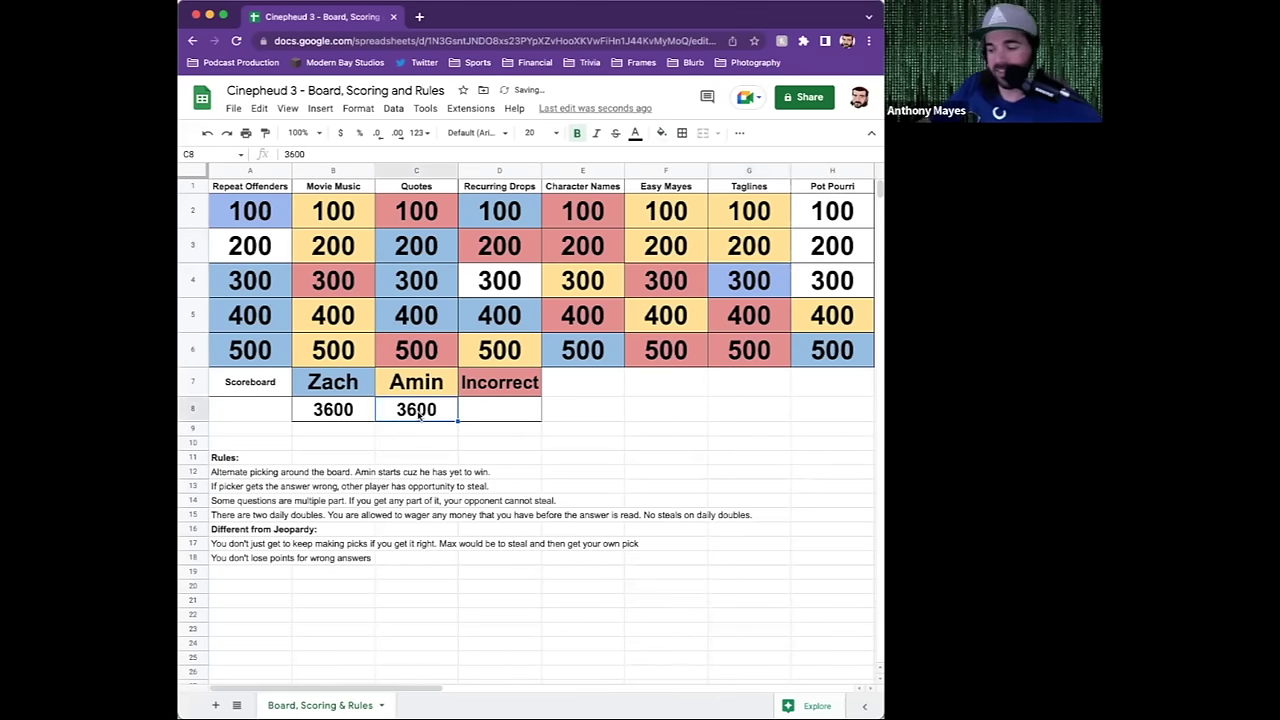
text(3800)
key(Return)
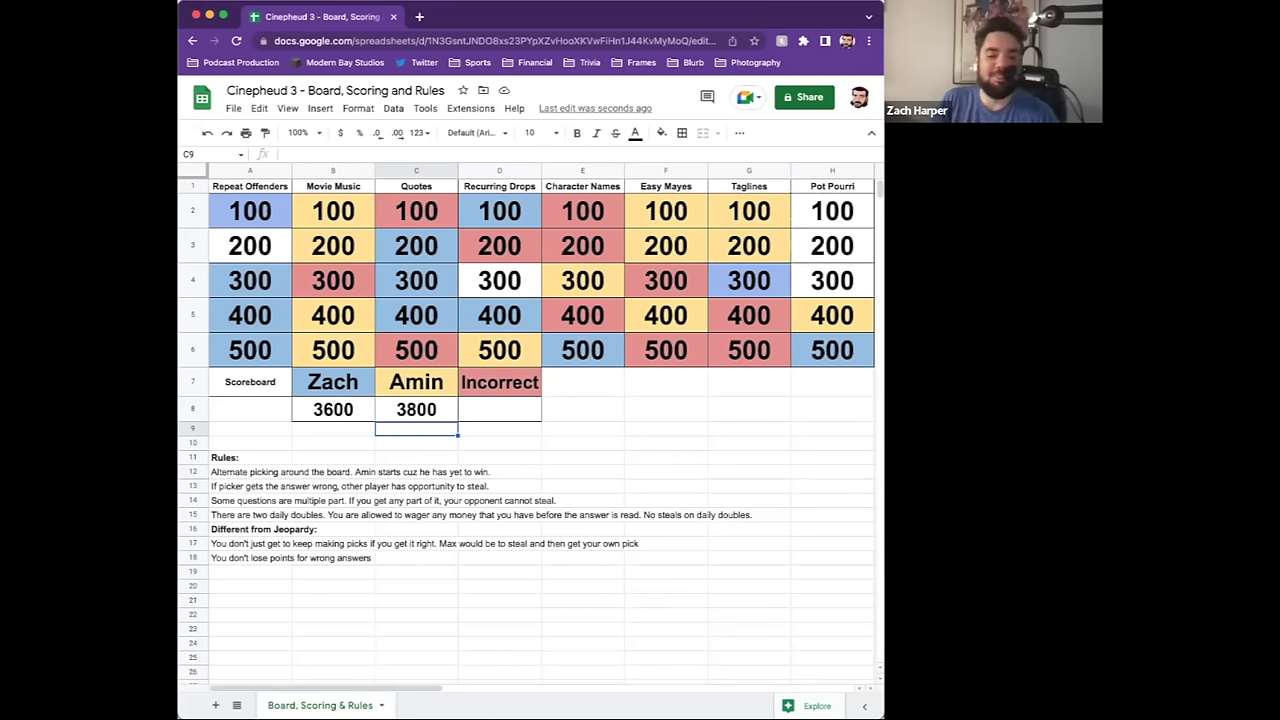
- Fill the Repeat Offenders 200 cell with light cornflower blue and set the blue player's score in B8 to 3700
click(261, 251)
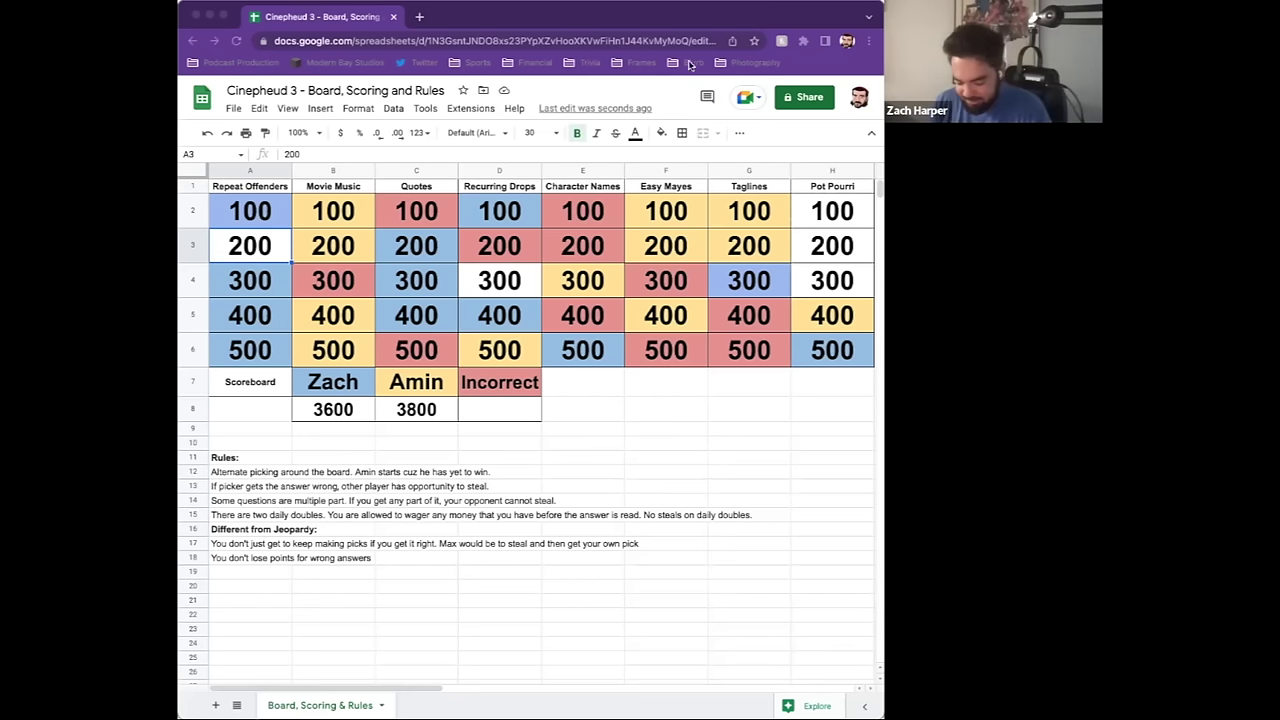
click(662, 135)
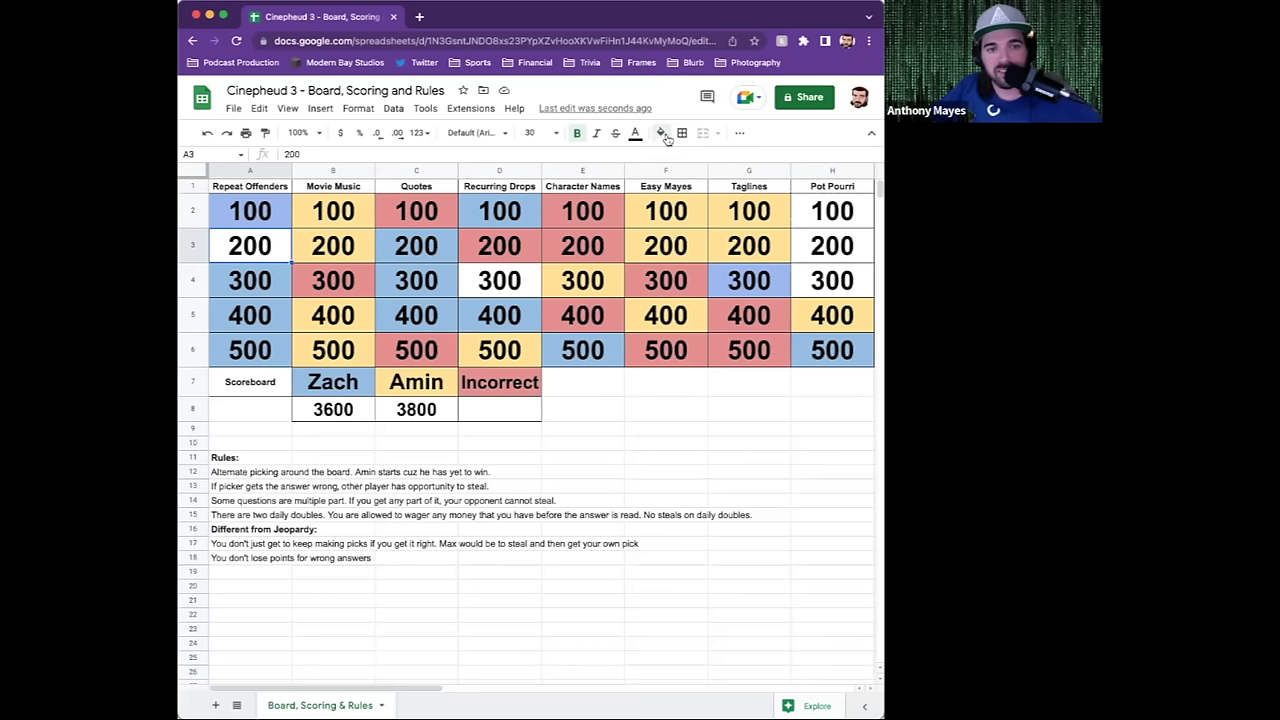
click(662, 135)
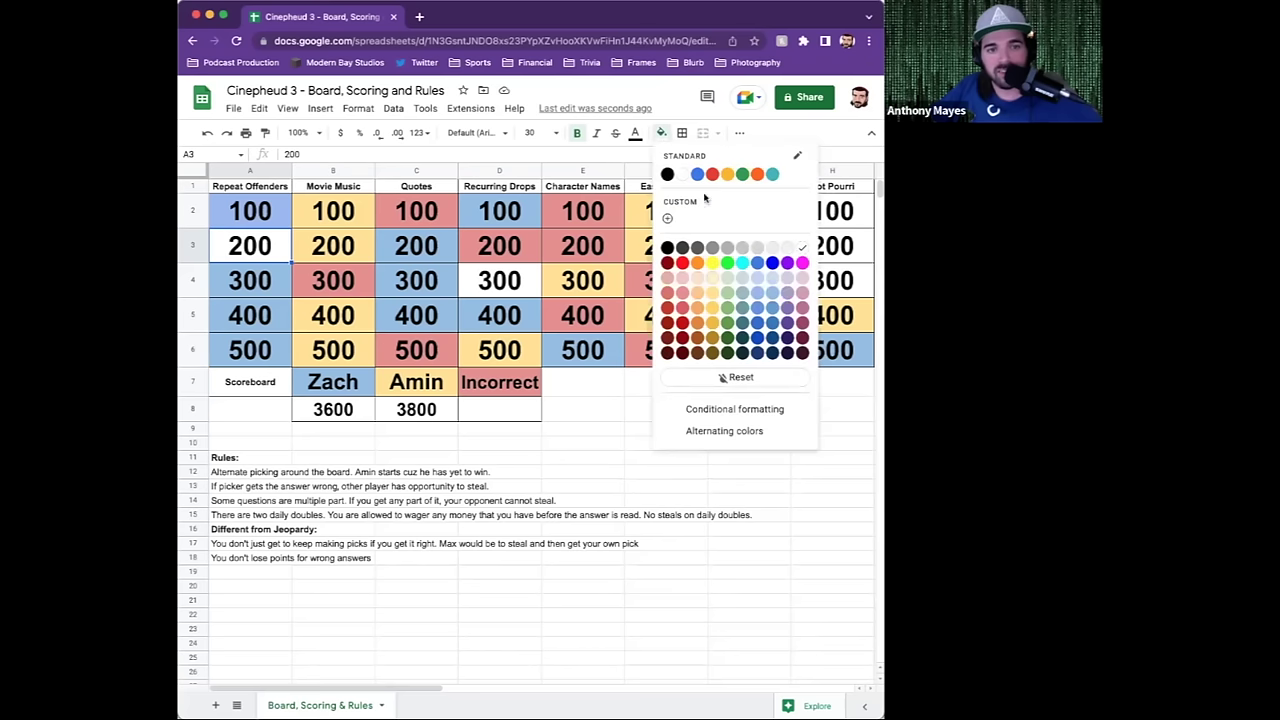
click(770, 294)
click(340, 416)
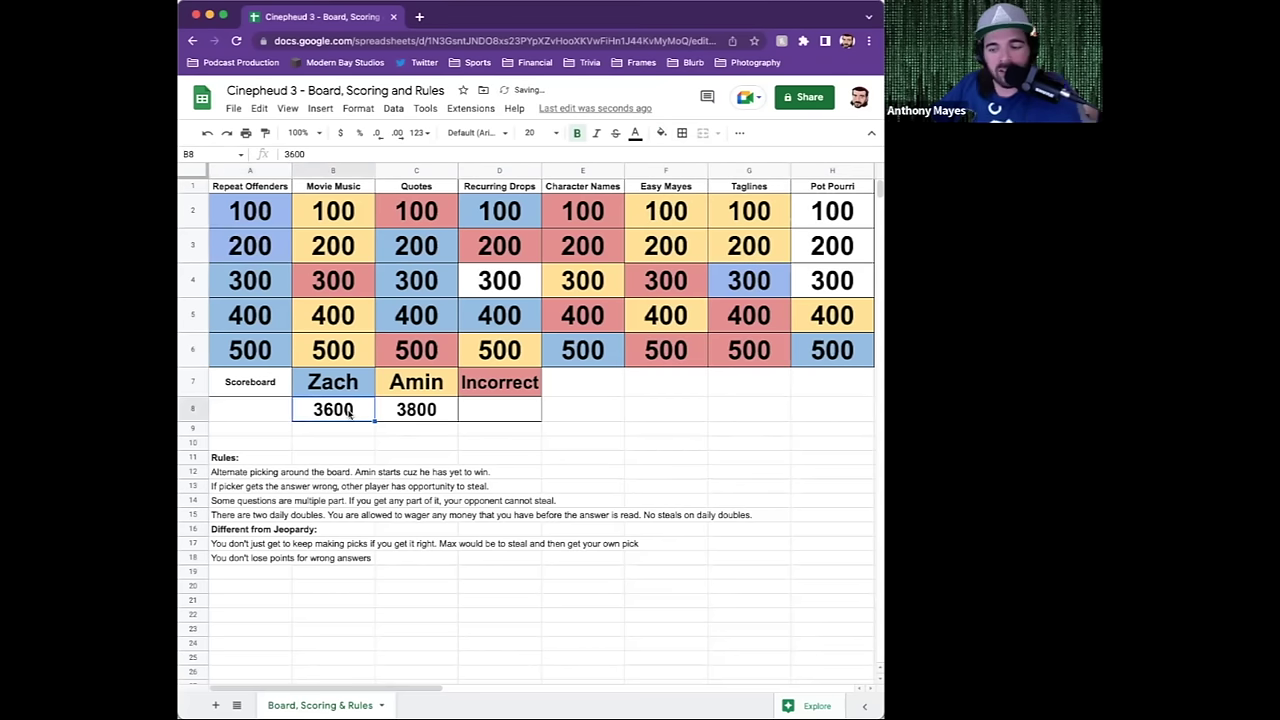
text(3700)
key(Return)
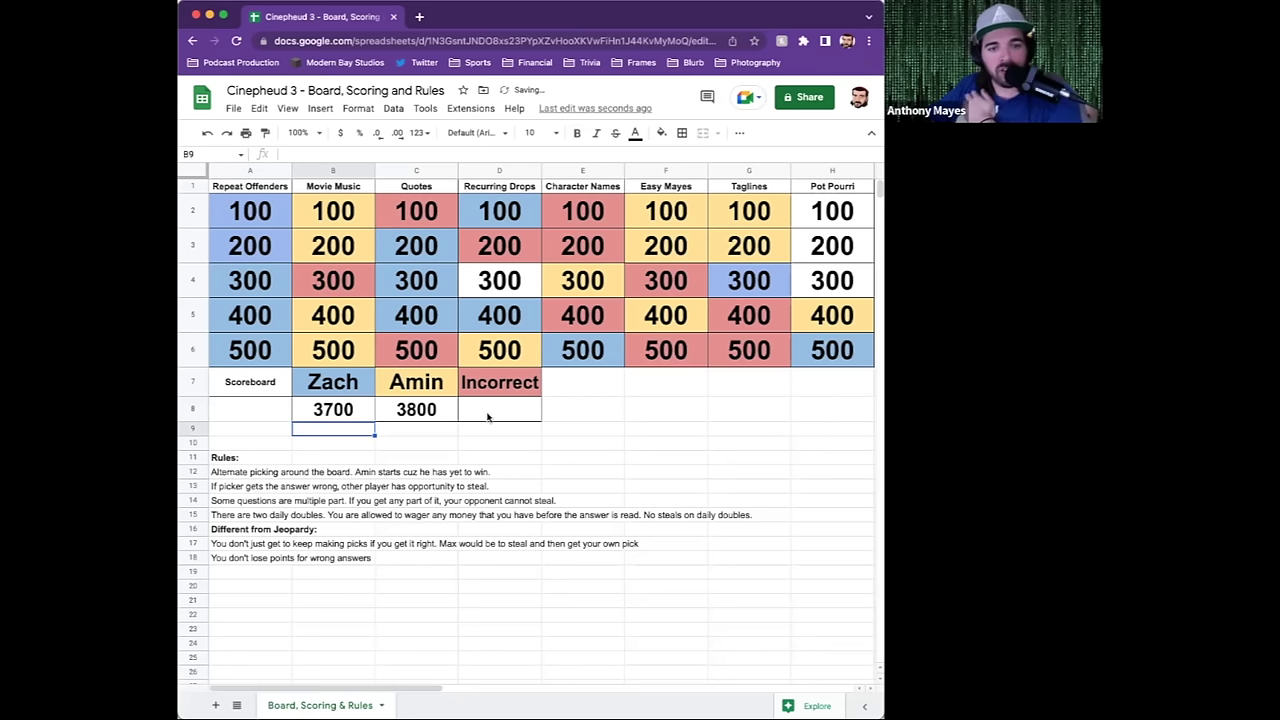
click(487, 417)
click(404, 420)
click(346, 415)
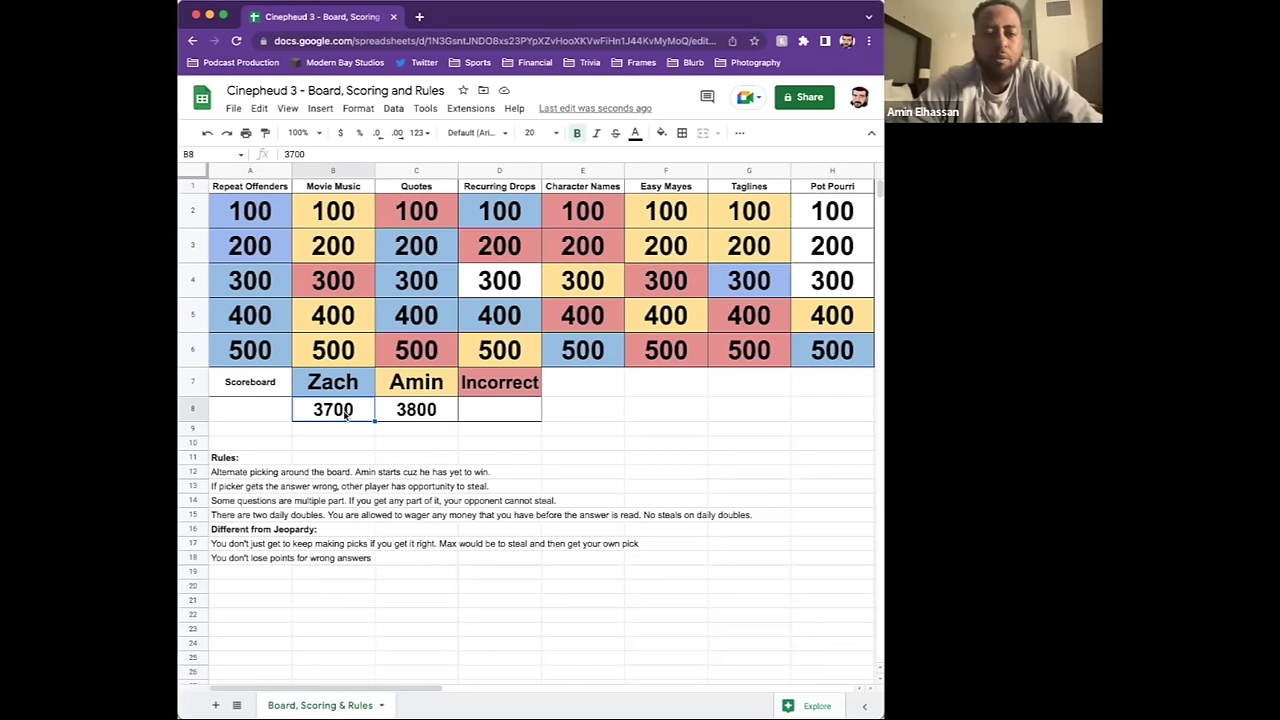
- Fill the Recurring Drops 300 cell with light yellow and set the yellow player's score in C8 to 4100
click(497, 289)
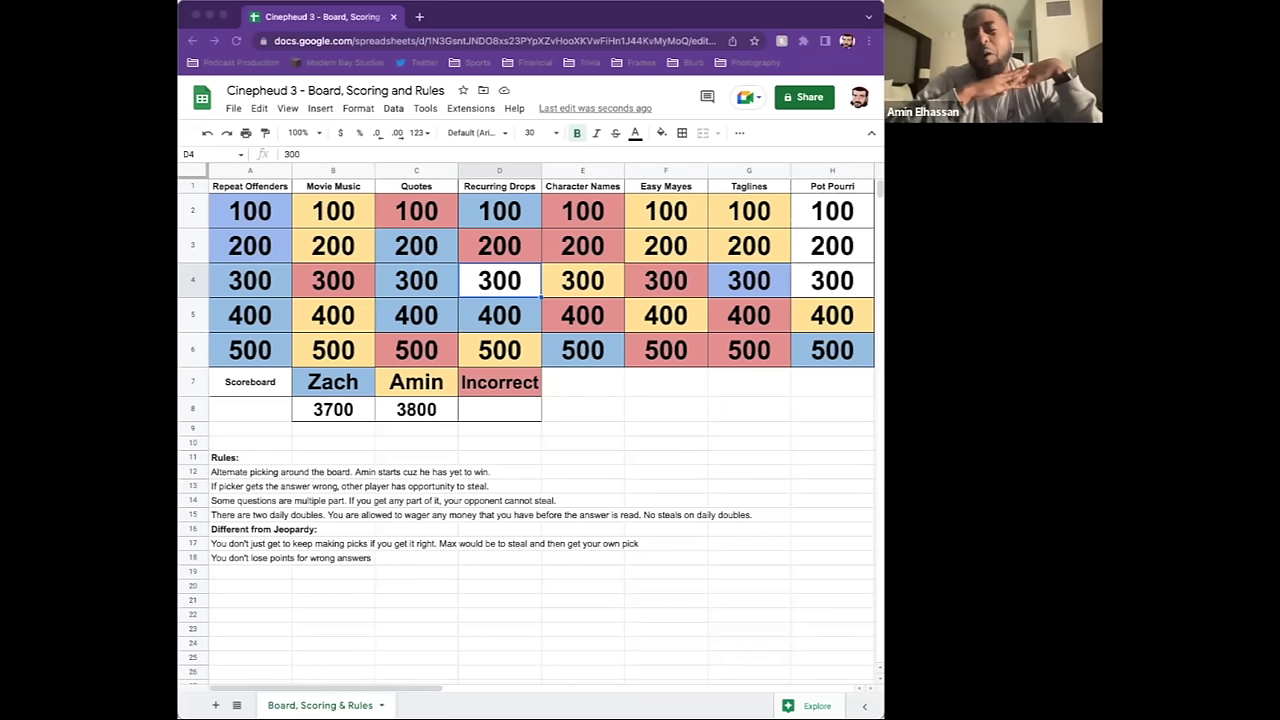
click(660, 135)
click(660, 135)
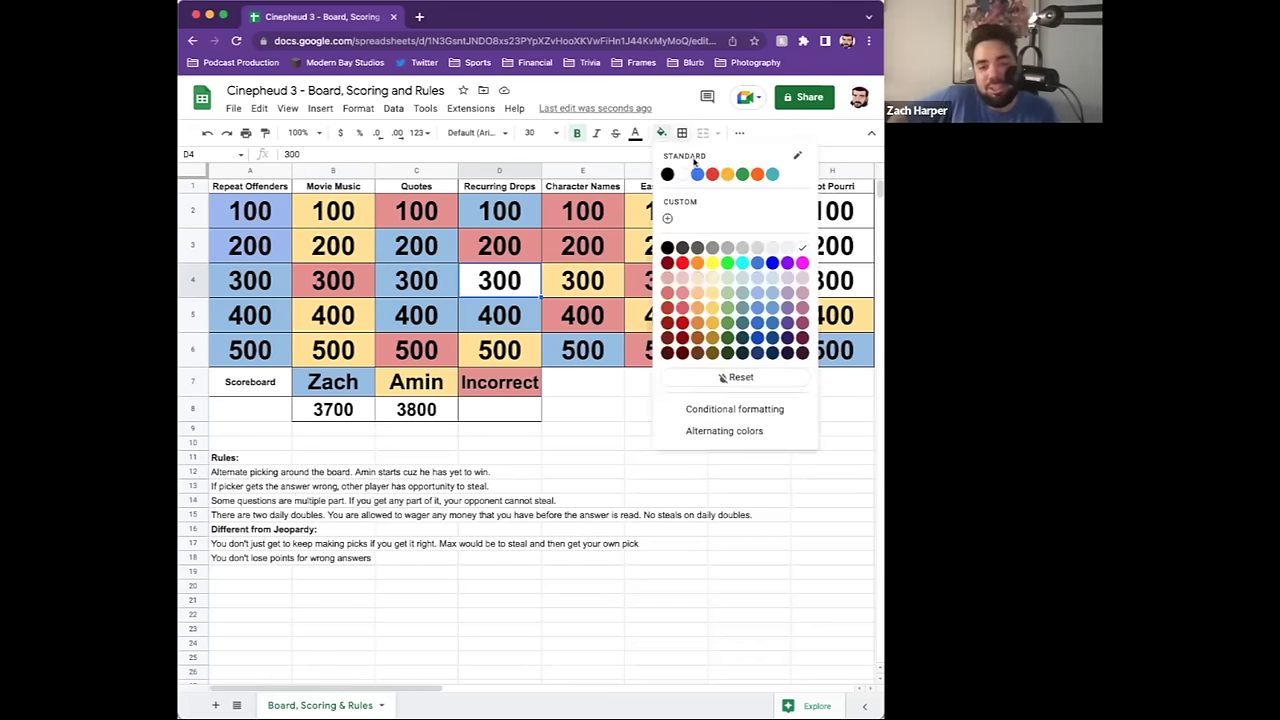
click(714, 295)
click(408, 410)
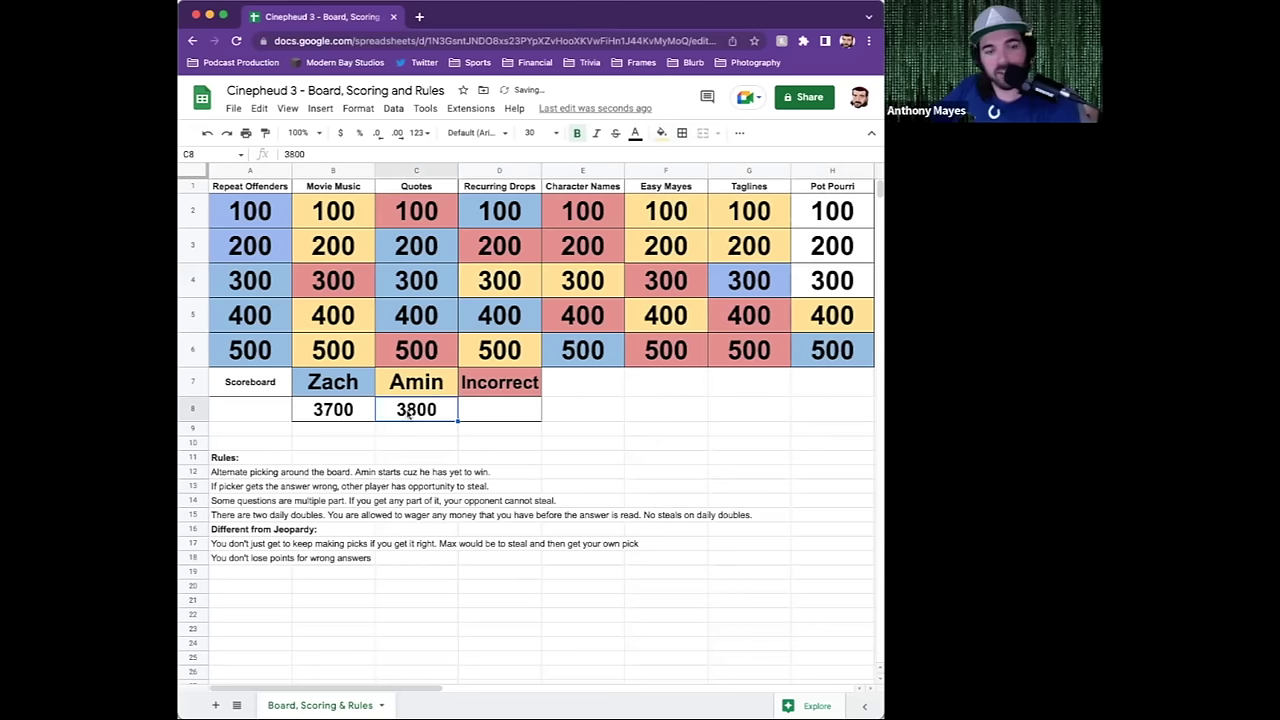
text(4100)
key(Return)
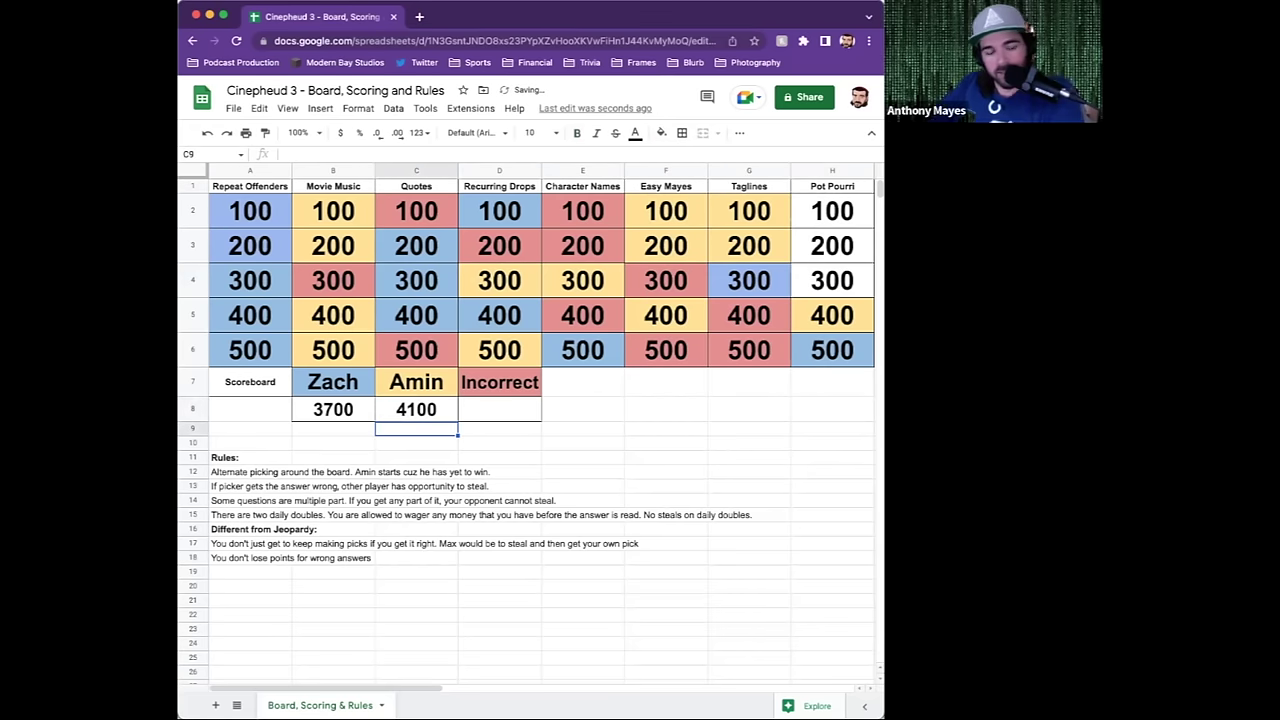
- Fill the Pot Pourri 300 cell with light red to mark the question as answered incorrectly
scroll(418, 395, down, 2)
scroll(420, 390, up, 2)
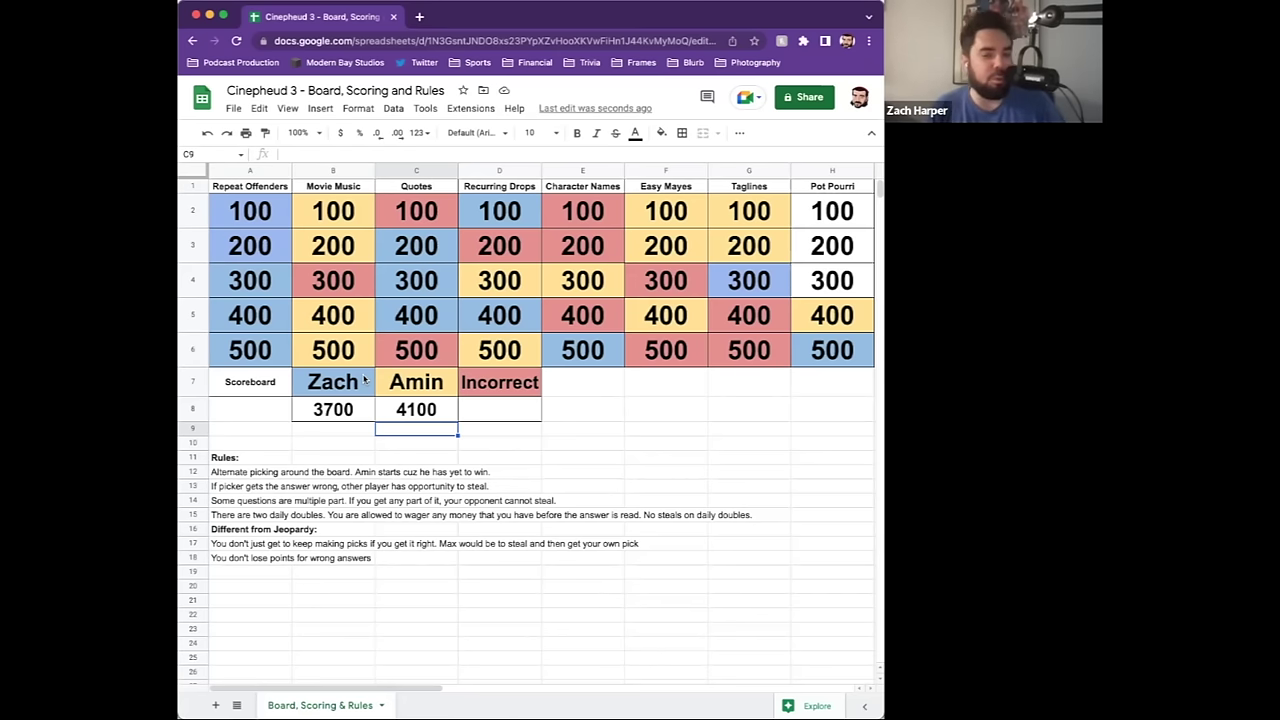
click(846, 289)
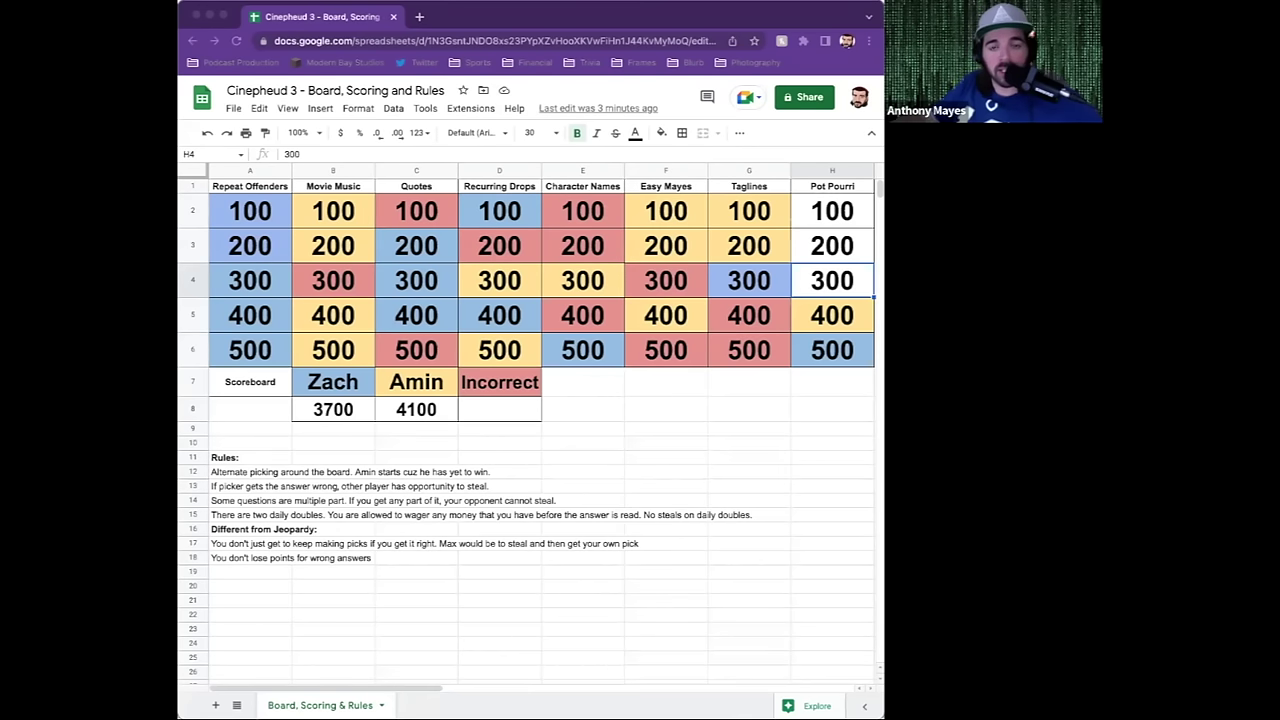
click(657, 131)
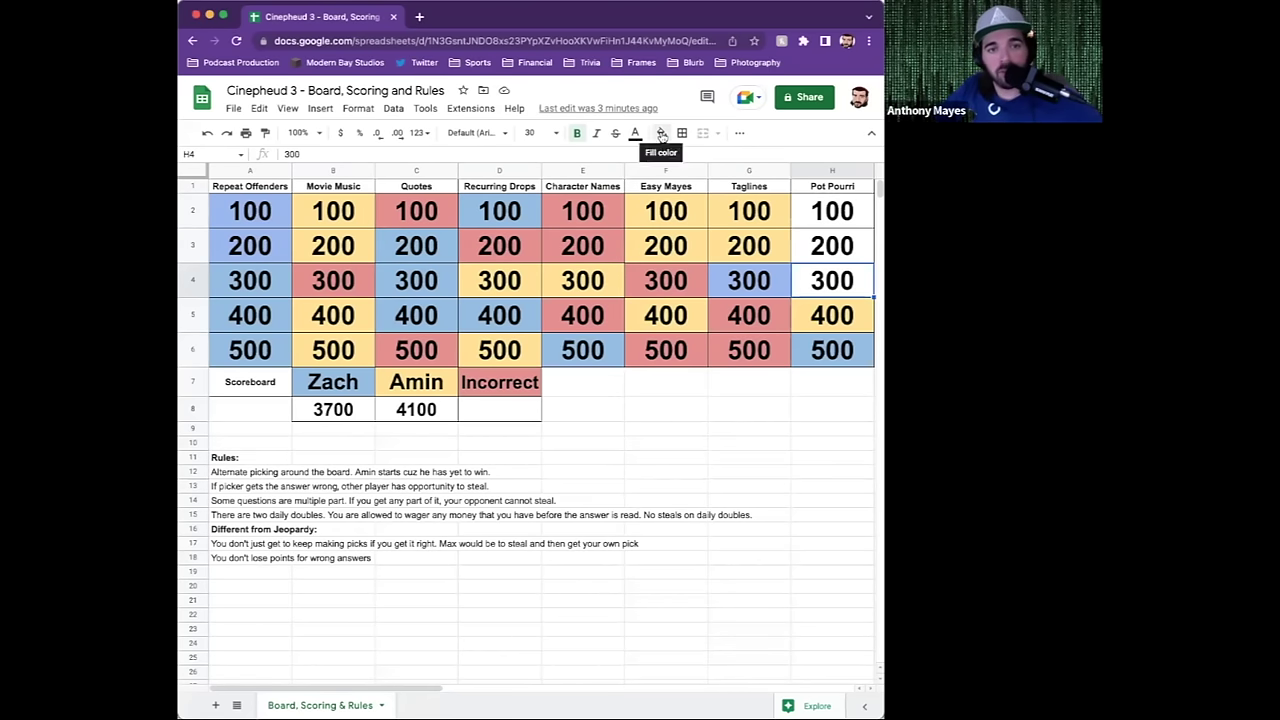
click(661, 133)
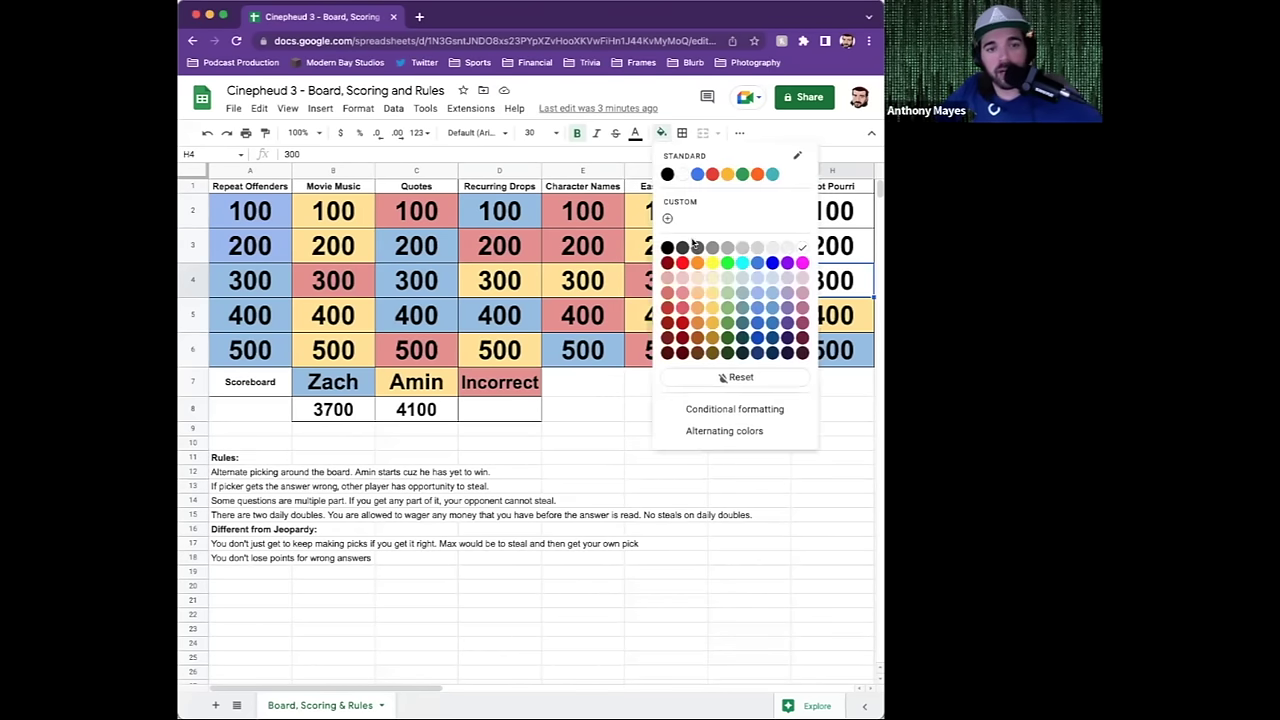
click(682, 293)
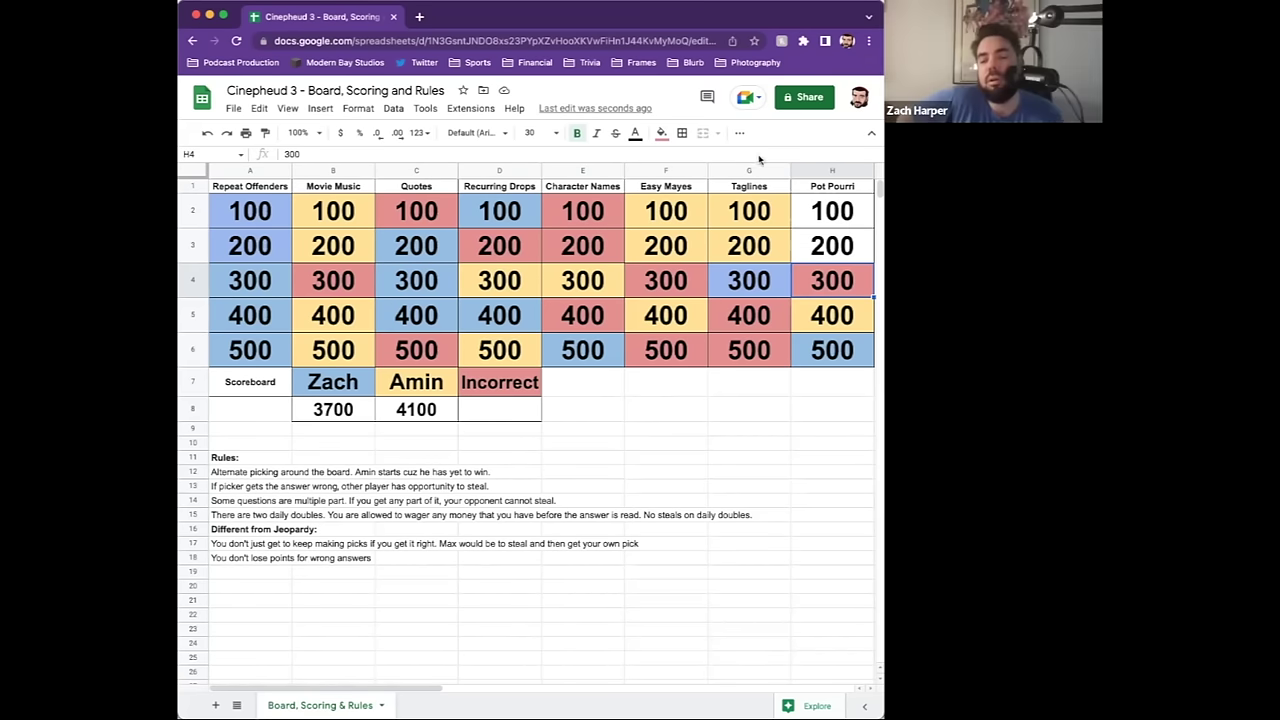
- Fill the Pot Pourri 100 cell with light yellow and set the yellow player's score in C8 to 4200
click(816, 253)
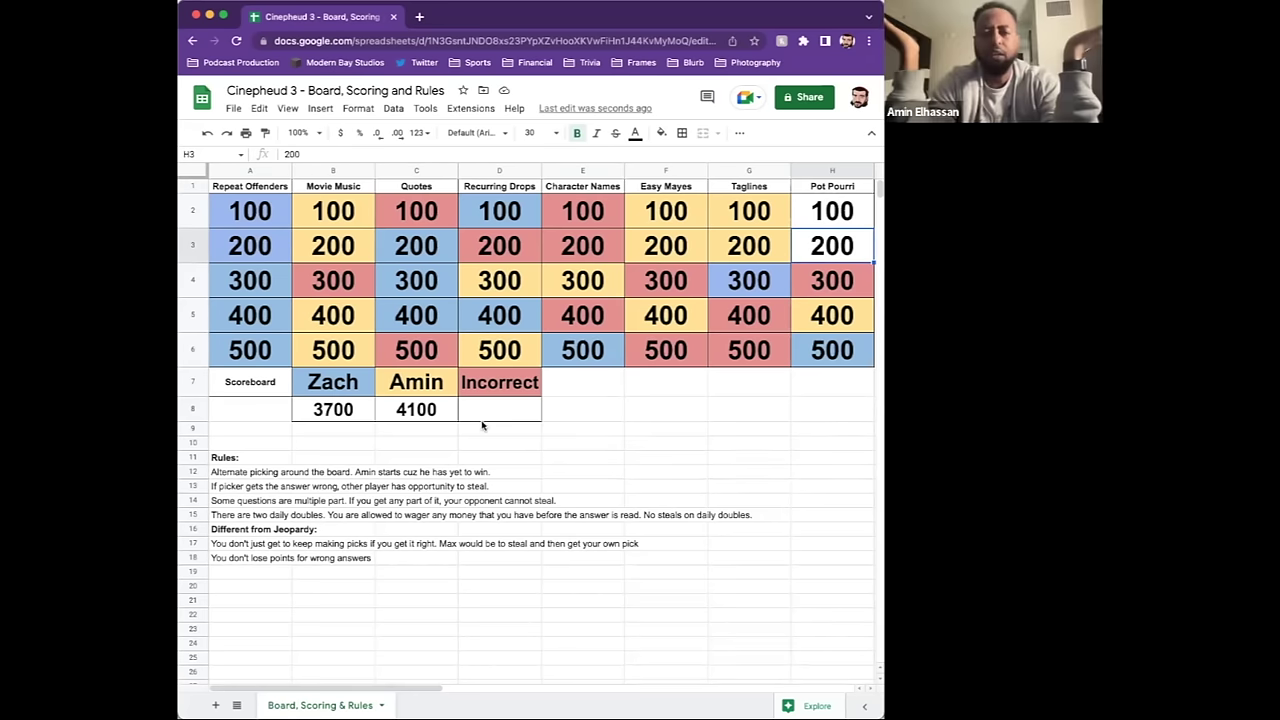
click(850, 216)
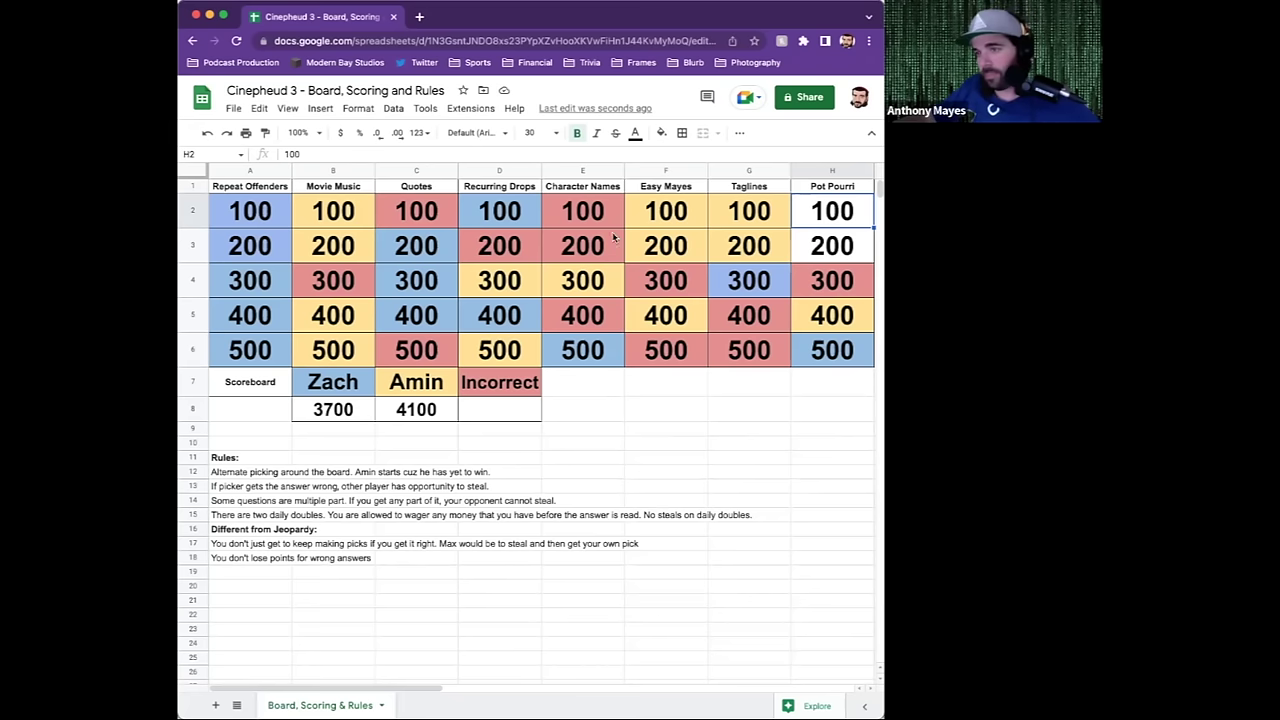
click(661, 133)
click(716, 300)
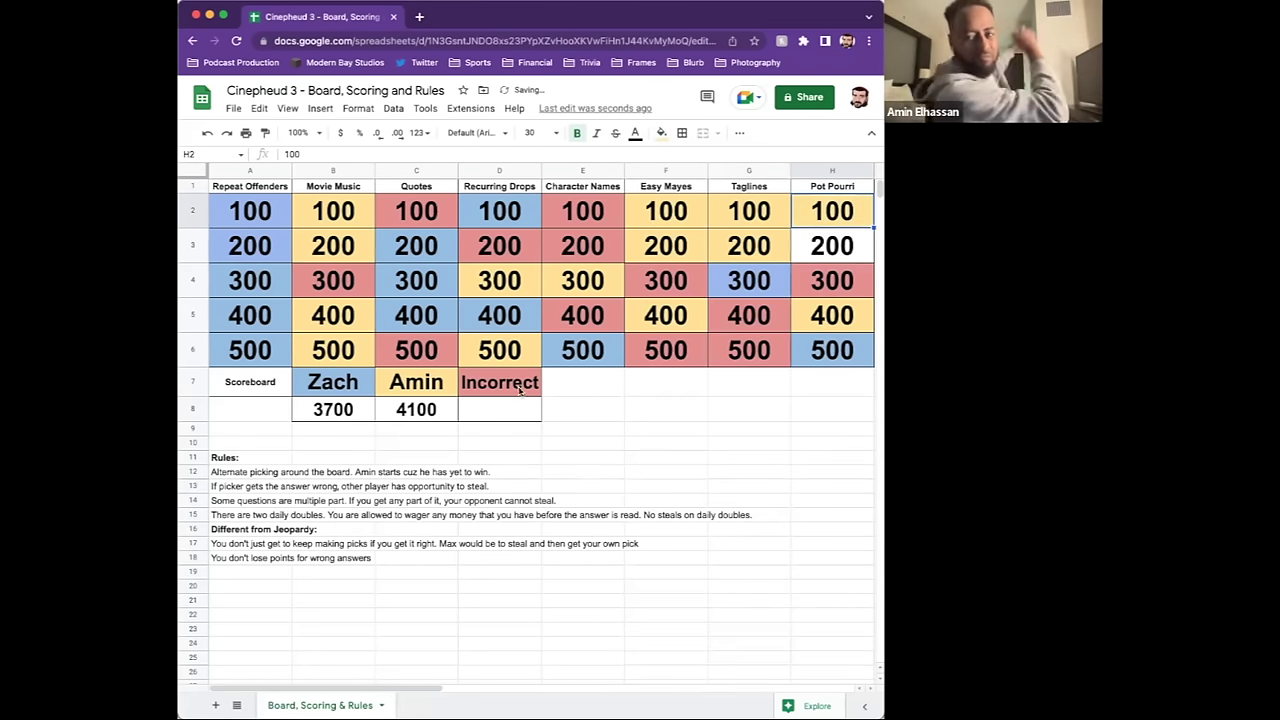
click(428, 419)
text(4200)
key(Return)
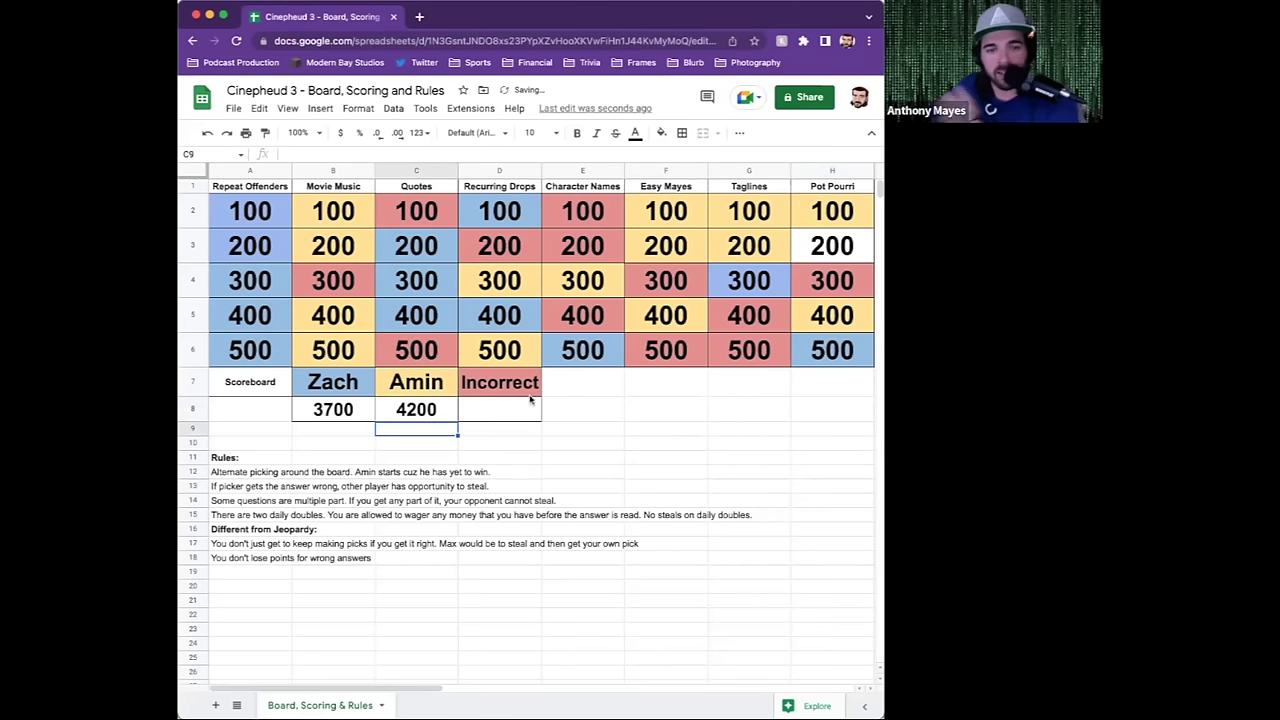
click(822, 255)
click(337, 418)
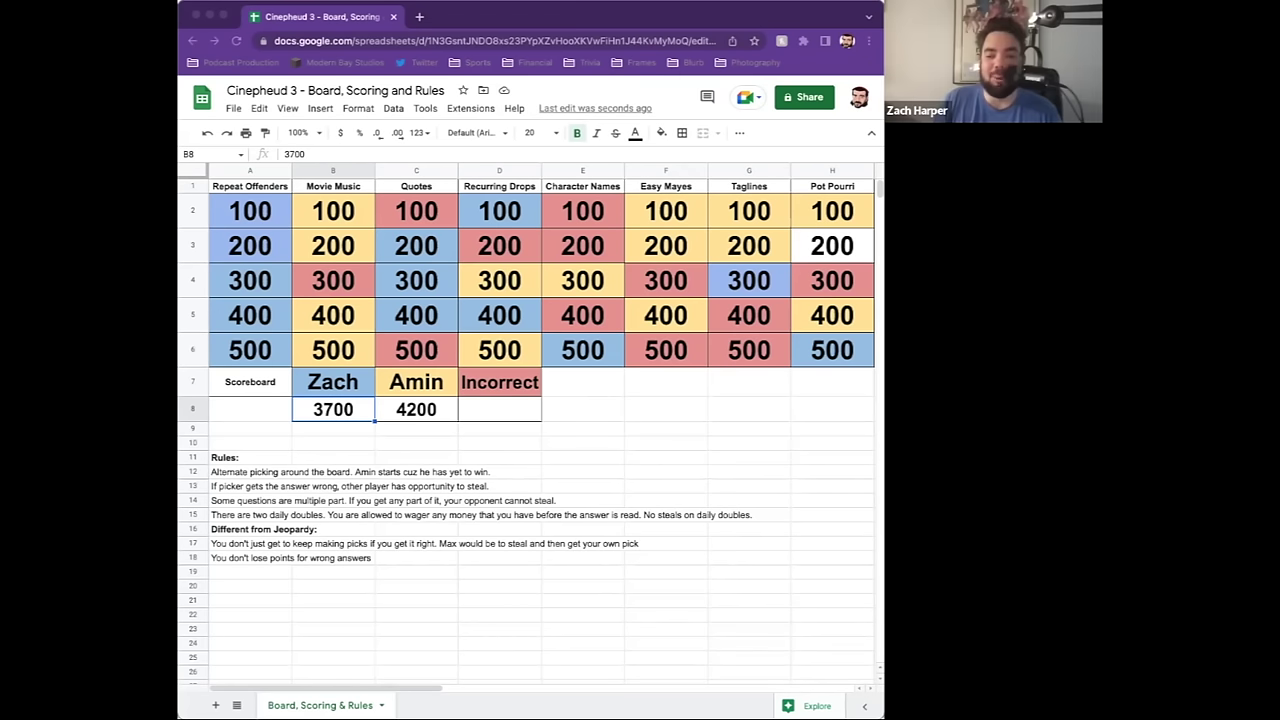
click(848, 253)
key(alt+Tab)
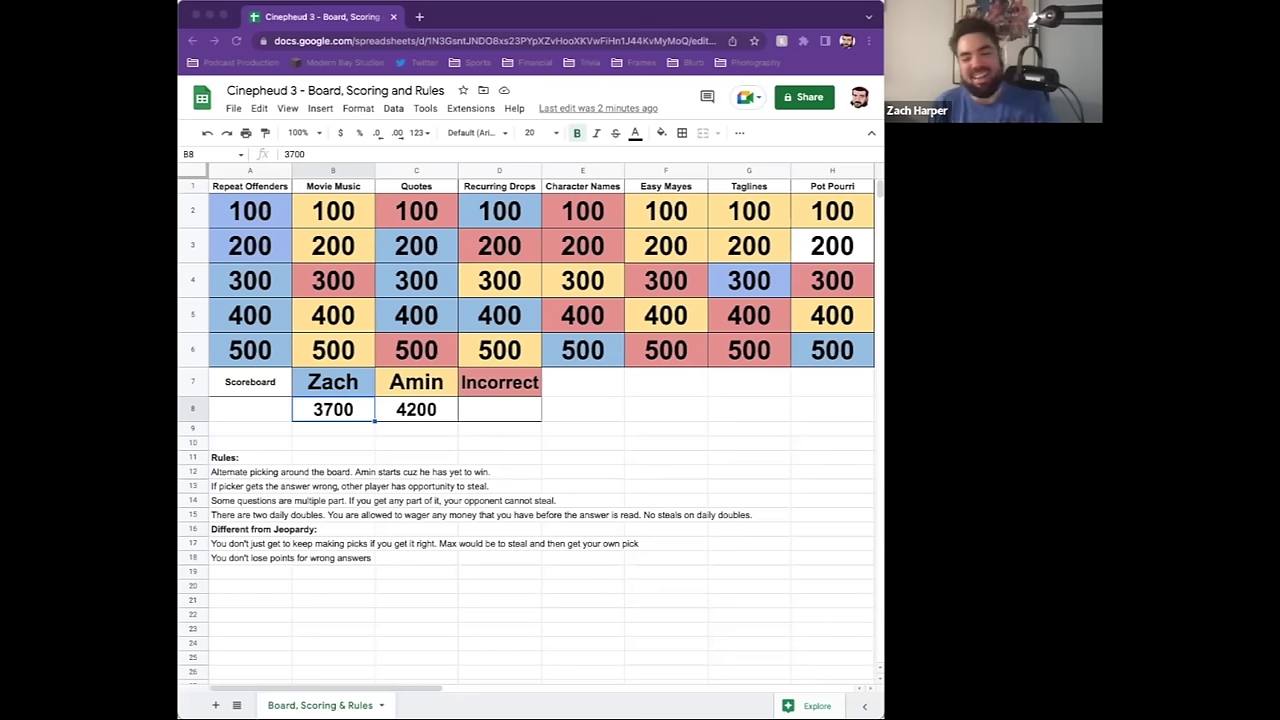
click(823, 247)
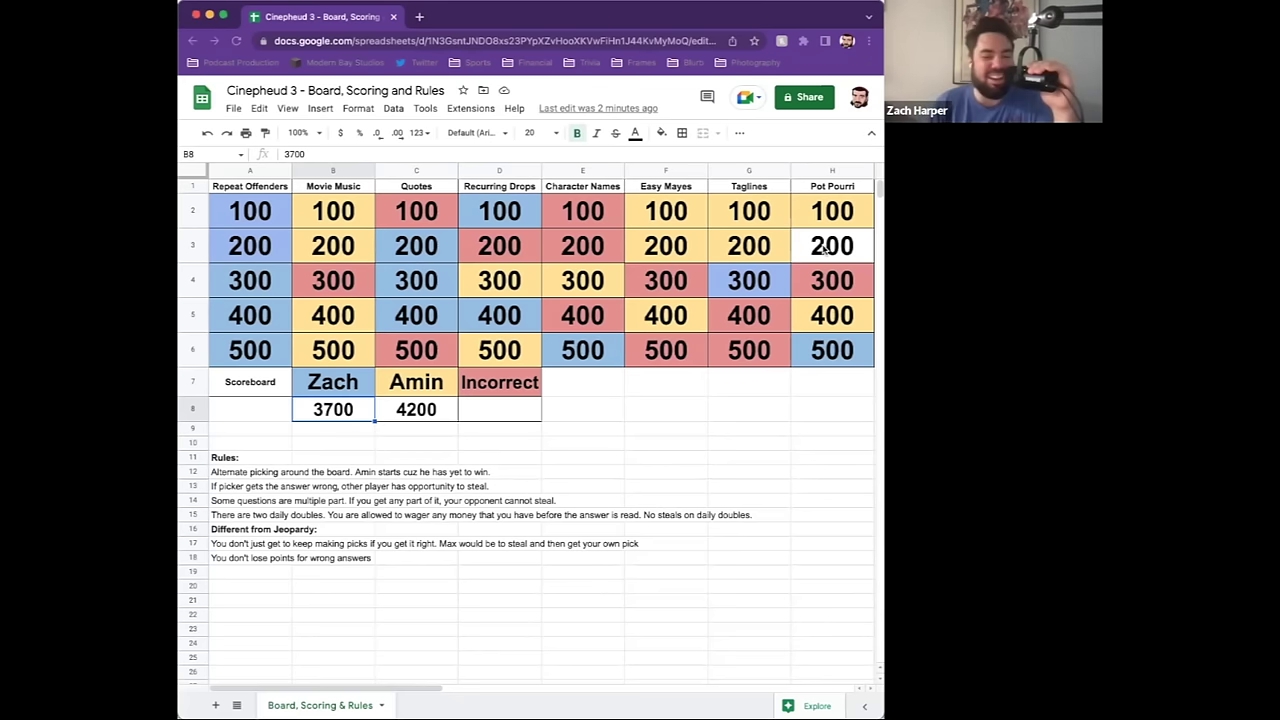
click(816, 458)
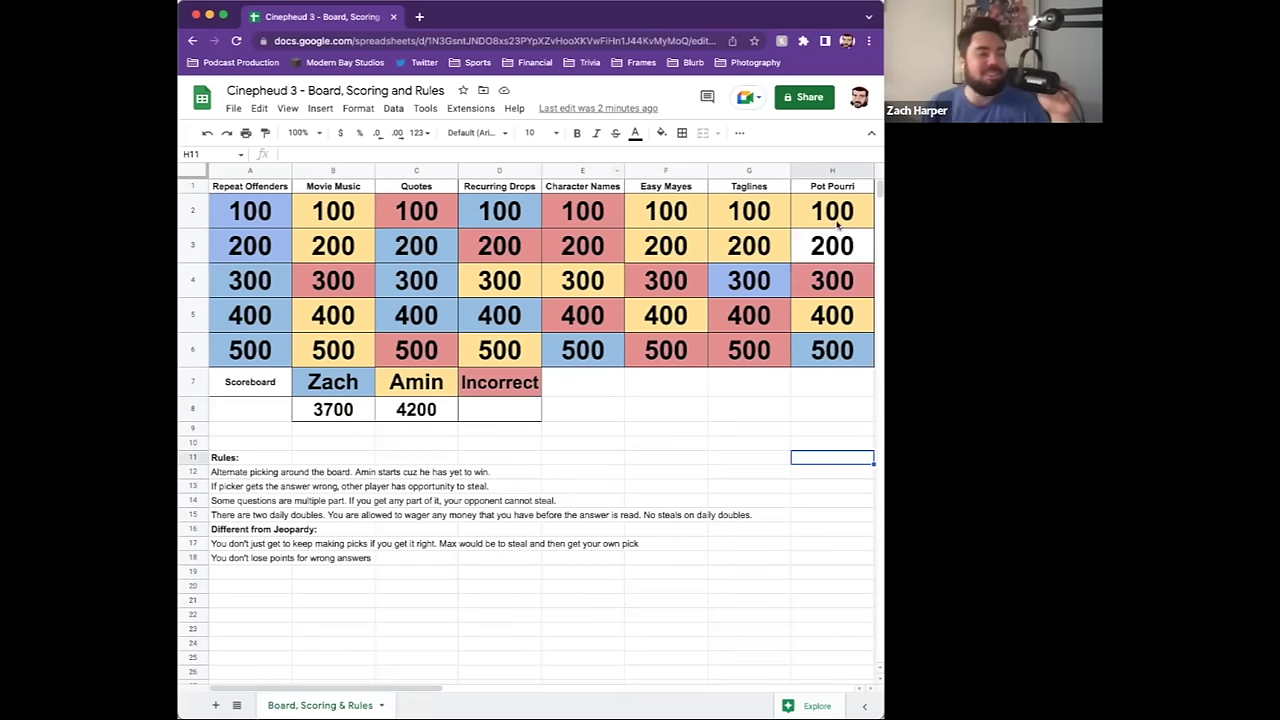
- Fill the Pot Pourri 200 cell with light blue and set the blue player's score in B8 to 3800
click(830, 249)
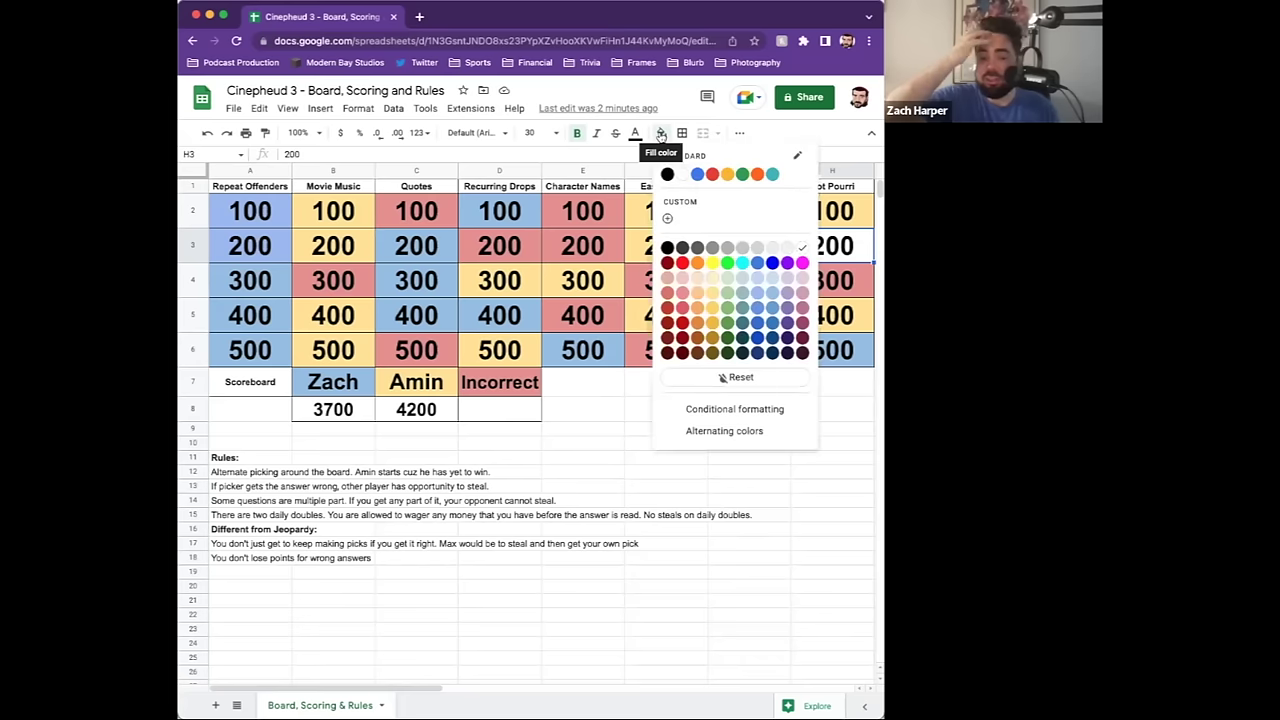
click(660, 135)
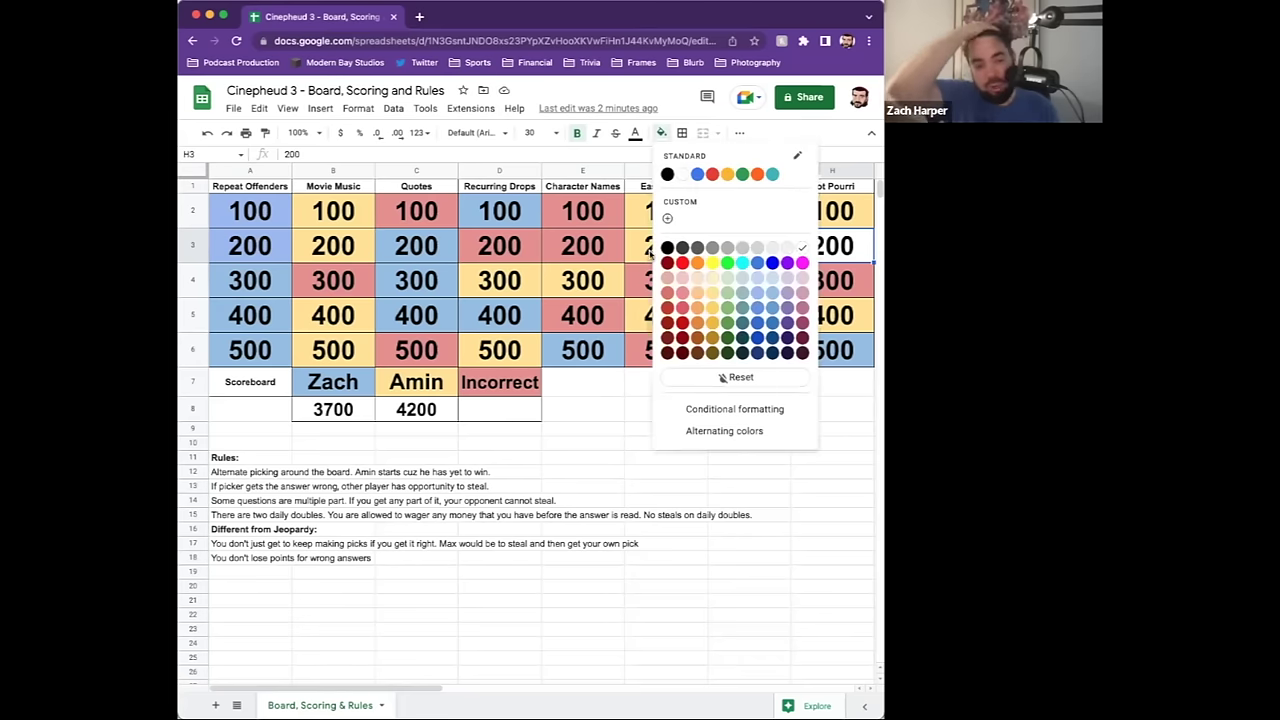
click(774, 297)
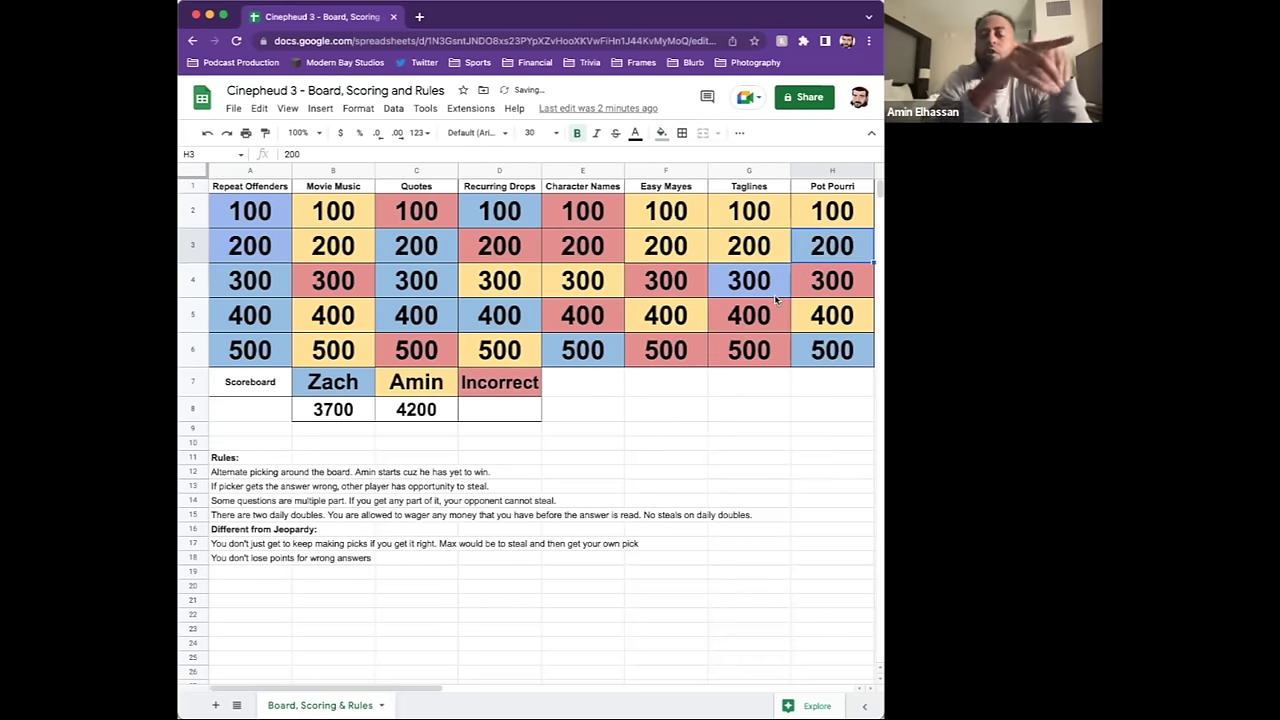
click(332, 415)
text(3800)
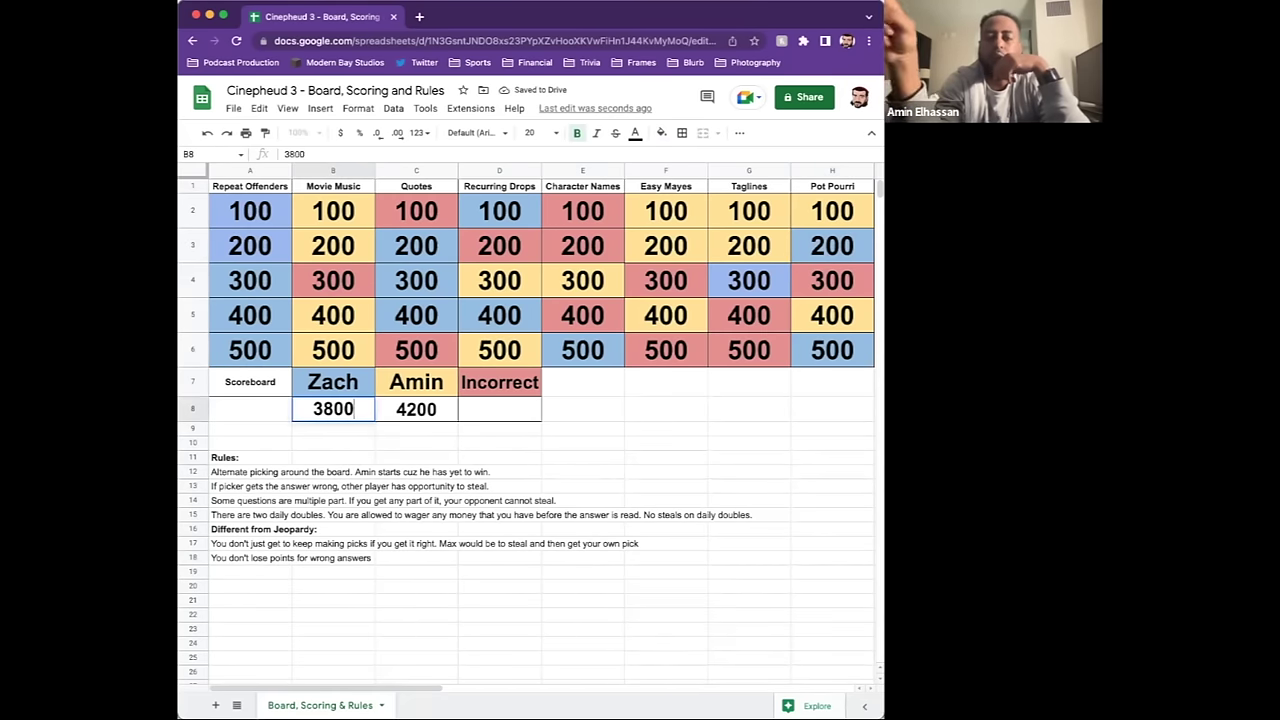
key(Return)
scroll(332, 420, right, 1)
scroll(531, 400, down, 10)
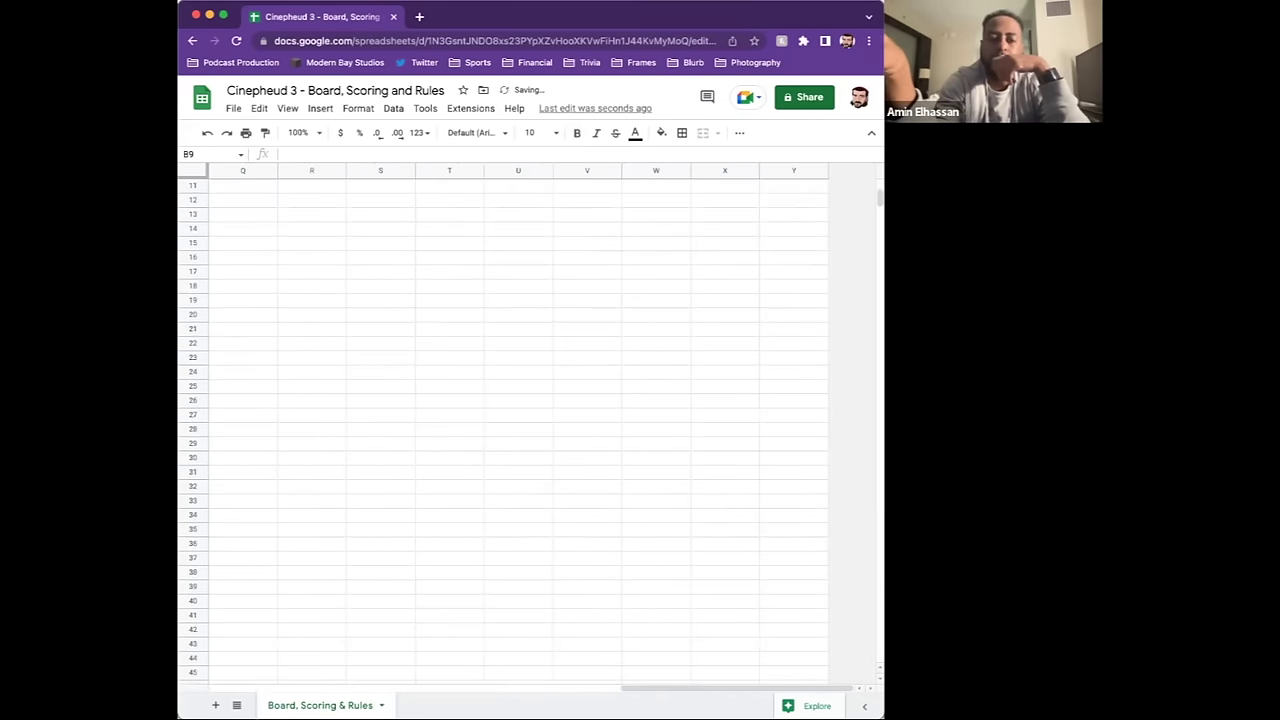
scroll(432, 374, left, 10)
scroll(531, 403, right, 10)
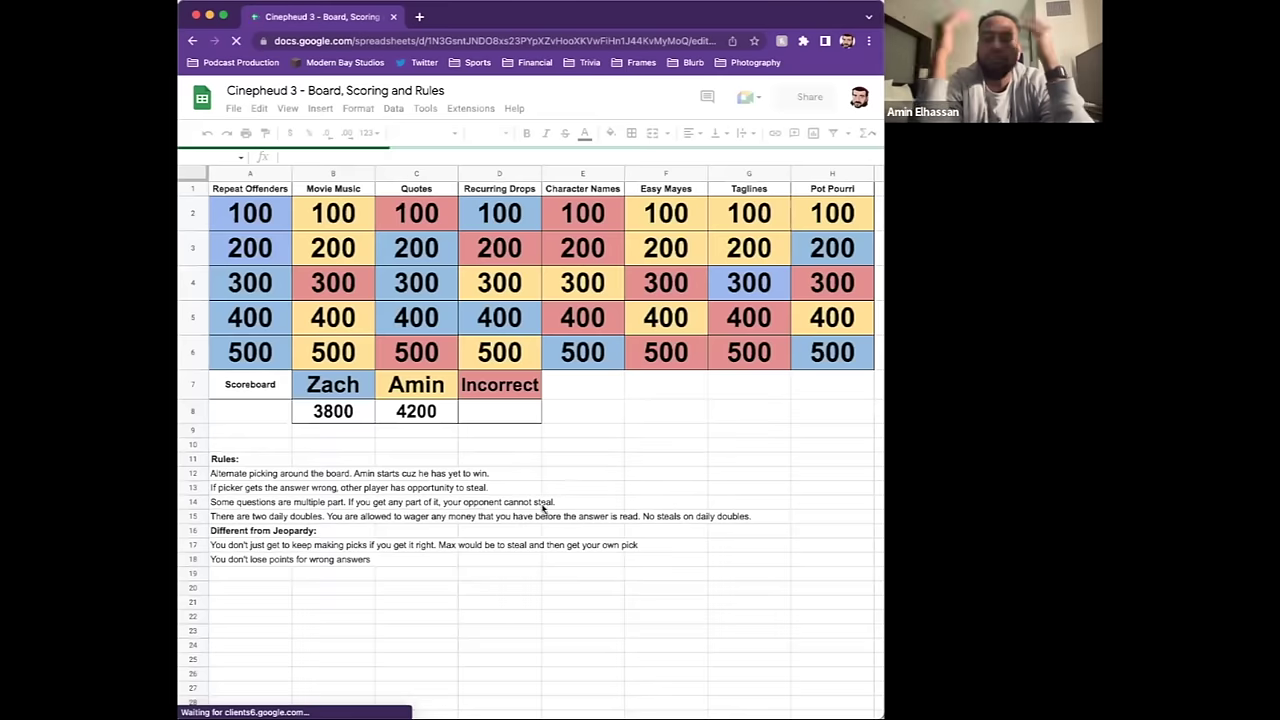
click(416, 410)
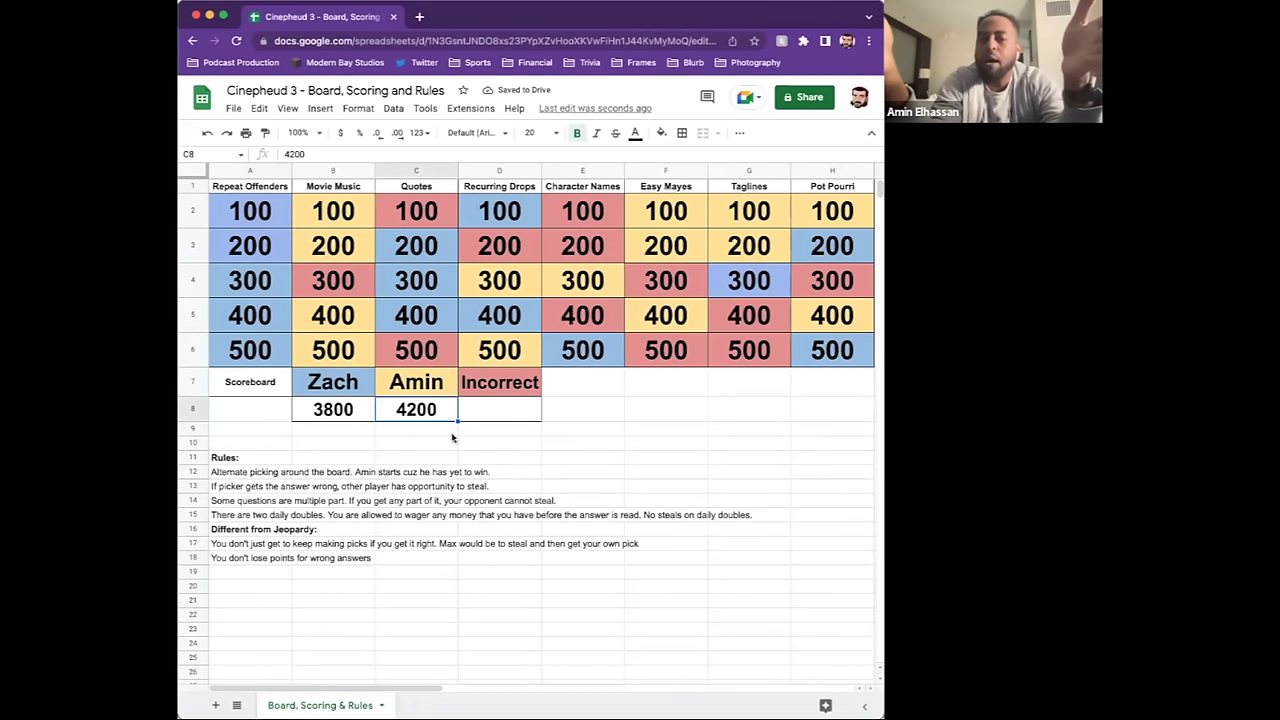